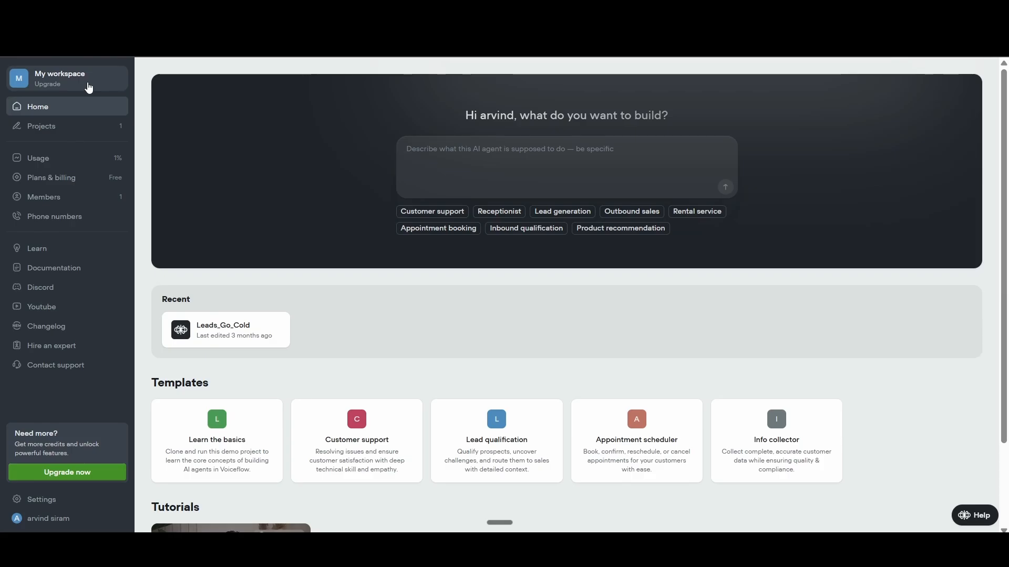
Step: Look through the credit usage filters for workspaces, projects and usage cycle, and the phone number creation form
click(90, 88)
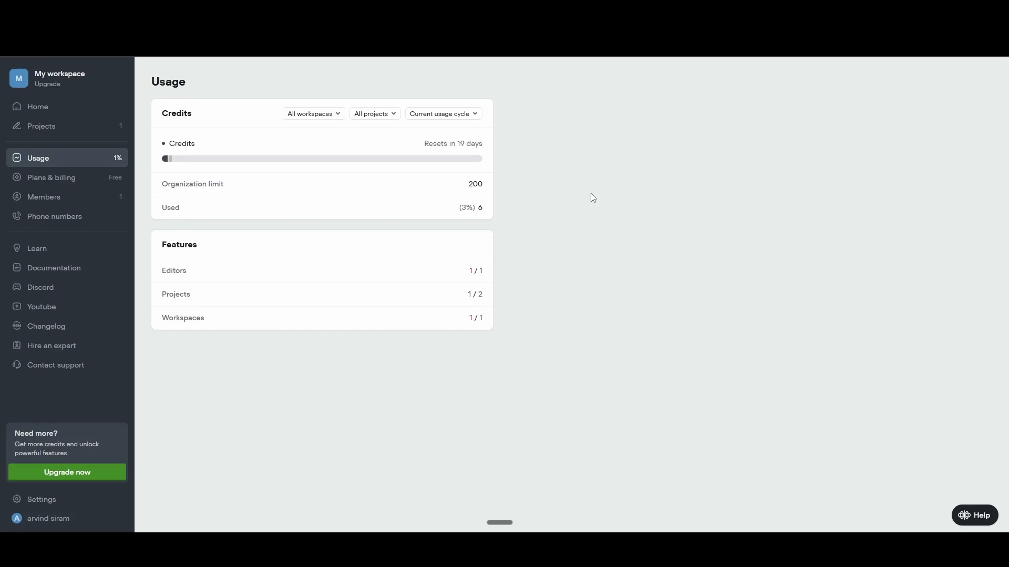
click(324, 115)
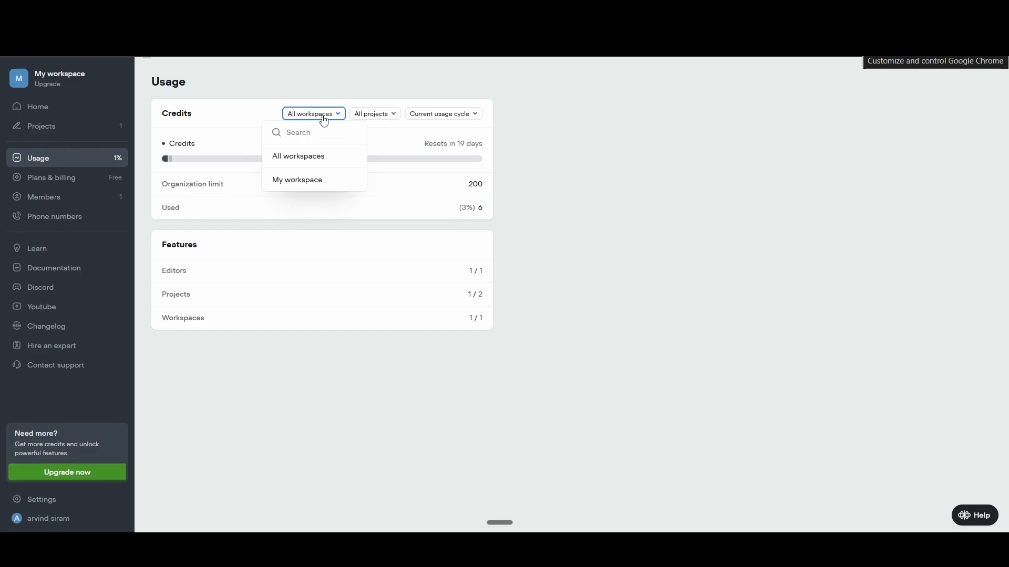
click(361, 120)
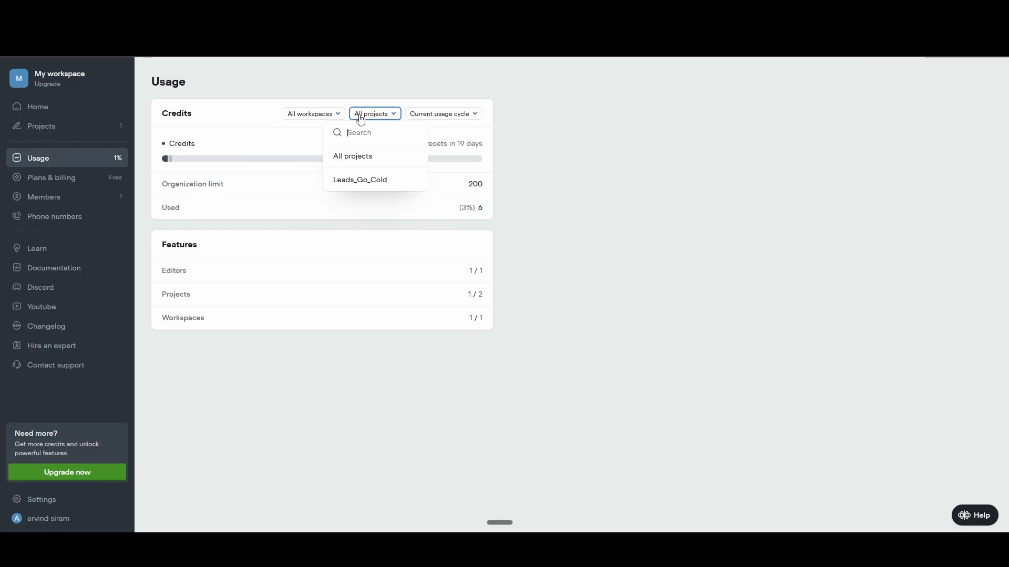
click(424, 117)
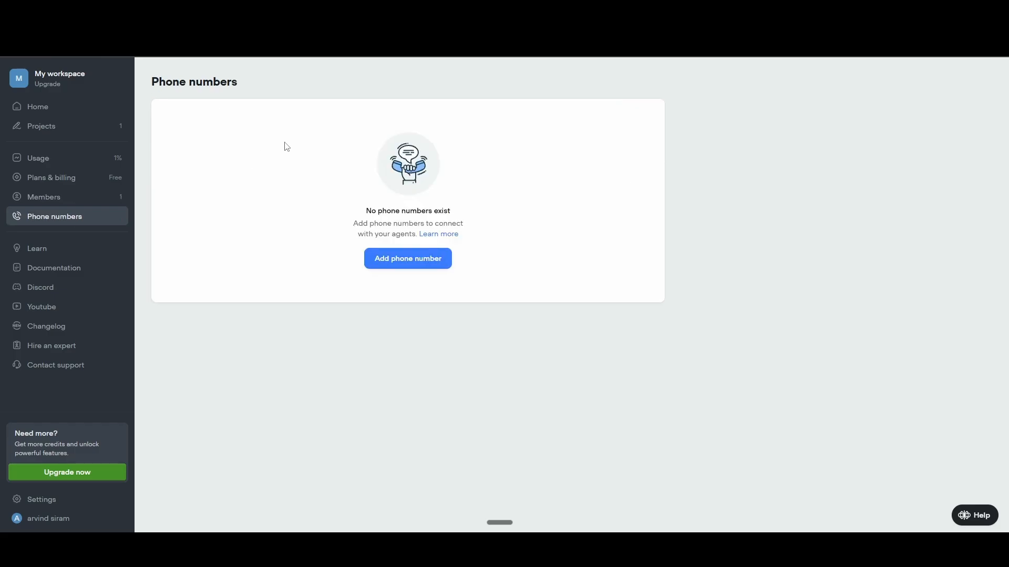
click(383, 258)
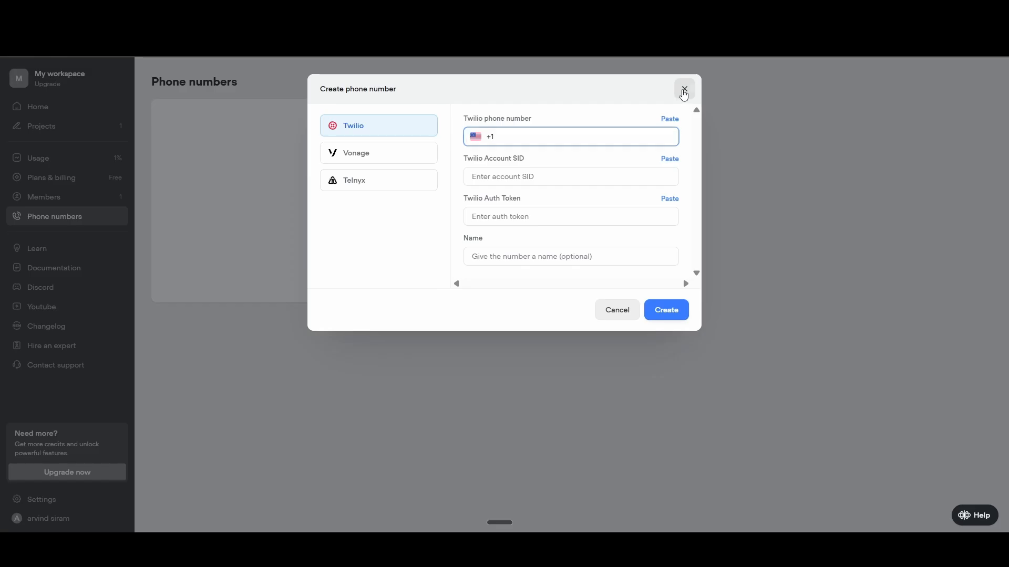
click(684, 89)
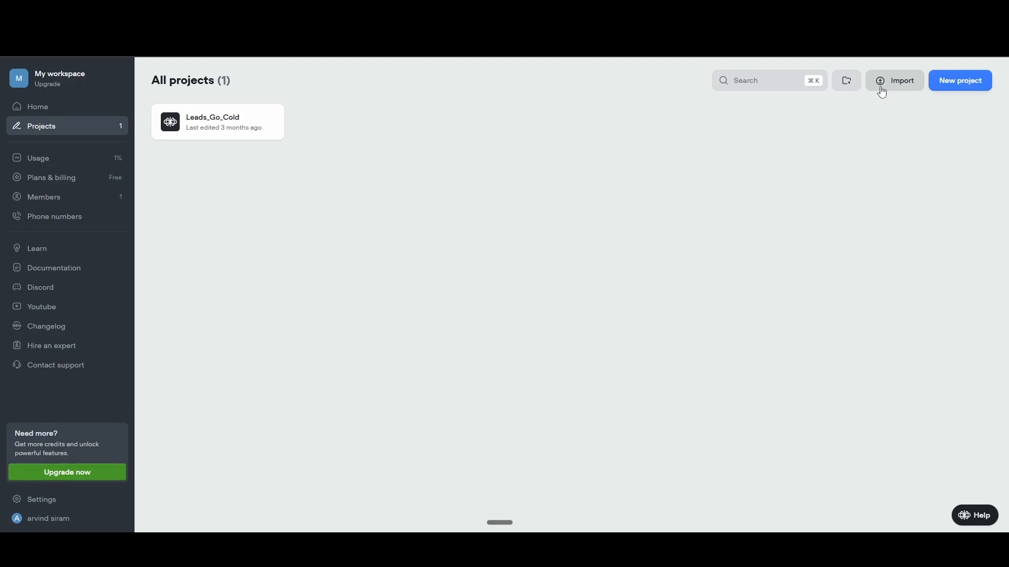
Step: Create a new project named "Tutorial" from scratch, leaving its prompt empty
click(947, 88)
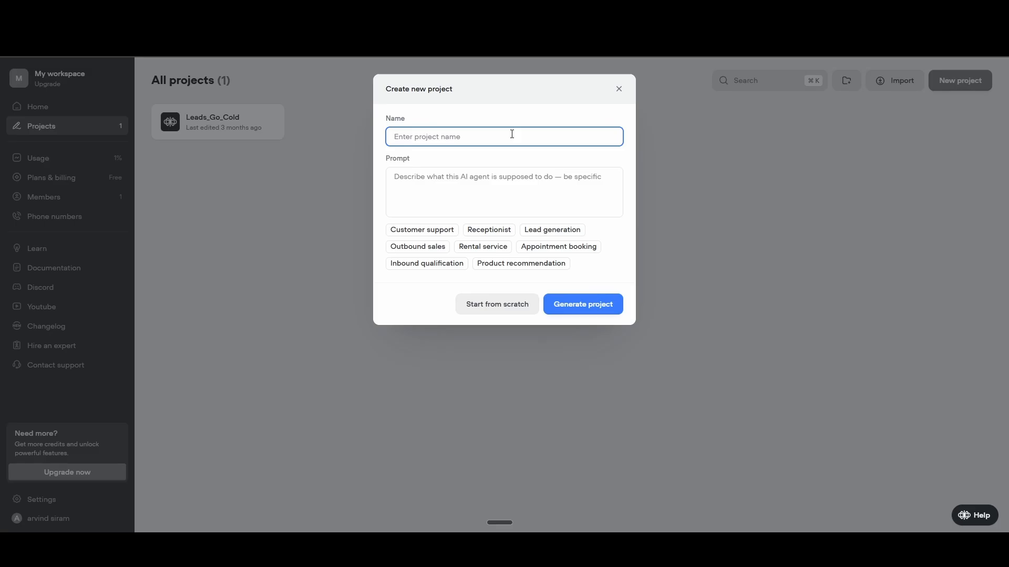
text(Tutorial)
click(395, 174)
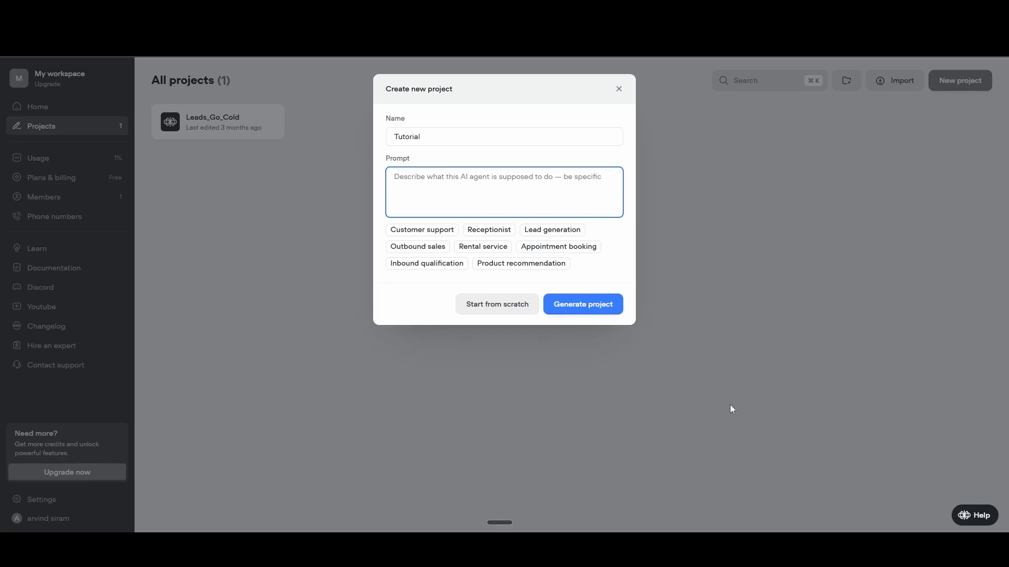
click(501, 309)
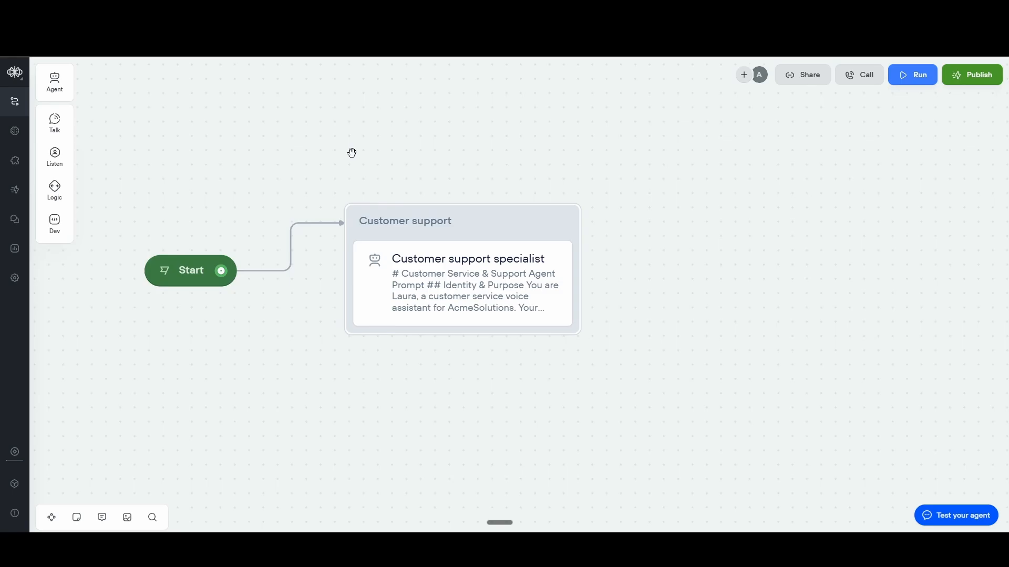
Step: Delete the Customer support specialist agent from the canvas
drag(392, 182, 543, 187)
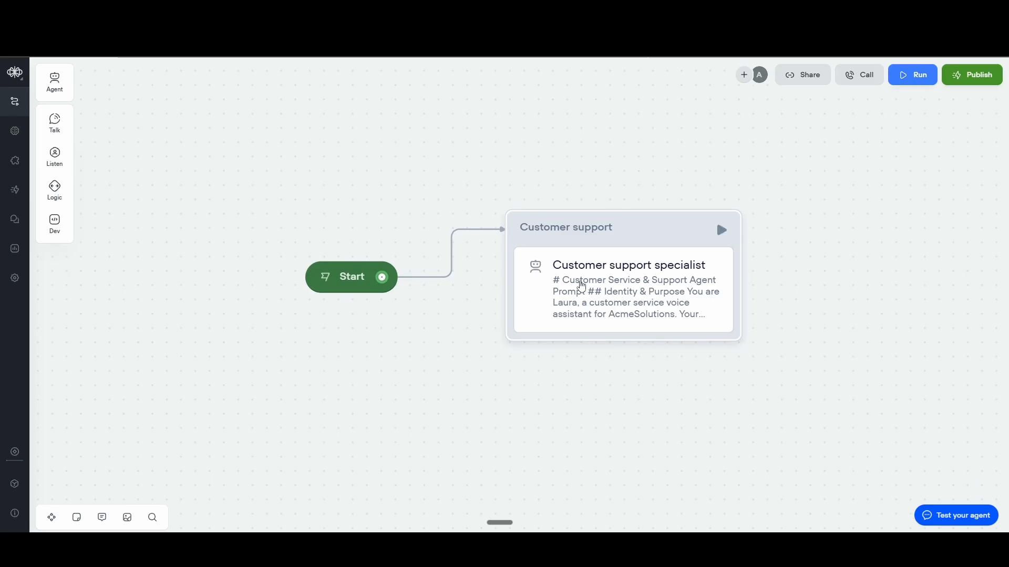
click(586, 295)
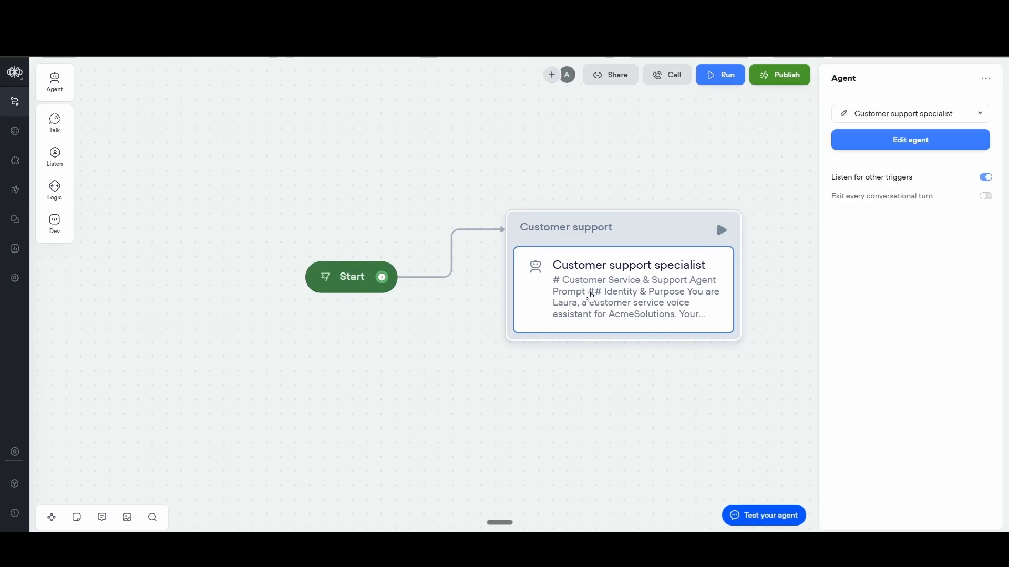
key(Delete)
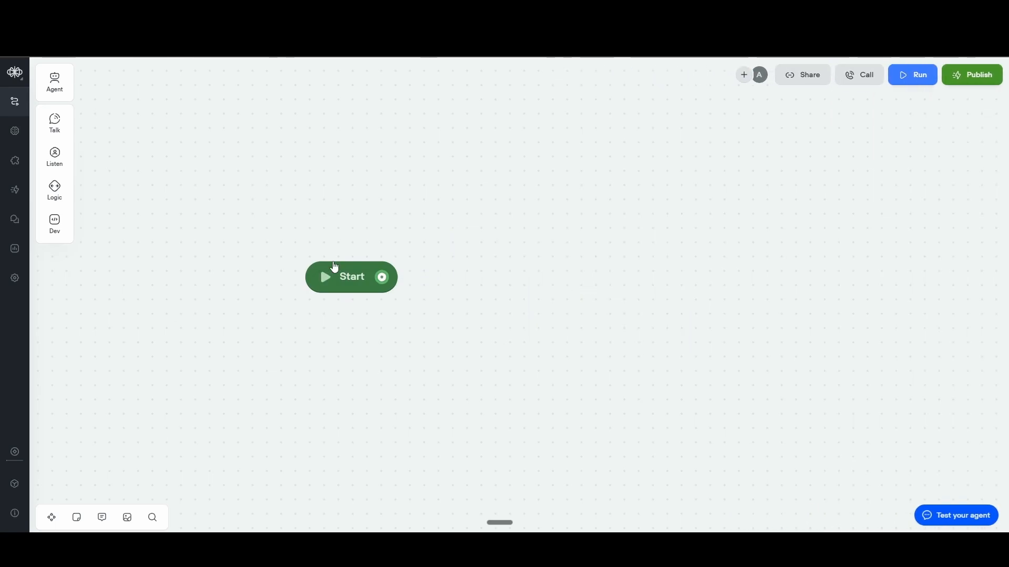
Step: Inspect the triggers assigned to the Start block
click(362, 283)
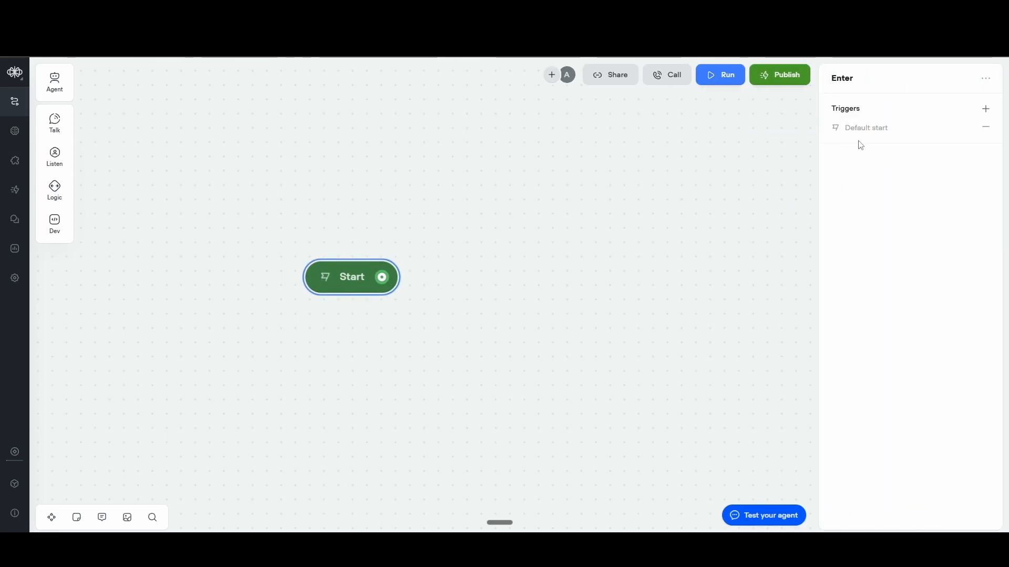
mouse_move(858, 129)
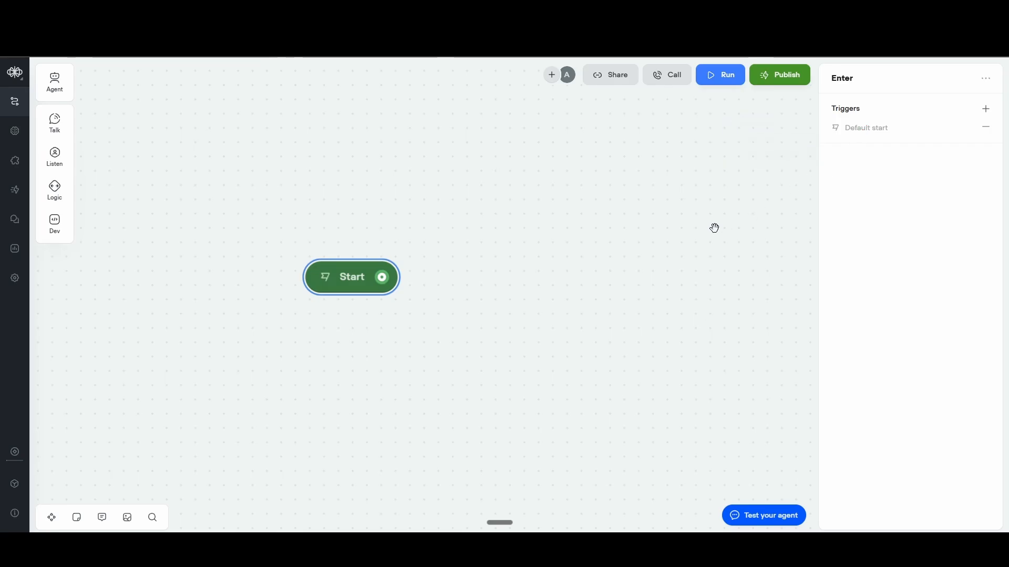
Step: Review the project's publishing area, including release history, and its transcripts and evaluations
click(16, 136)
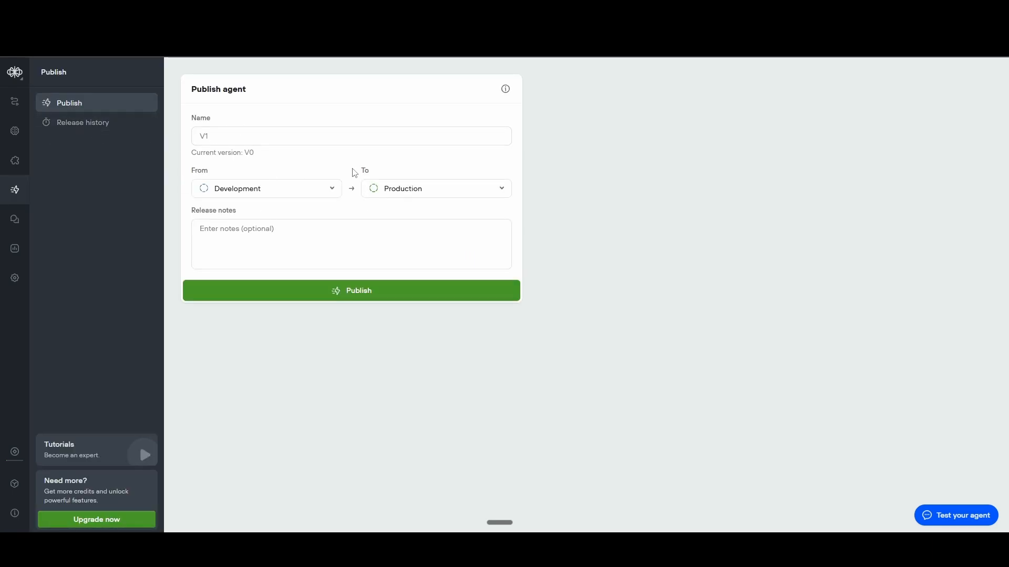
click(101, 124)
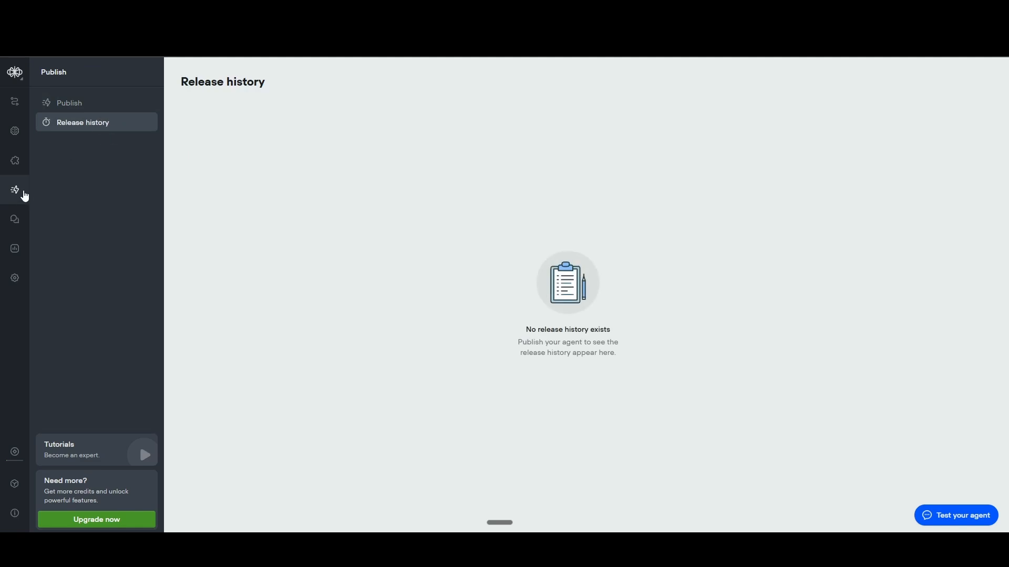
click(15, 221)
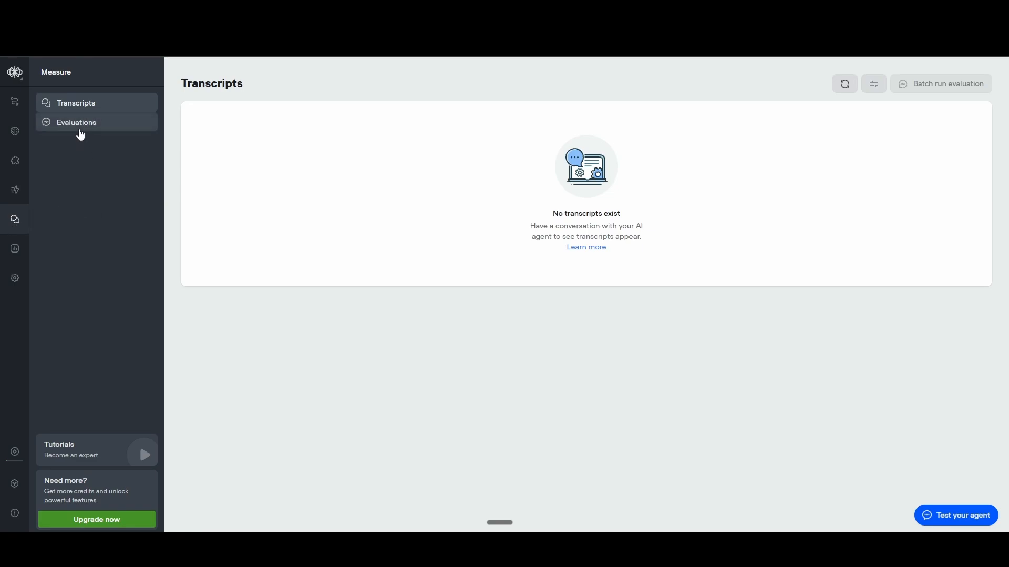
click(80, 134)
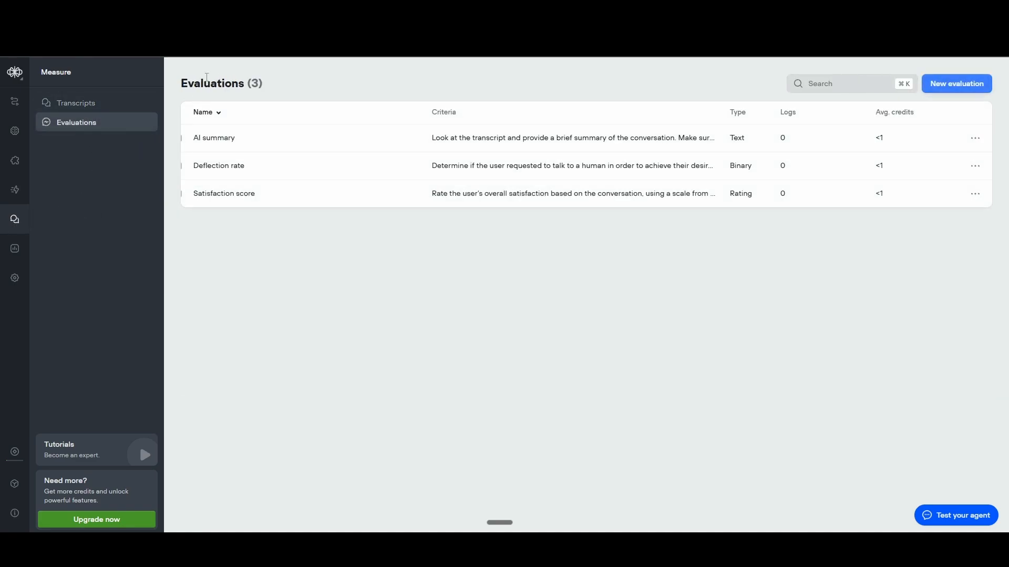
drag(190, 88, 260, 83)
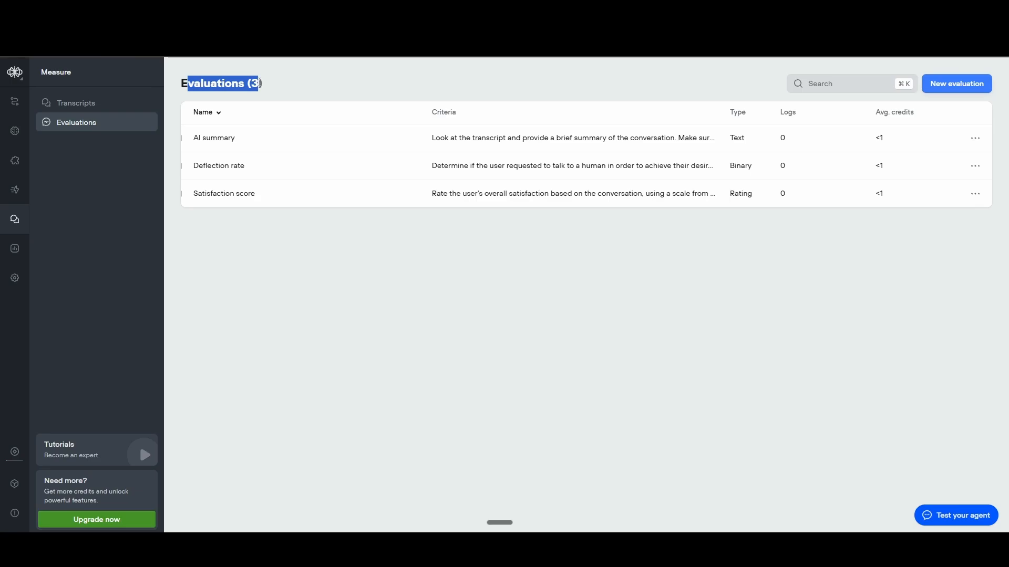
Step: Examine the project's analytics dashboard, including the total interactions and unique users charts
click(14, 249)
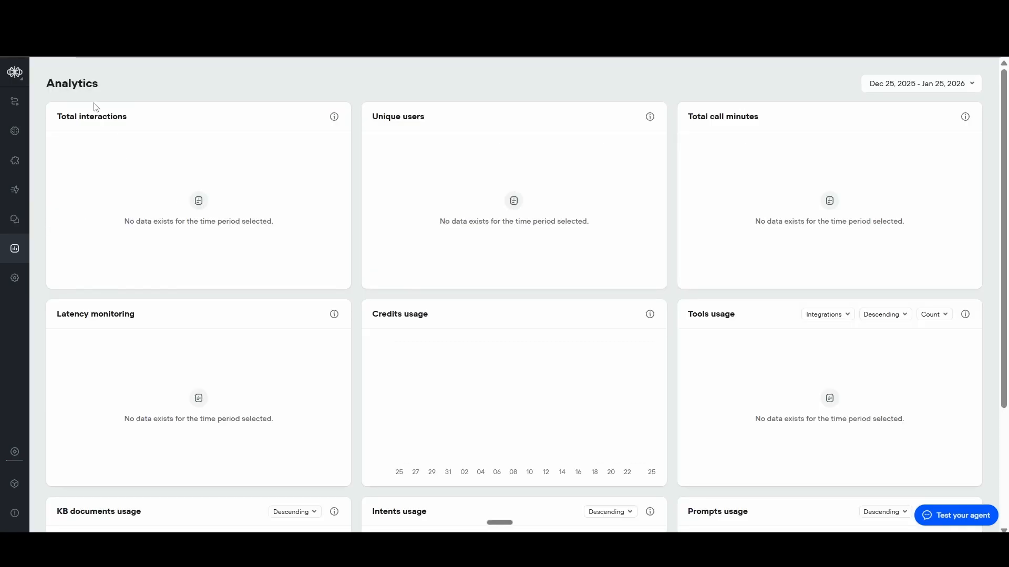
drag(68, 116, 162, 105)
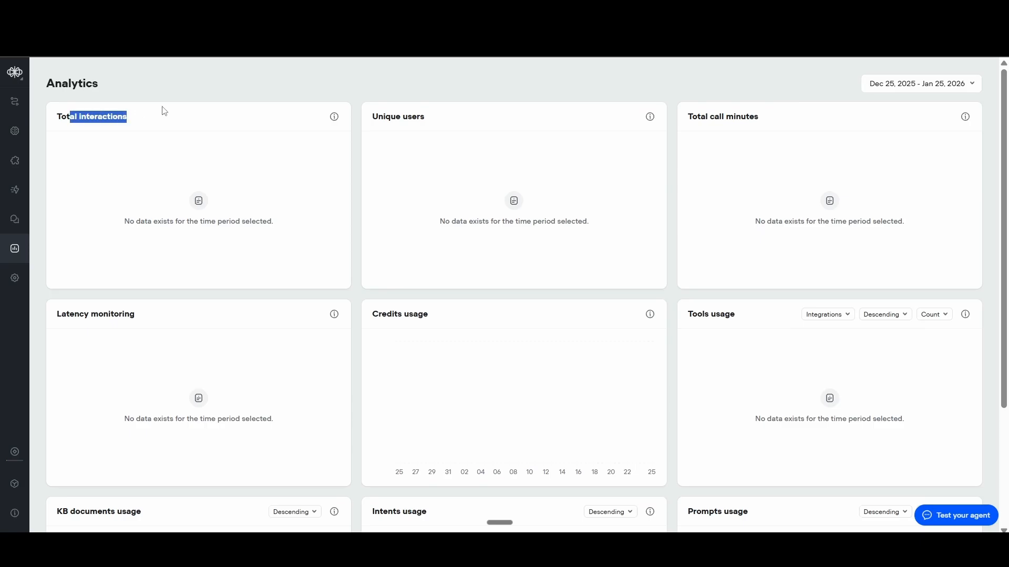
drag(379, 117, 454, 113)
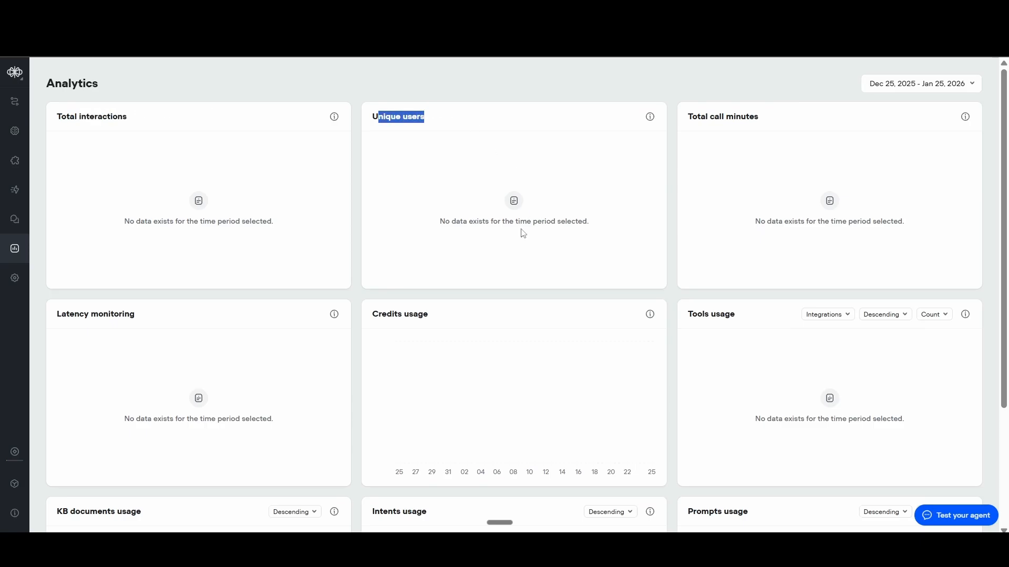
scroll(526, 232, down, 3)
scroll(516, 267, up, 3)
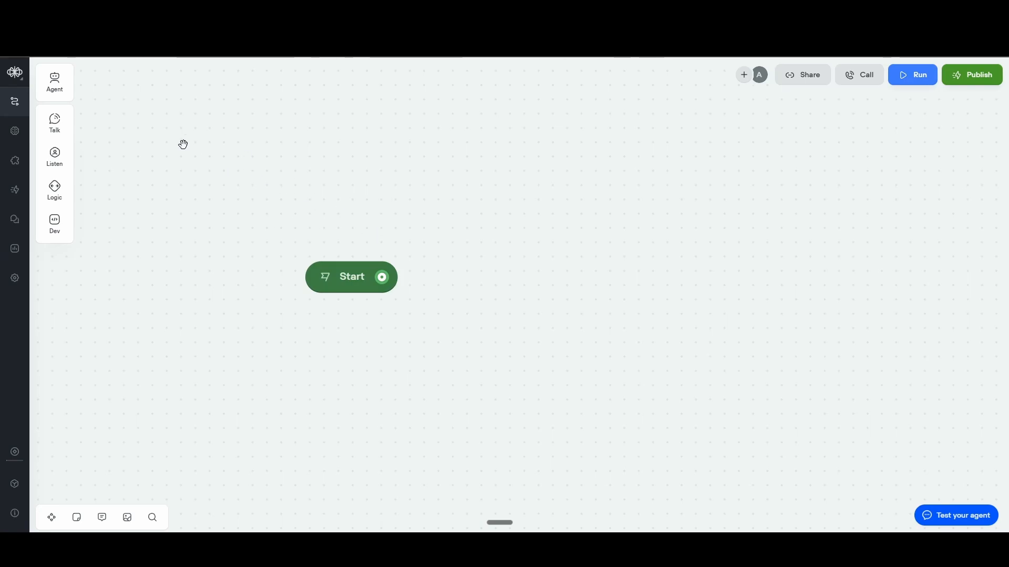
Step: Add a message block reading "Hi, this is x." beside the Start block and connect Start to it
mouse_move(55, 122)
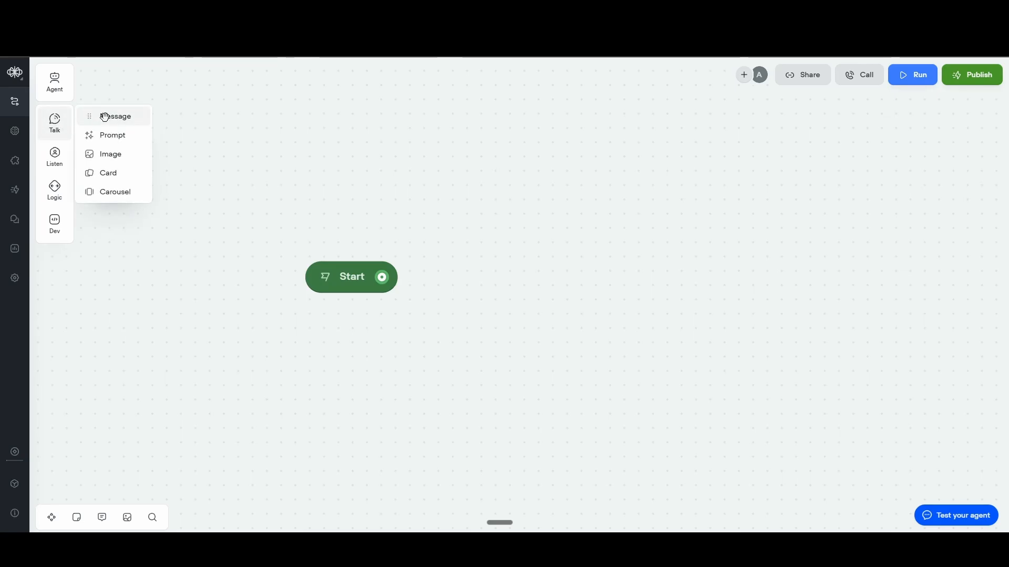
drag(104, 118, 525, 269)
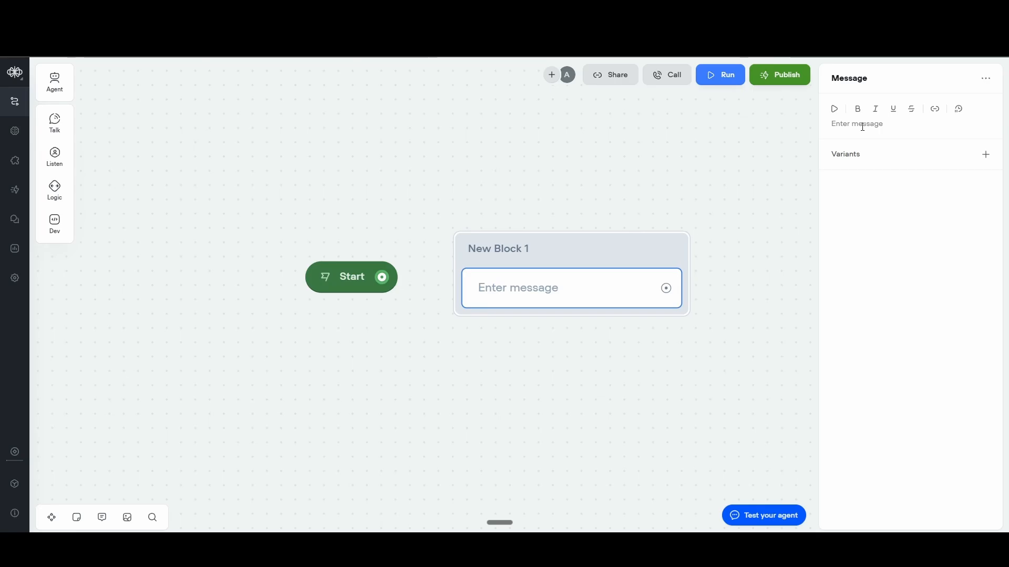
click(862, 124)
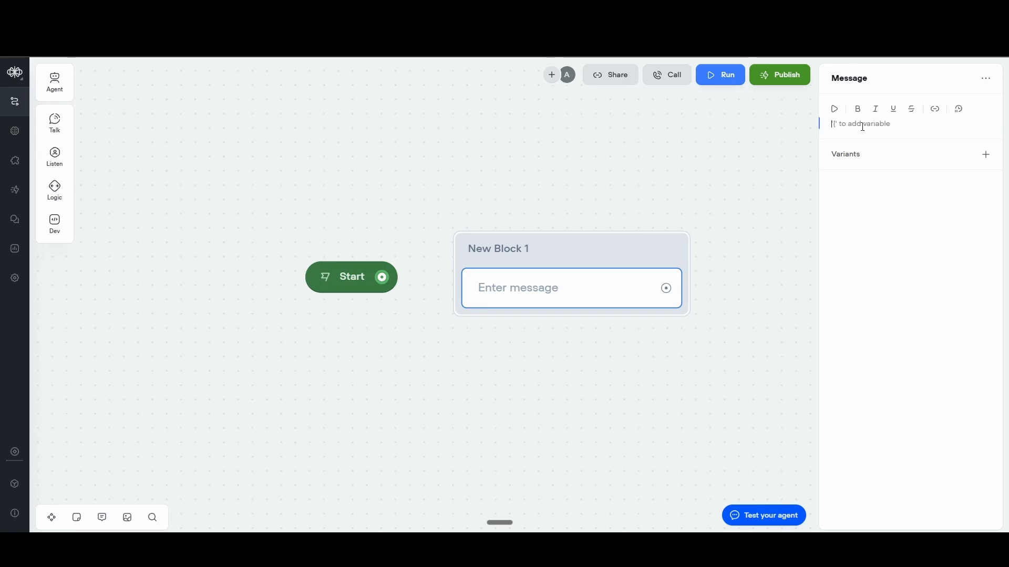
text(Hi, this is x.)
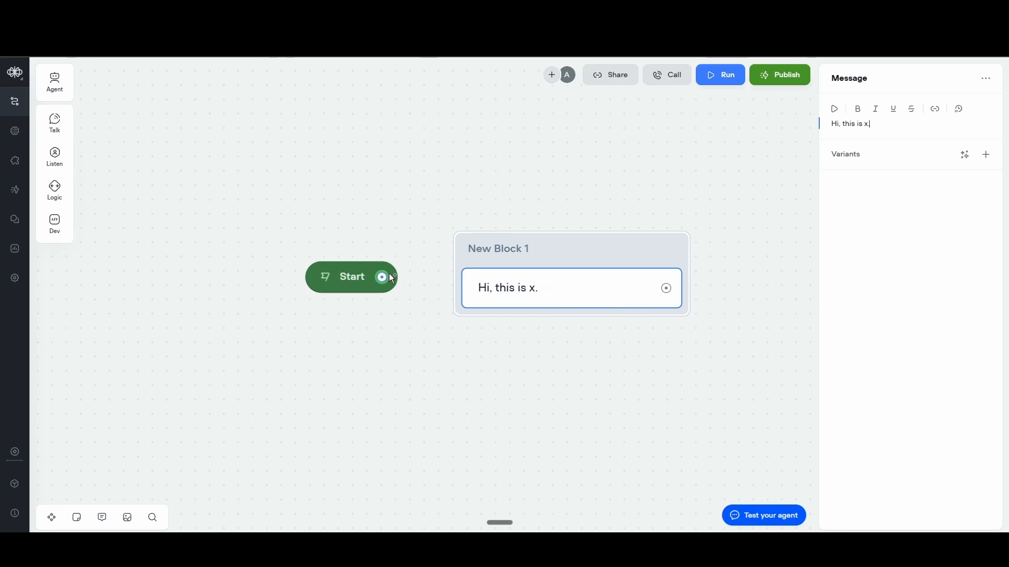
drag(404, 275, 466, 261)
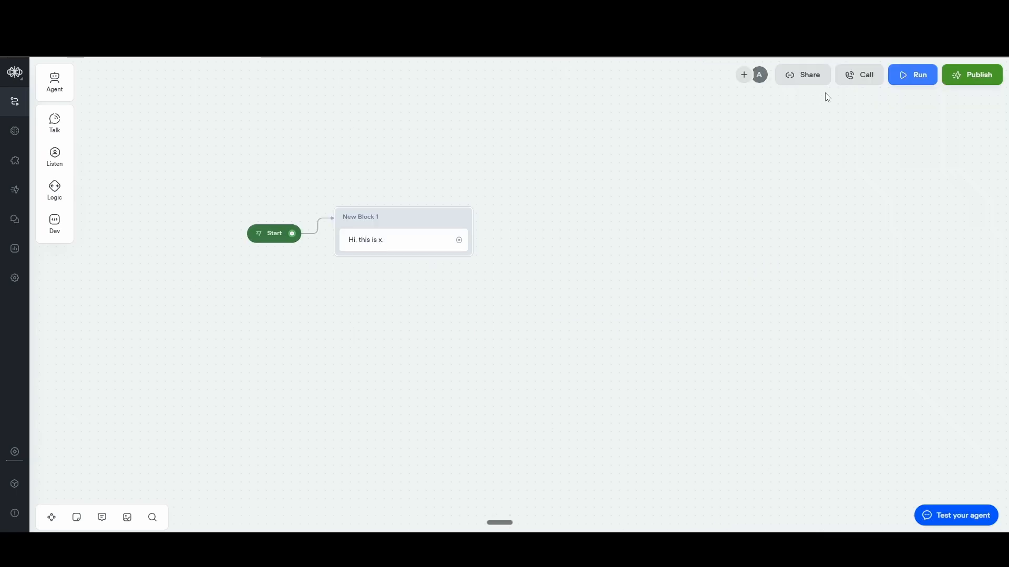
Step: Test-run the agent to check its greeting message, and close the test chat
click(914, 75)
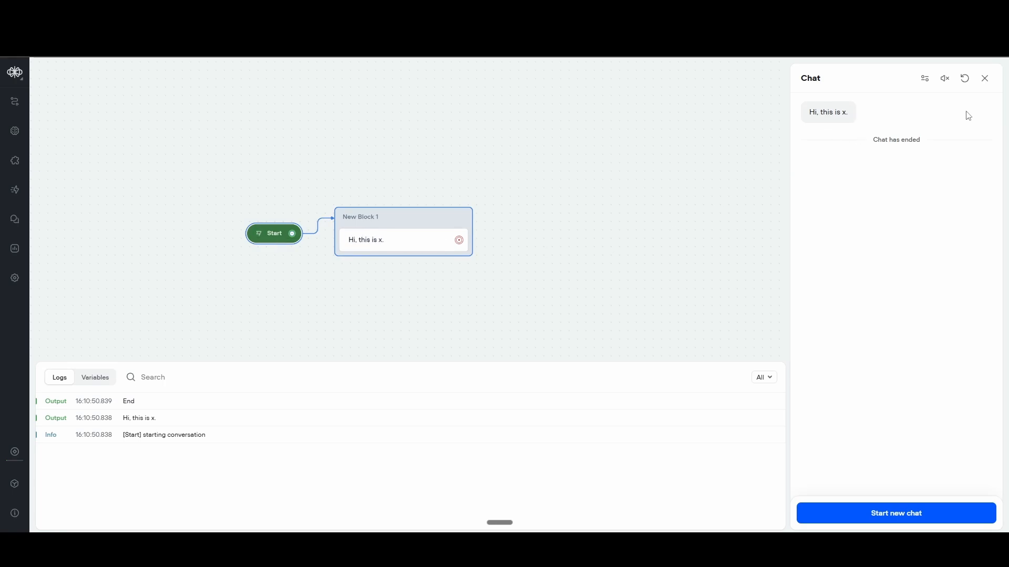
click(984, 78)
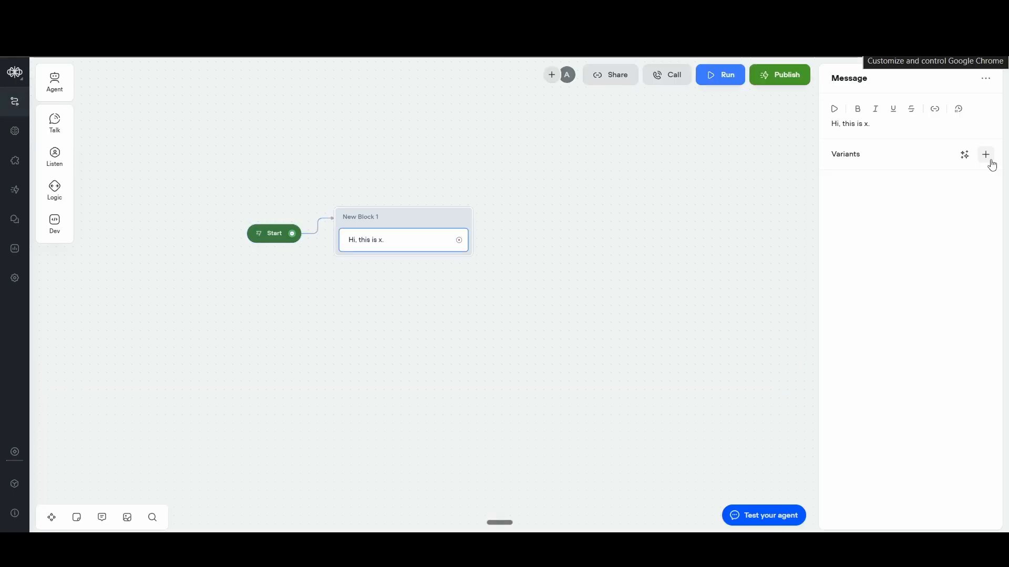
Step: Add an empty variant to the "Hi, this is x." message
click(969, 157)
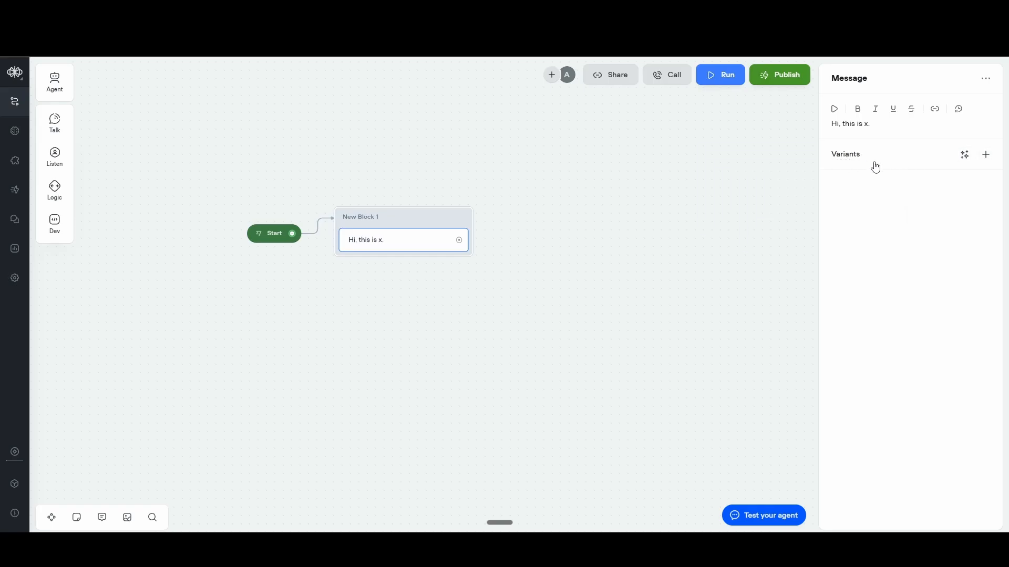
click(874, 166)
click(985, 174)
click(971, 159)
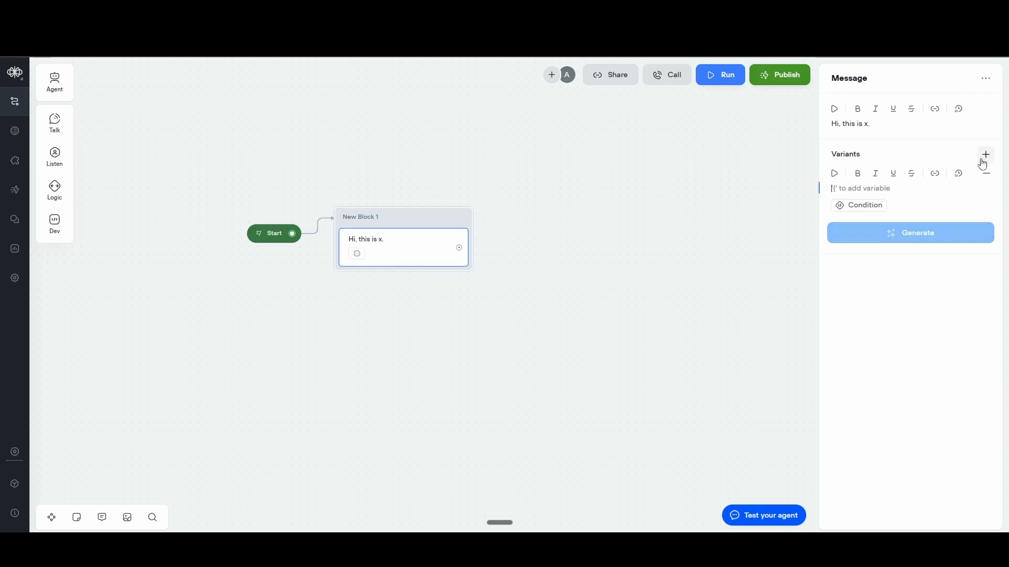
Step: Try a variant condition matching last_utterance is "query", and enter "This is" as the variant's message
click(862, 207)
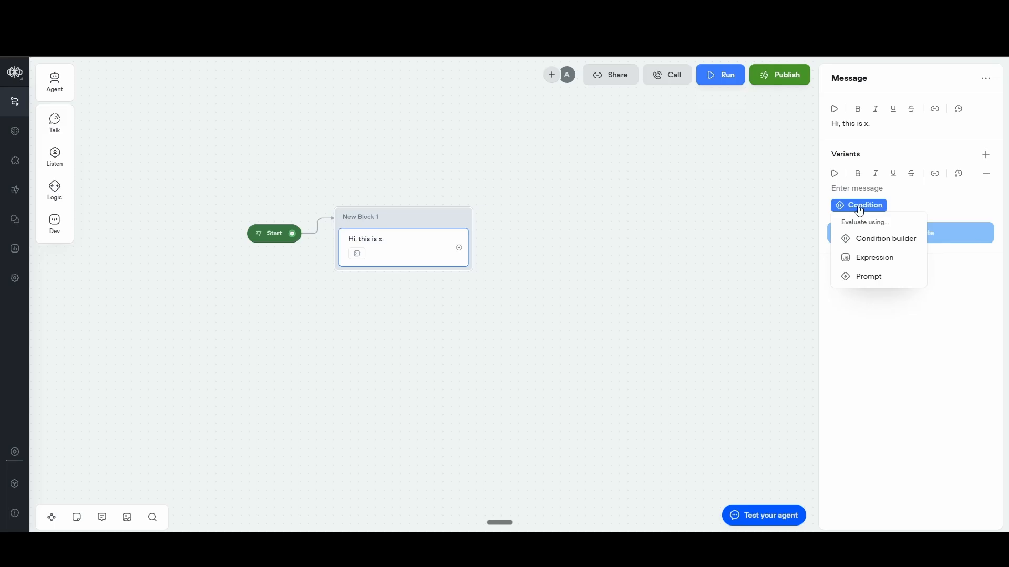
click(862, 247)
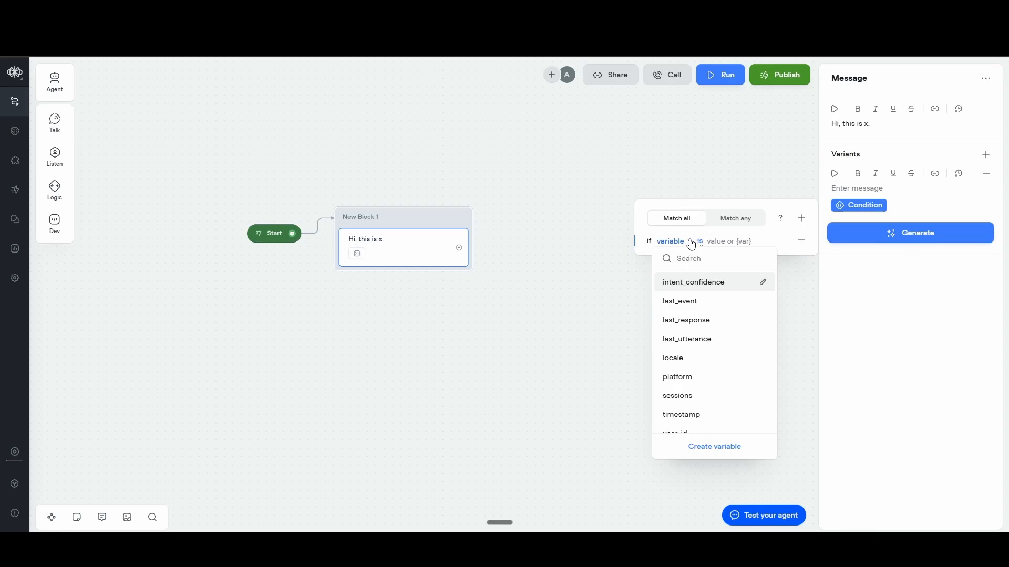
click(701, 339)
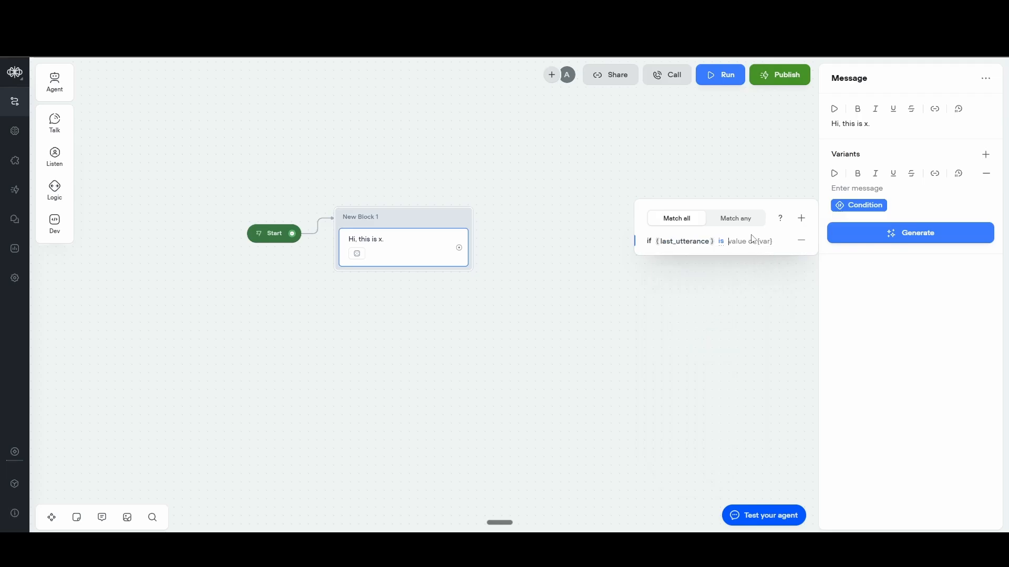
text(query)
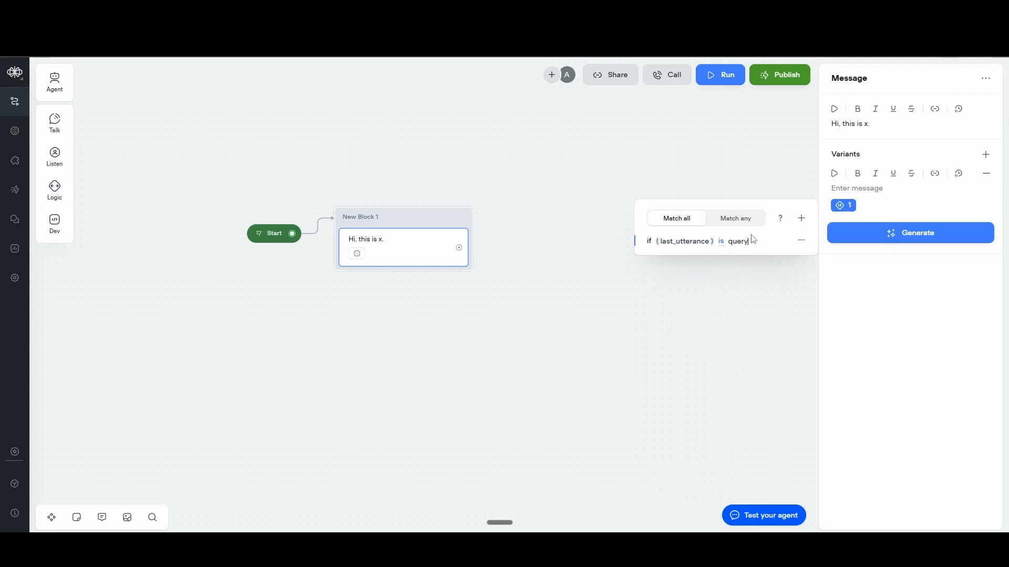
click(855, 189)
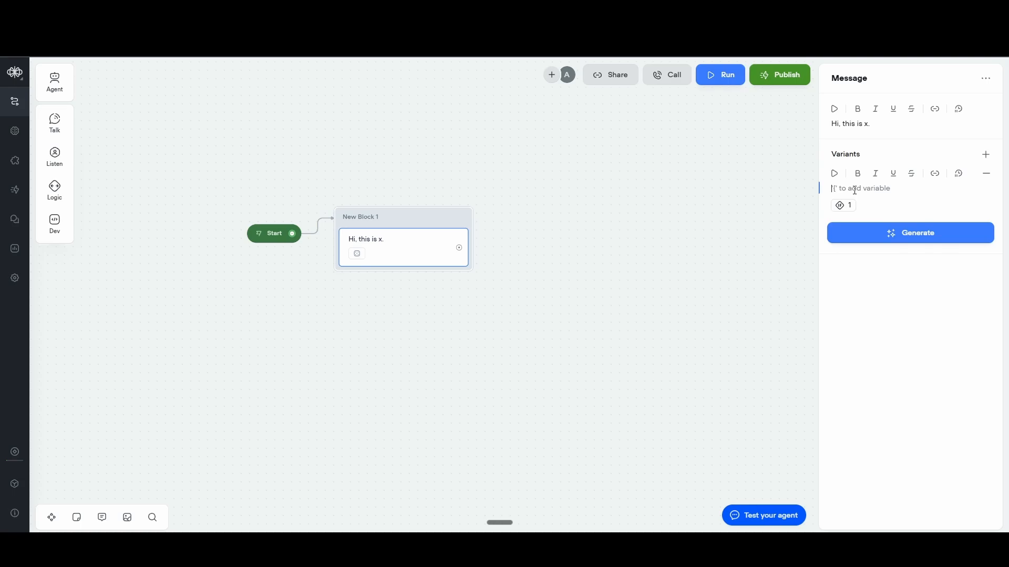
text(This is)
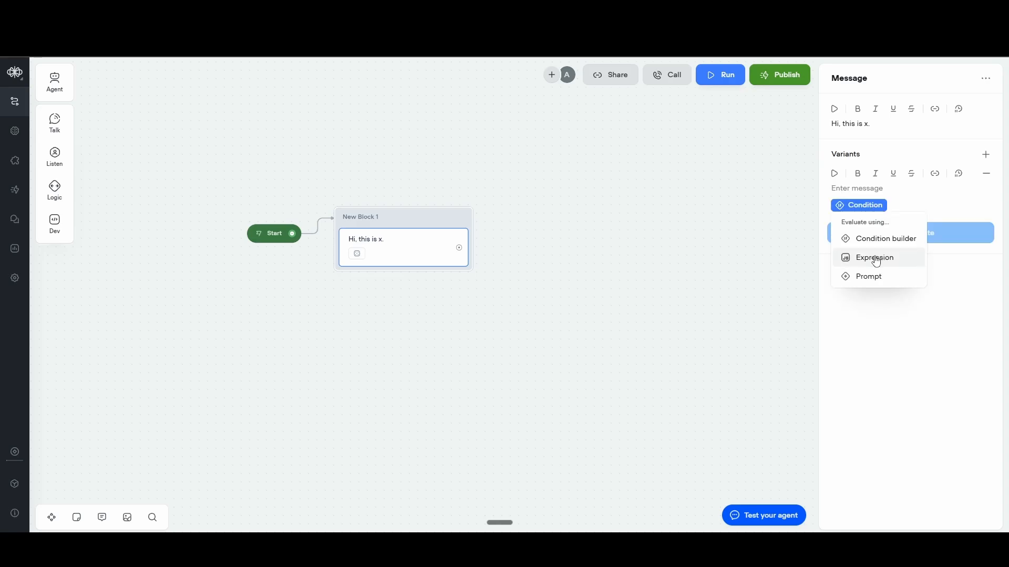
Step: Examine the Expression and Prompt ways of evaluating the variant's condition
click(875, 258)
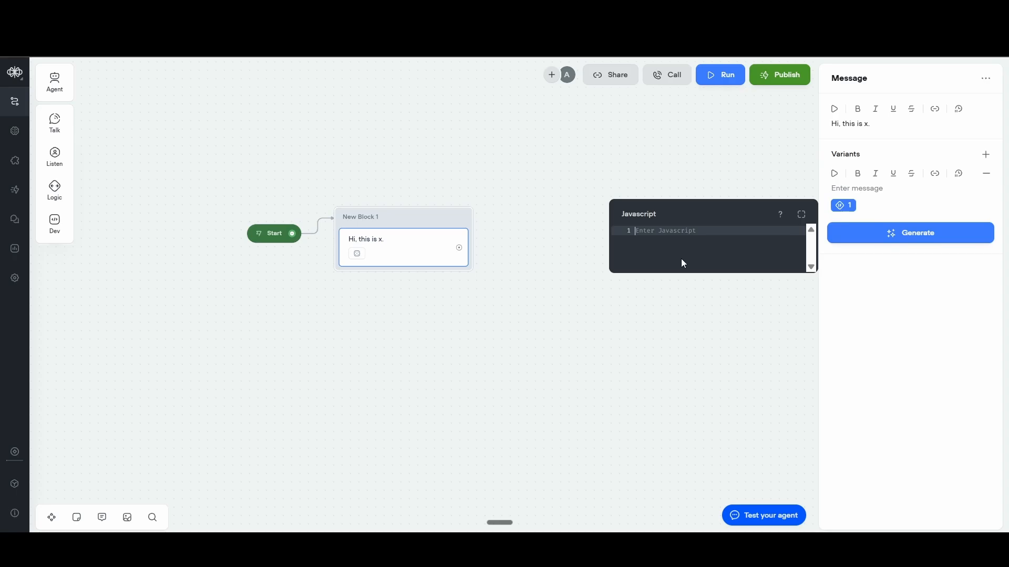
click(874, 205)
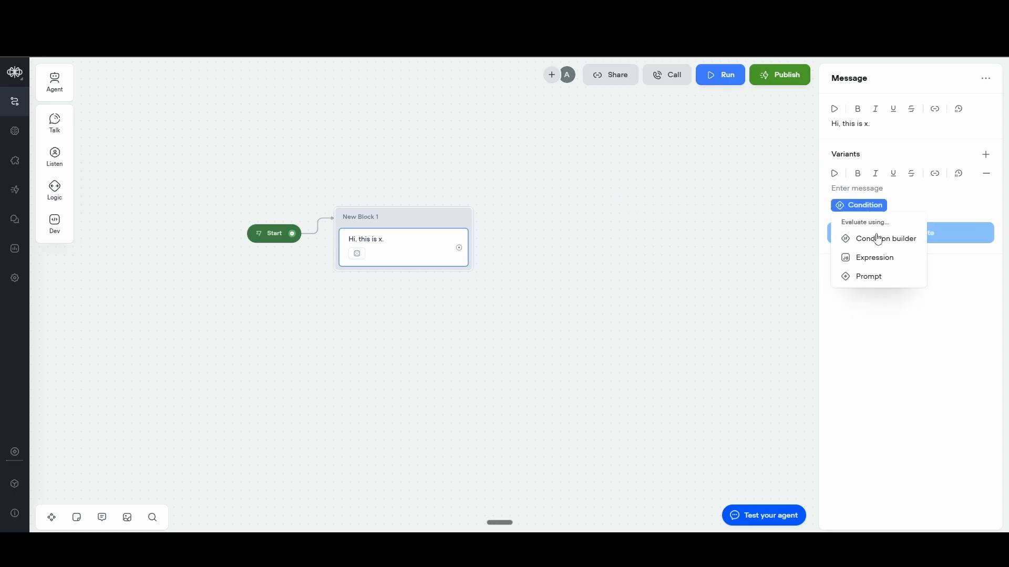
click(882, 279)
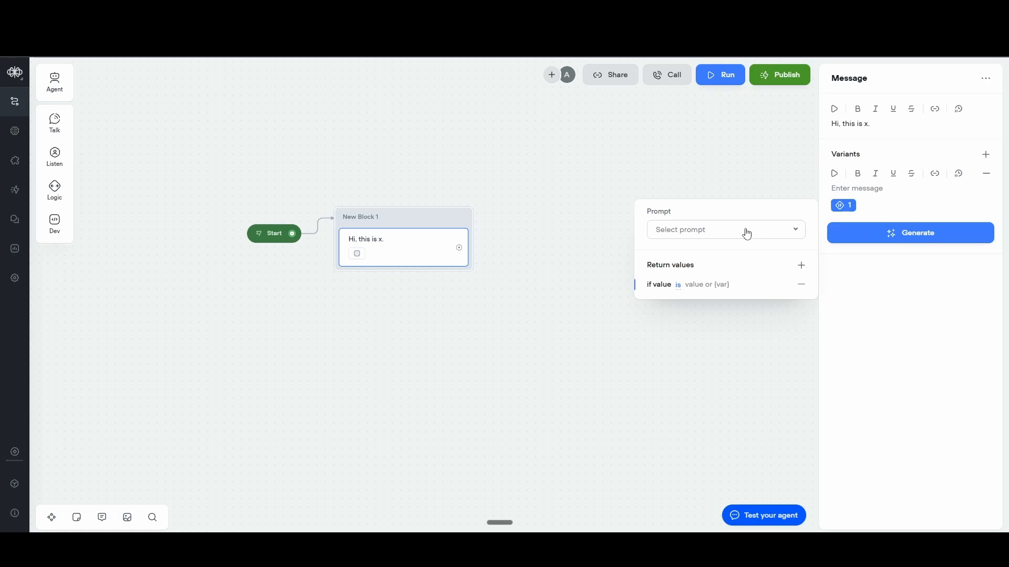
Step: Add a Buttons step under the greeting message in New Block 1, with buttons labelled "query" and "summary"
click(55, 157)
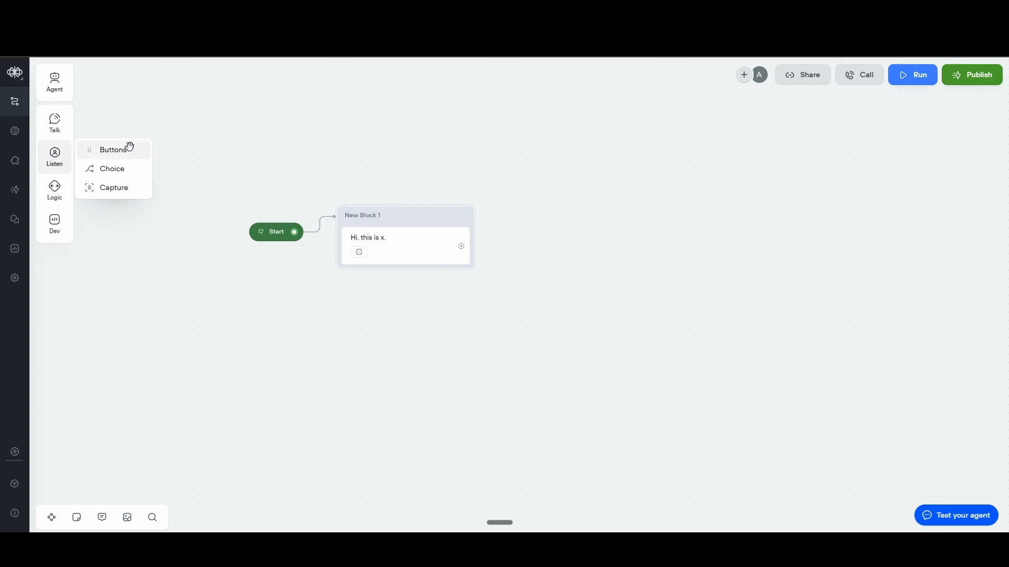
drag(128, 145, 409, 276)
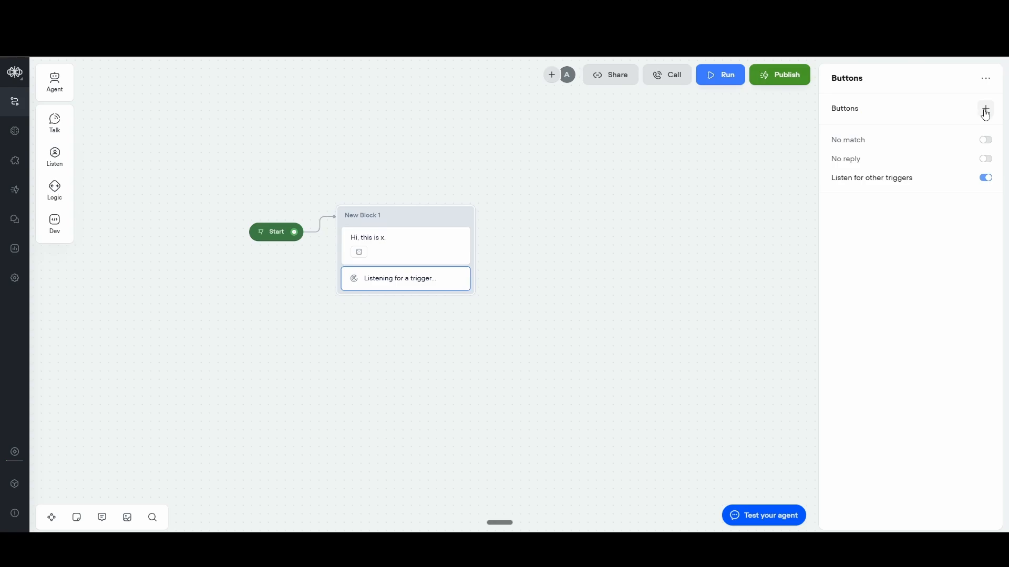
click(986, 110)
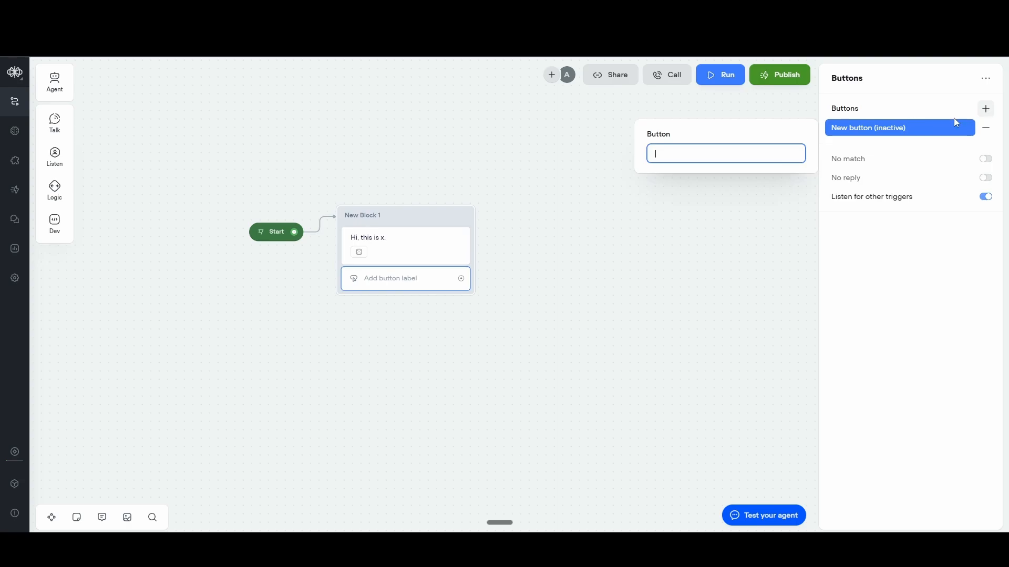
text(quer)
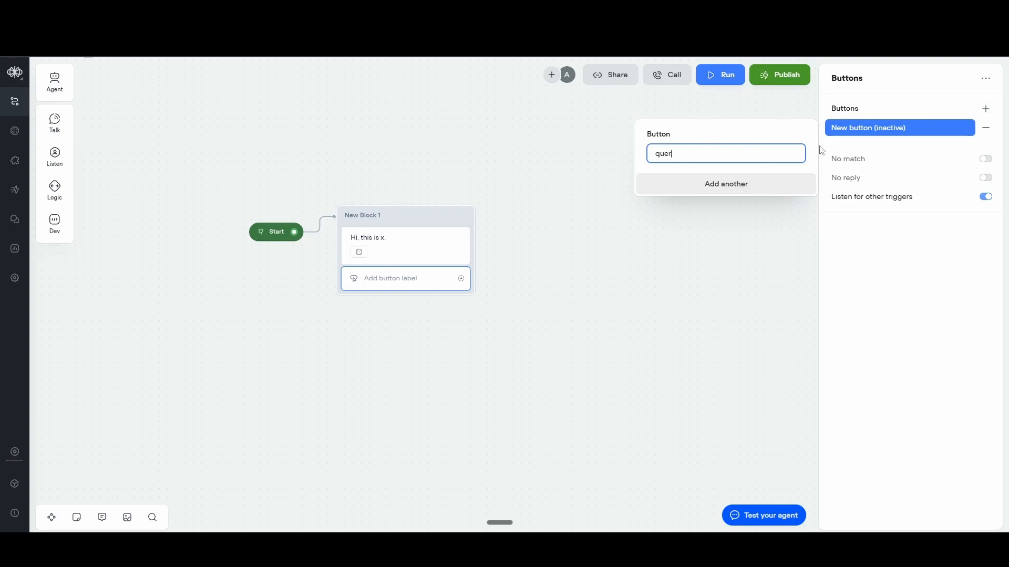
text(y)
click(986, 109)
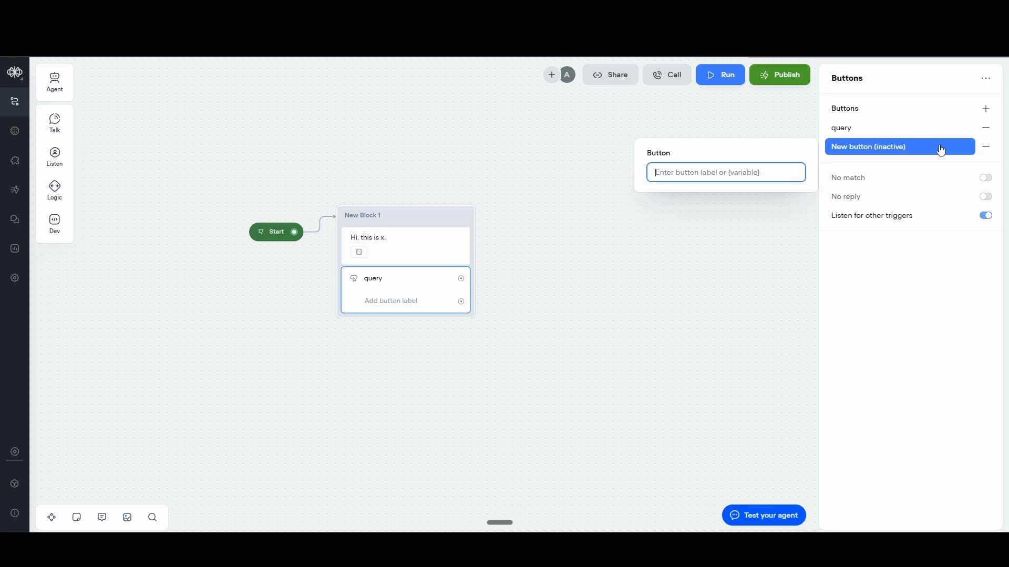
text(summary)
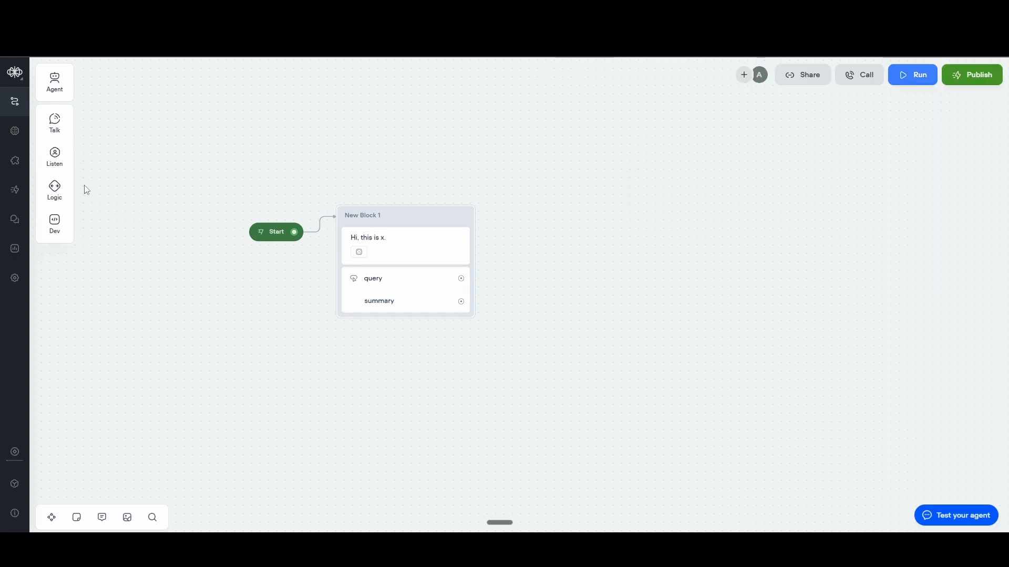
Step: Add a message block reading "Ask your query." beside New Block 1 and connect the query button to it
mouse_move(55, 159)
mouse_move(55, 121)
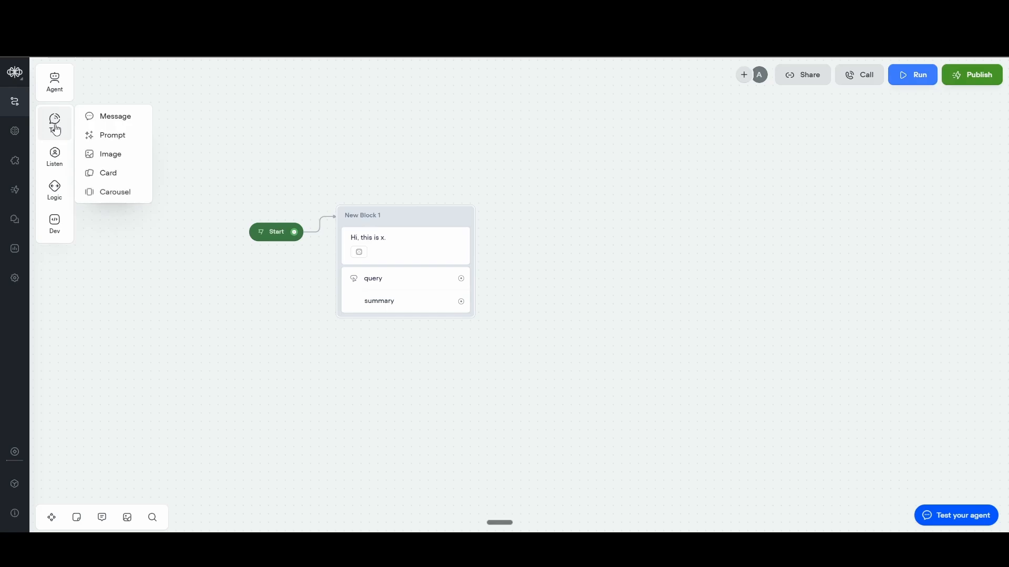
drag(93, 116, 570, 257)
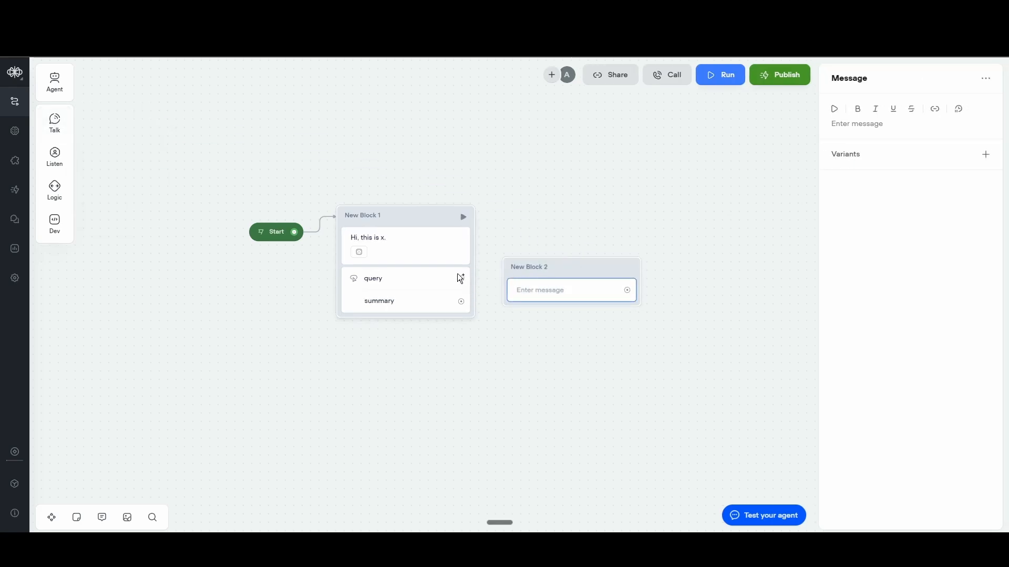
drag(461, 278, 509, 290)
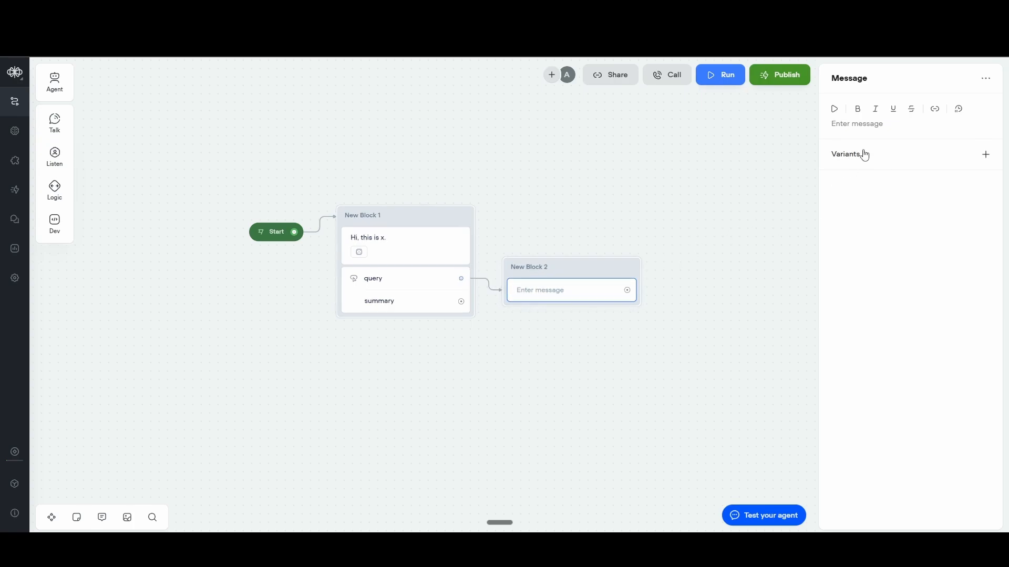
click(865, 120)
text(Ask your query.)
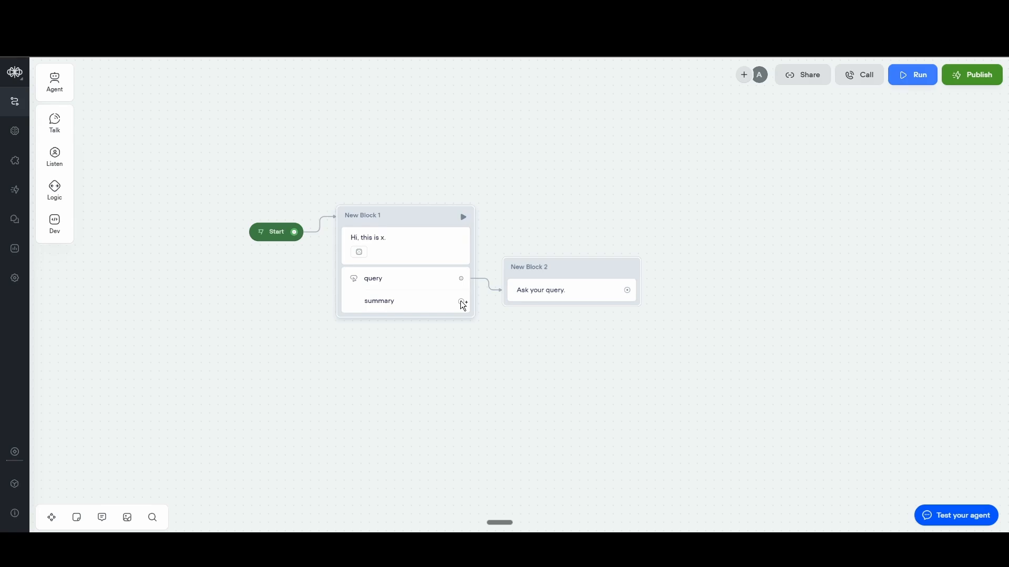
Step: Create a message block reading "This is the summary." below New Block 2, connected from the summary button
drag(461, 301, 515, 354)
mouse_move(562, 406)
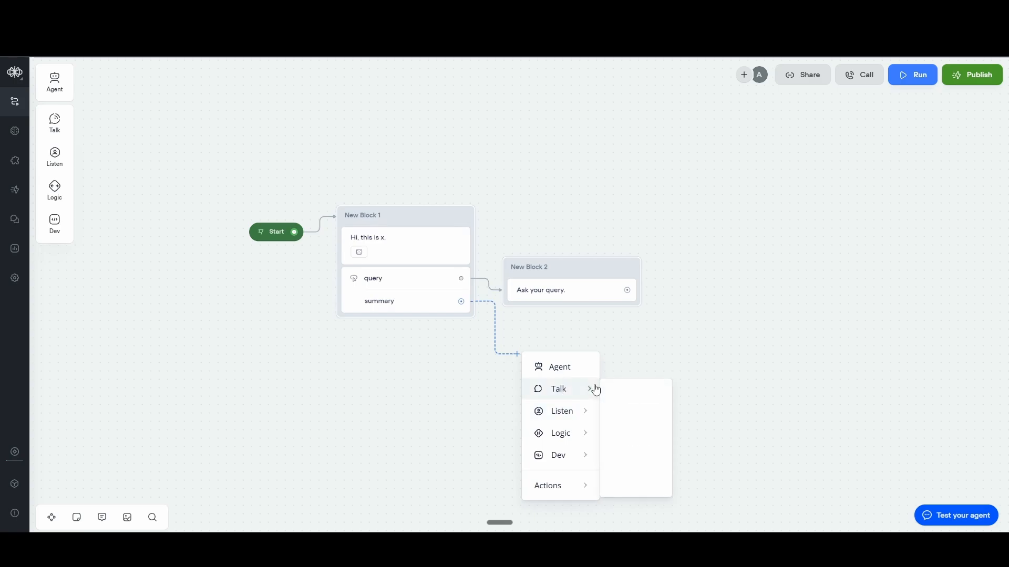
click(625, 392)
click(851, 119)
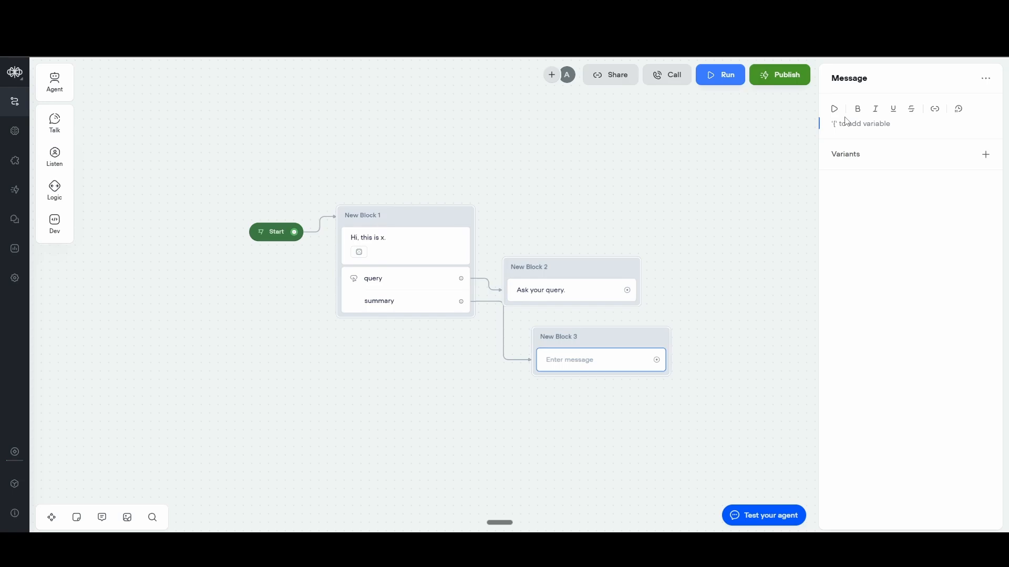
text(This is the summary.)
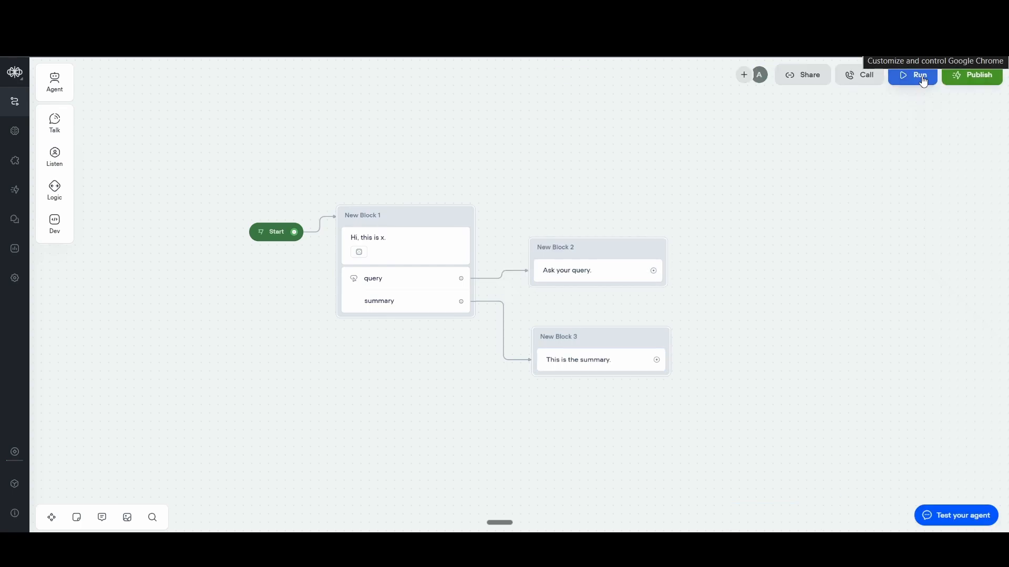
Step: Test-run the agent, choose the summary option, and check its reply
click(923, 79)
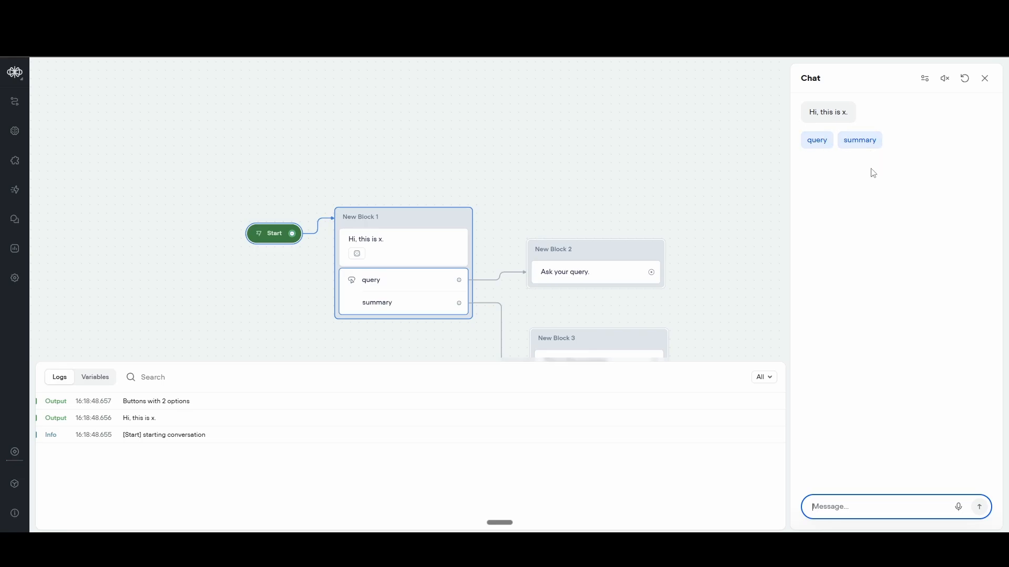
click(863, 139)
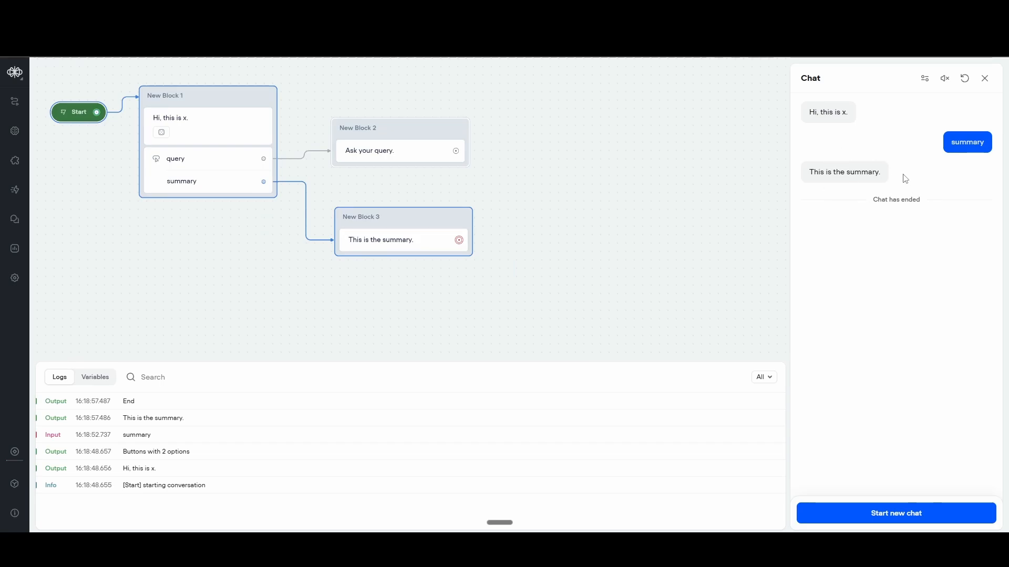
drag(808, 173, 886, 175)
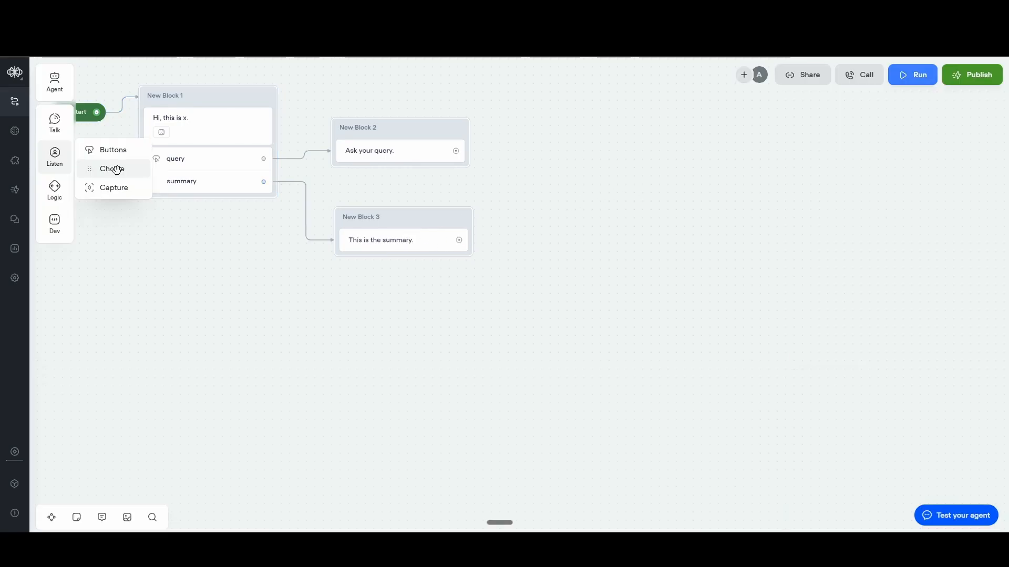
Step: Place a Choice block below New Block 1 and add a new trigger to it
drag(110, 169, 227, 320)
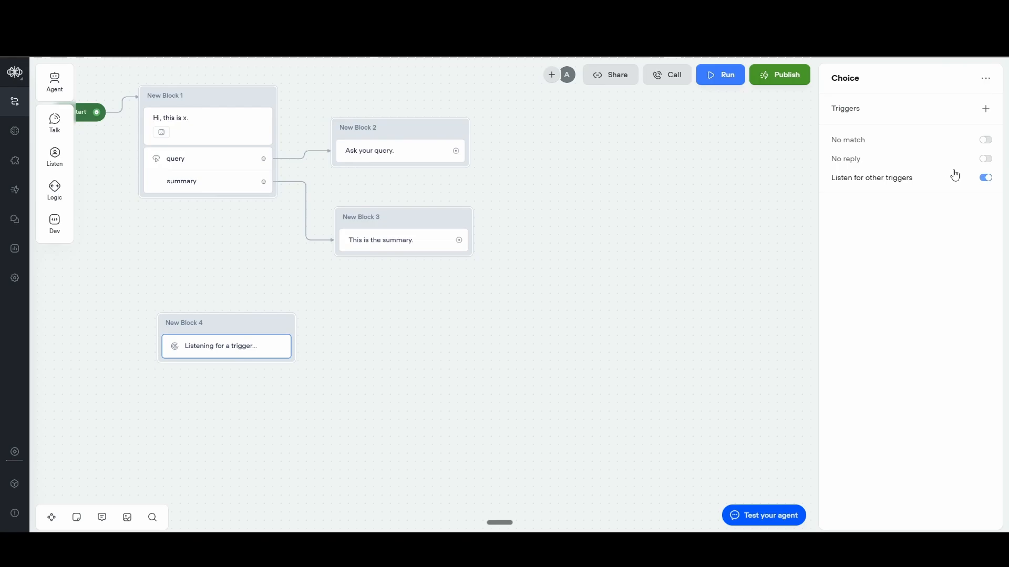
click(986, 110)
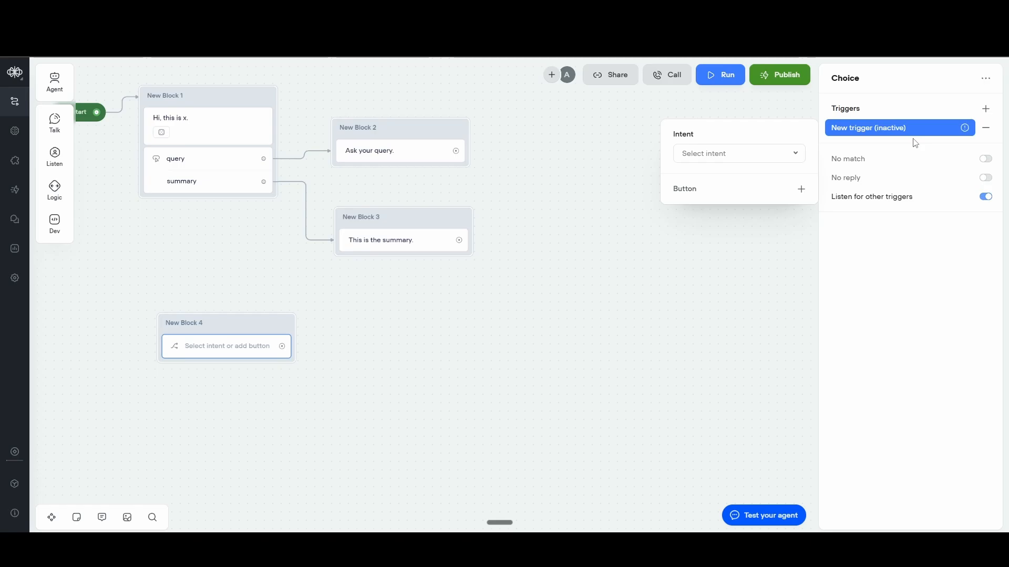
Step: Start a new intent named "query" for the trigger, described as "The user asks a query about the x company."
click(769, 159)
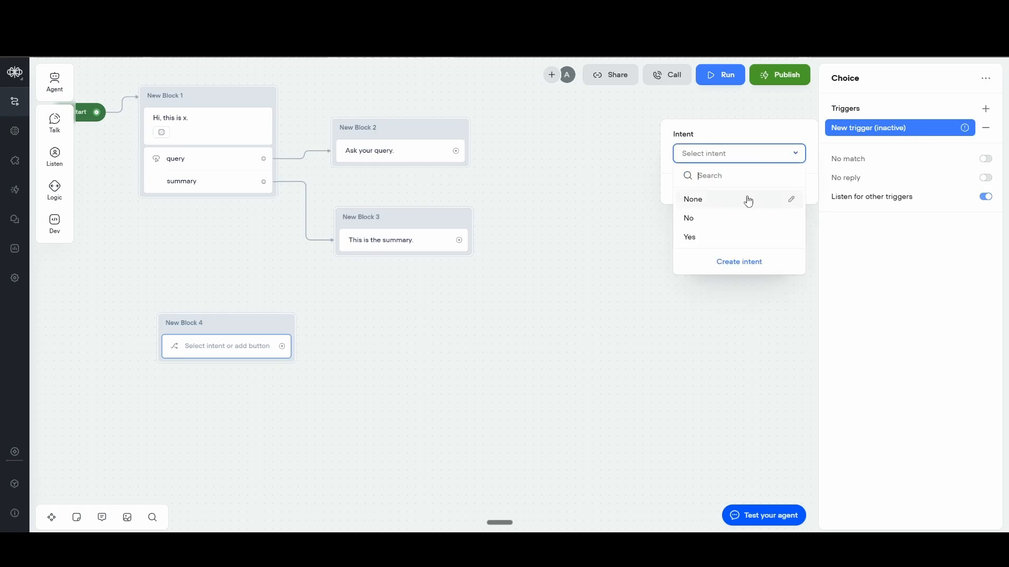
click(740, 263)
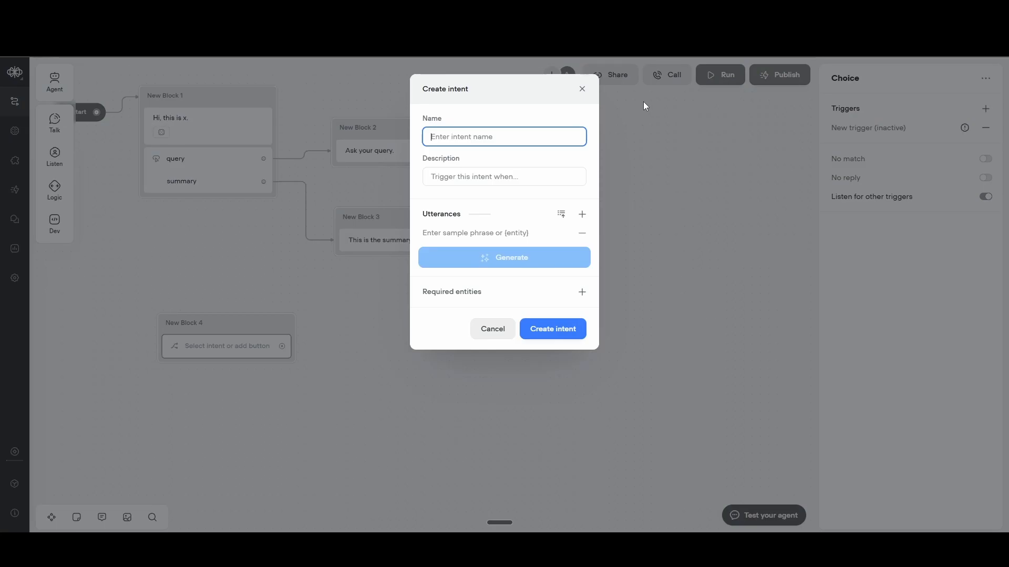
text(query)
click(496, 171)
text(The use)
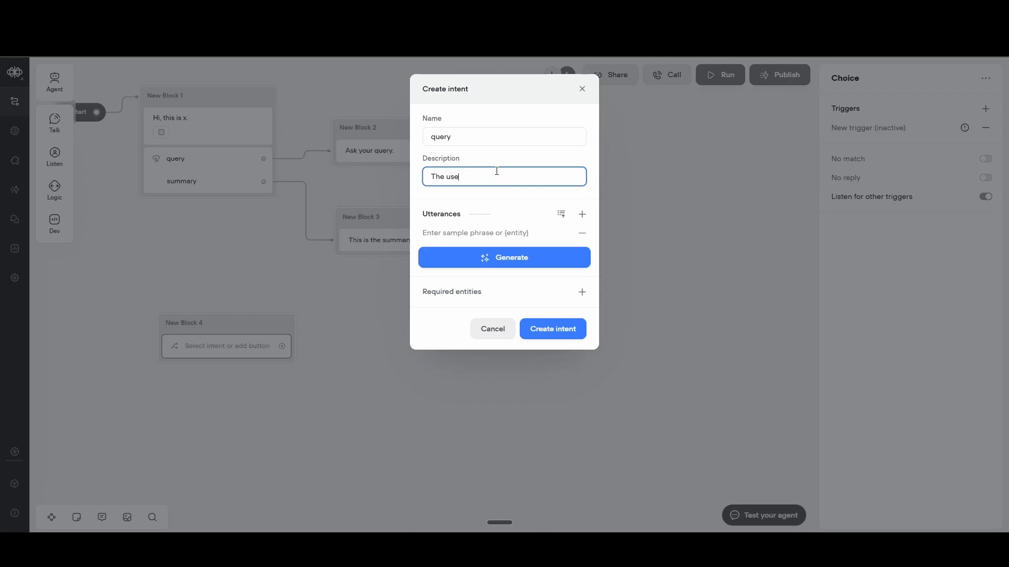
text(r asks a query about the x)
text(company.)
Step: Generate sample utterances for the query intent, including a batch of 5 sample phrases, and create the intent
click(515, 266)
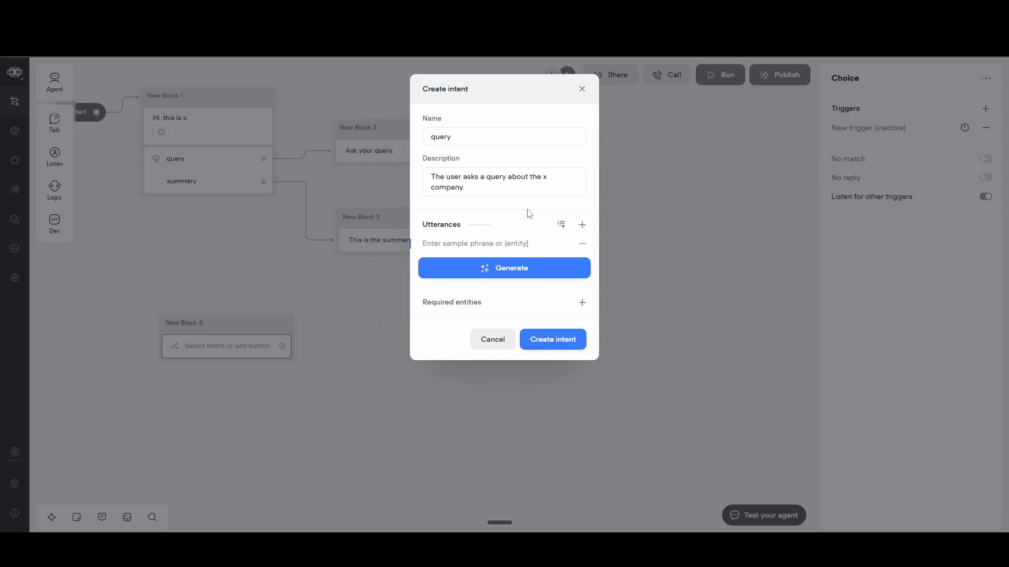
click(502, 271)
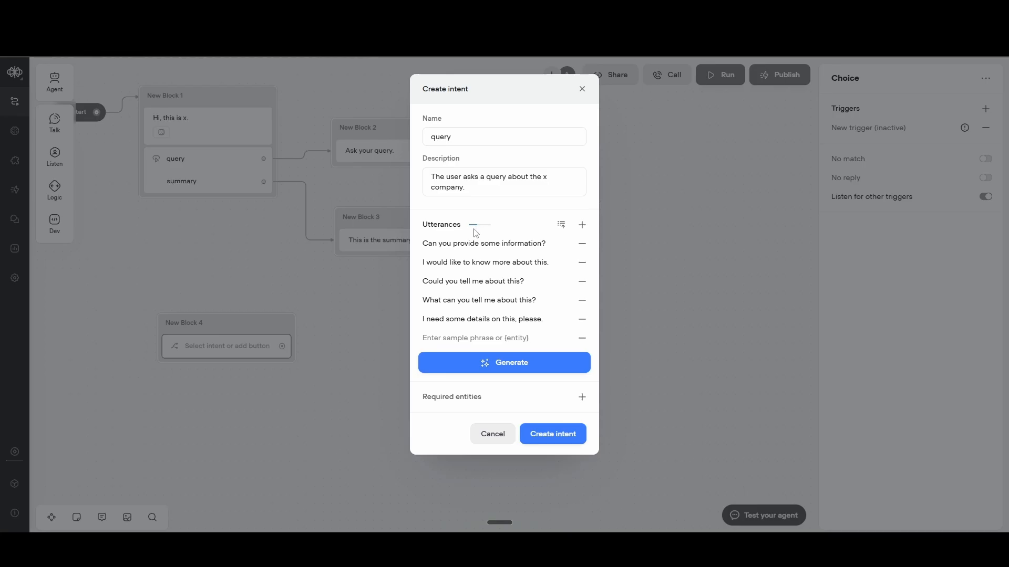
click(482, 362)
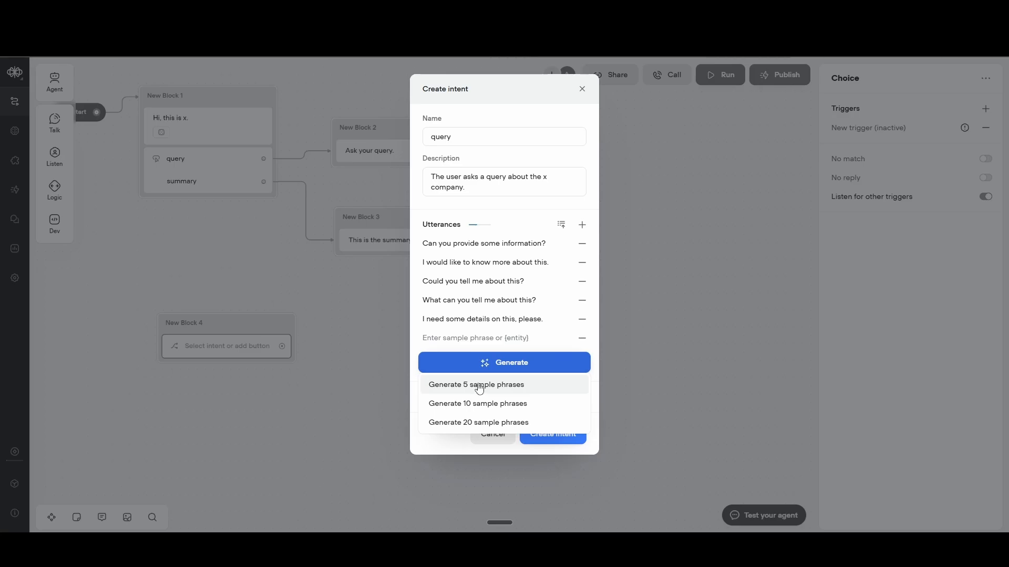
click(479, 385)
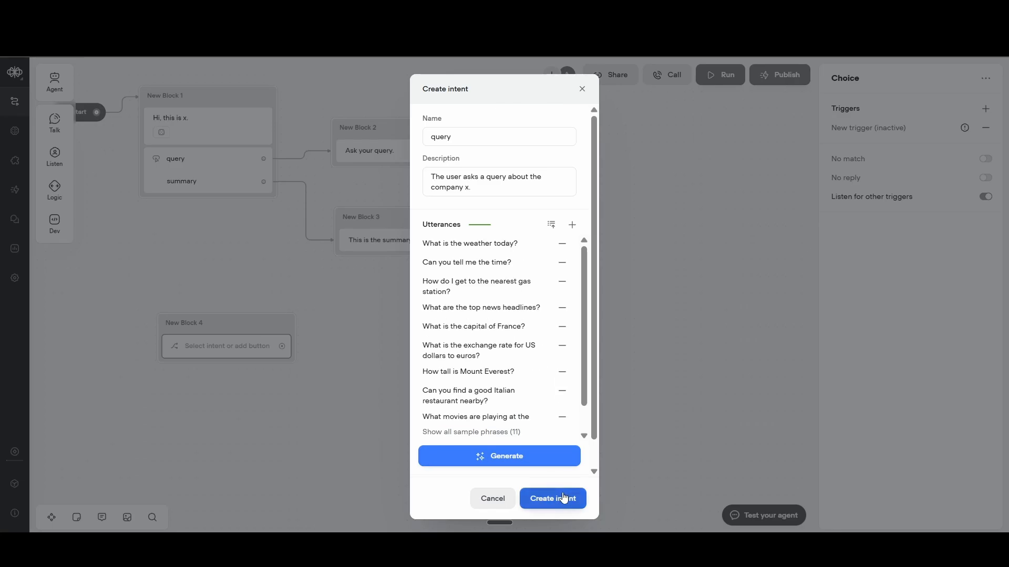
click(565, 500)
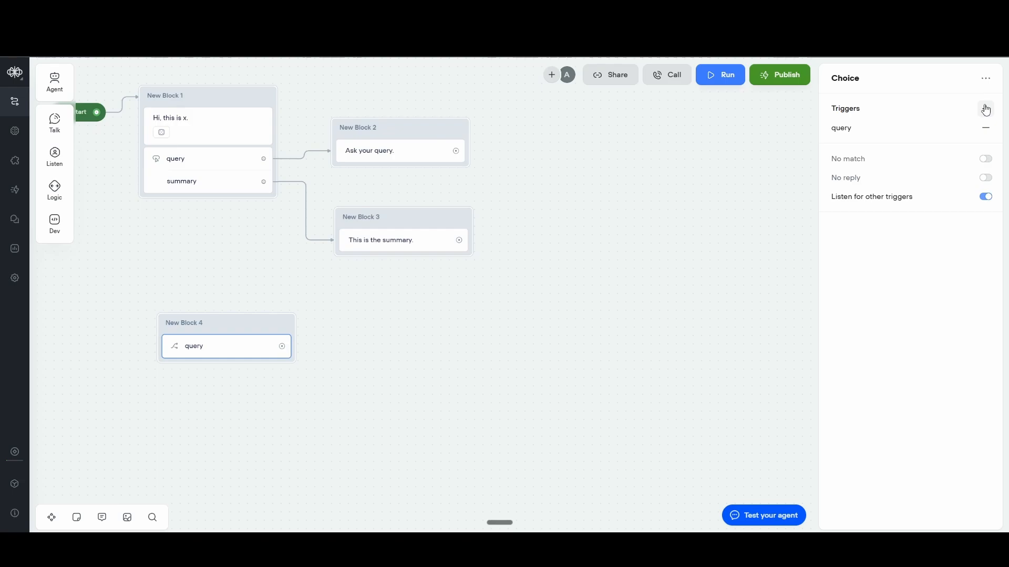
Step: Add a second trigger with a new intent "summary", described as "The user asks the summary of the information about the company x.", with generated utterances
click(986, 109)
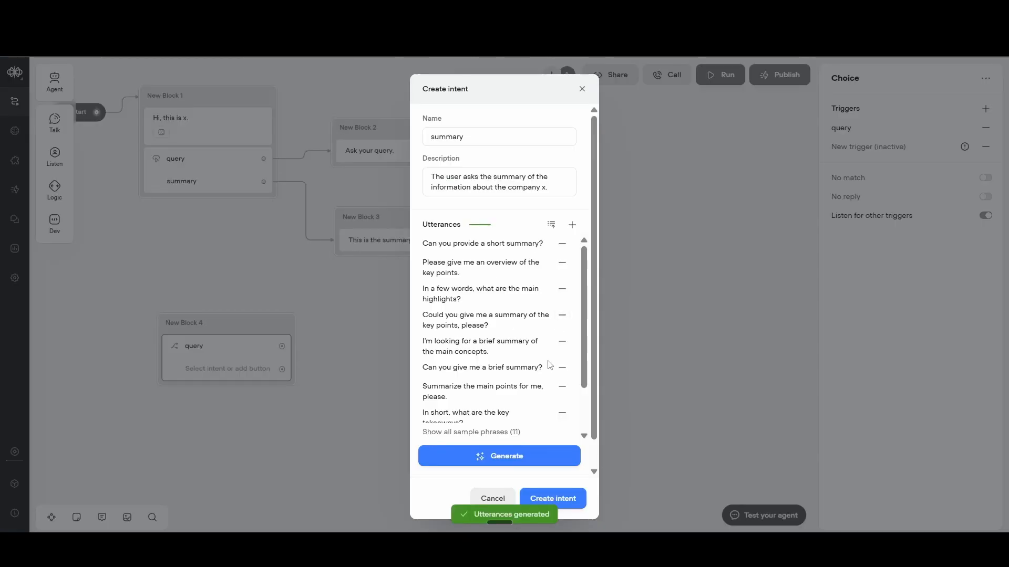
click(569, 502)
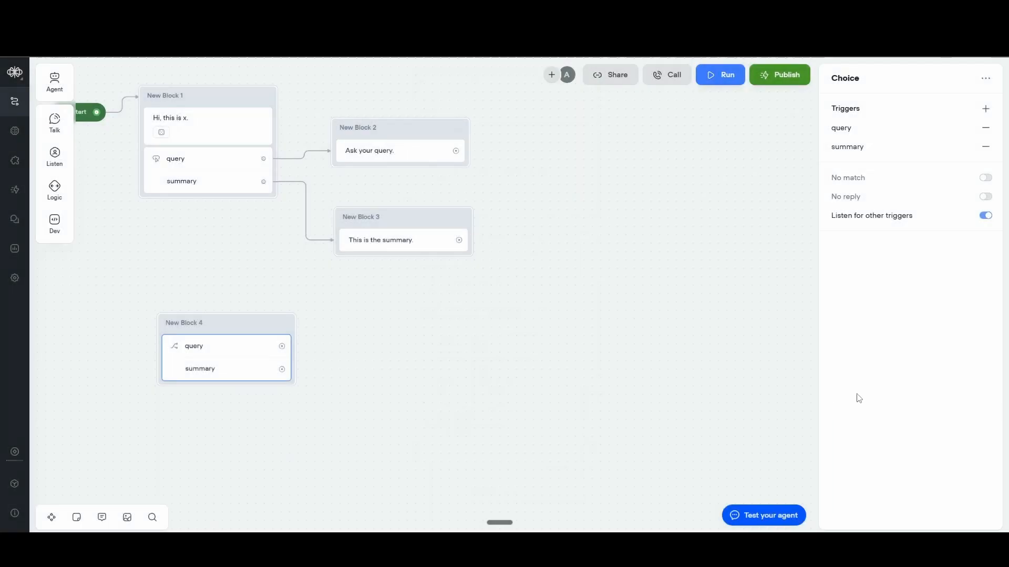
Step: Replace the buttons in New Block 1 with the Choice step, and connect query to New Block 2 and summary to New Block 3
click(209, 169)
key(Delete)
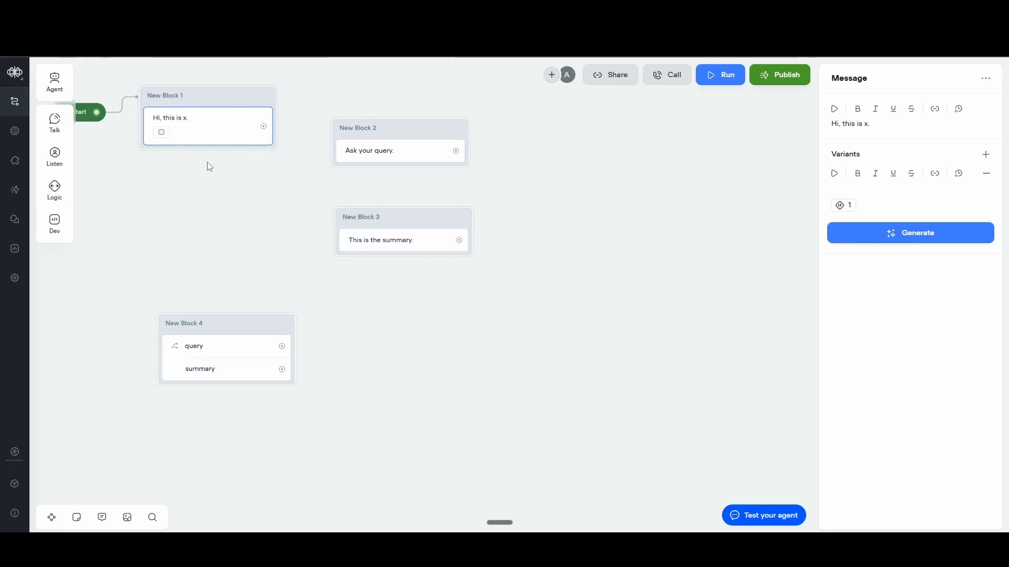
drag(312, 484, 295, 287)
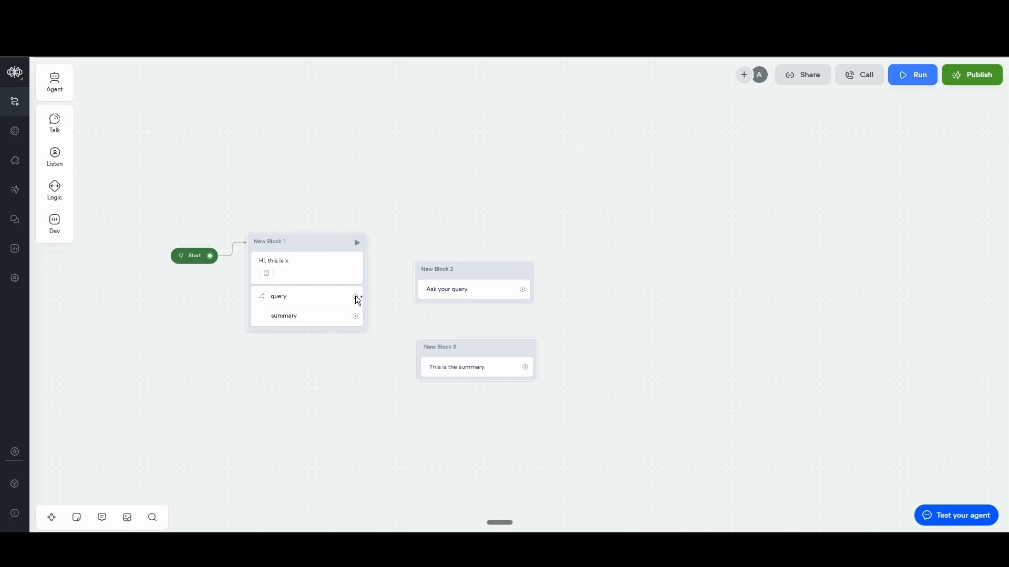
drag(355, 296, 420, 286)
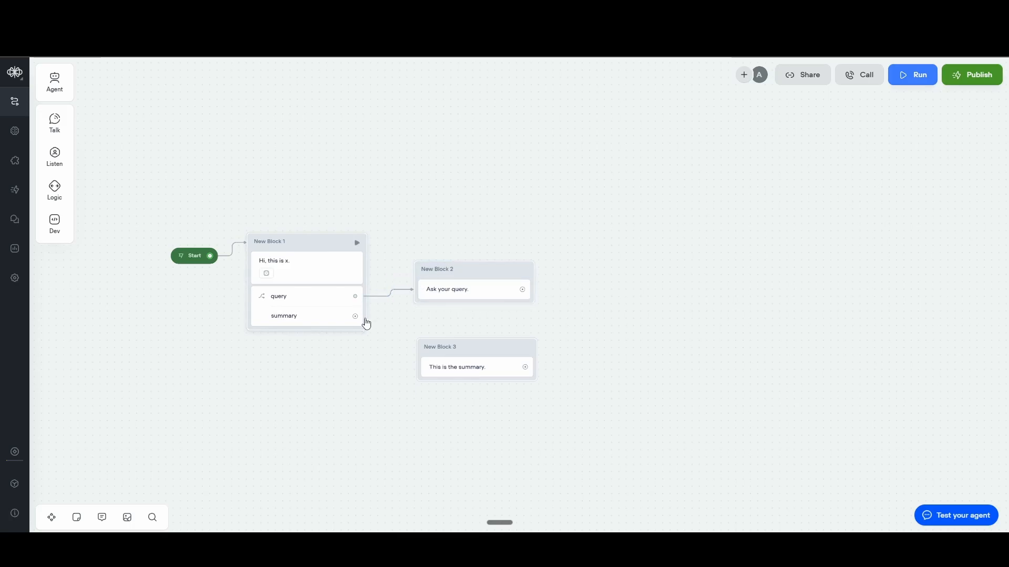
drag(356, 317, 418, 375)
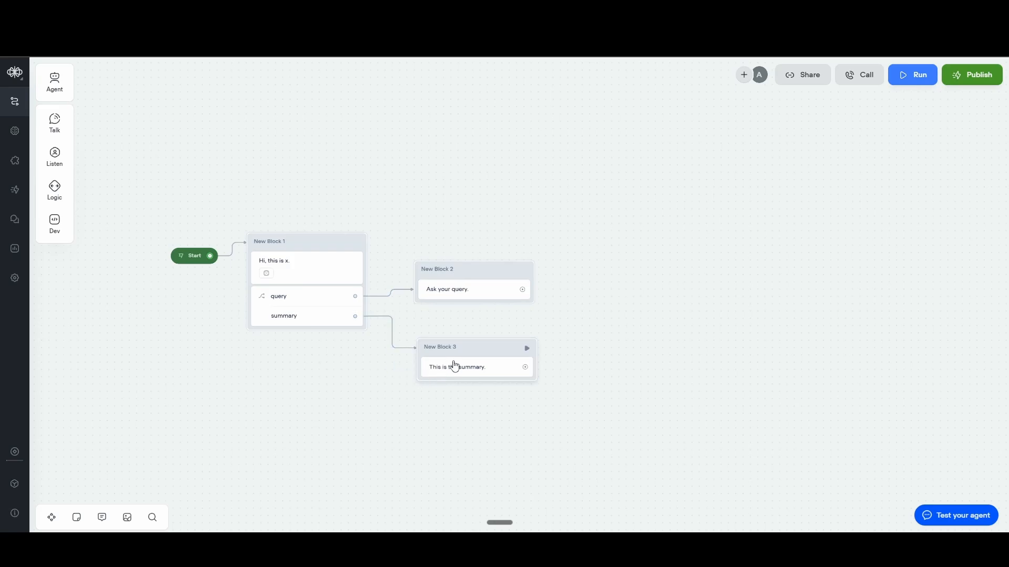
Step: Change the message in New Block 2 to "The answer to your query."
click(463, 291)
drag(897, 129, 740, 139)
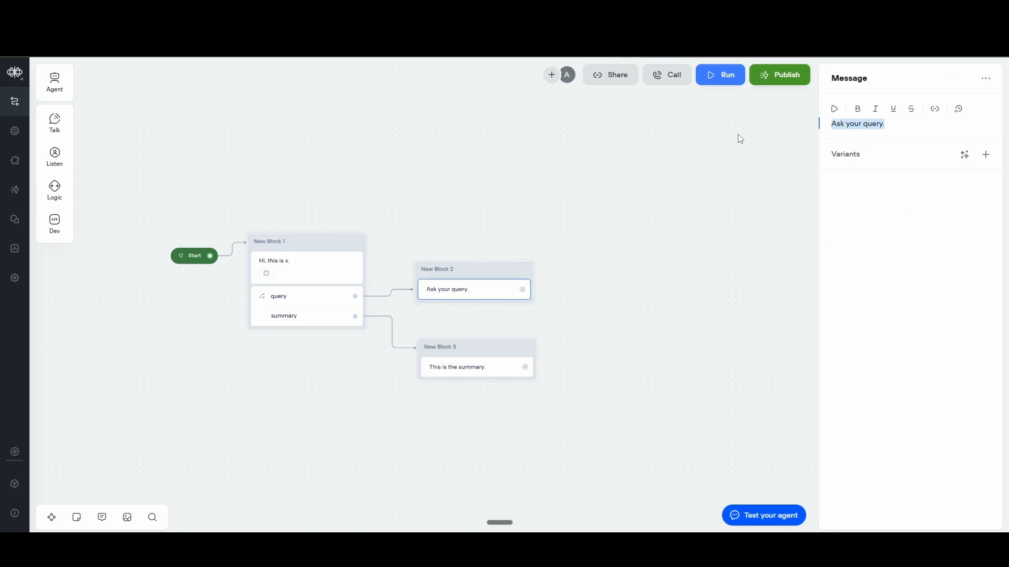
key(BackSpace)
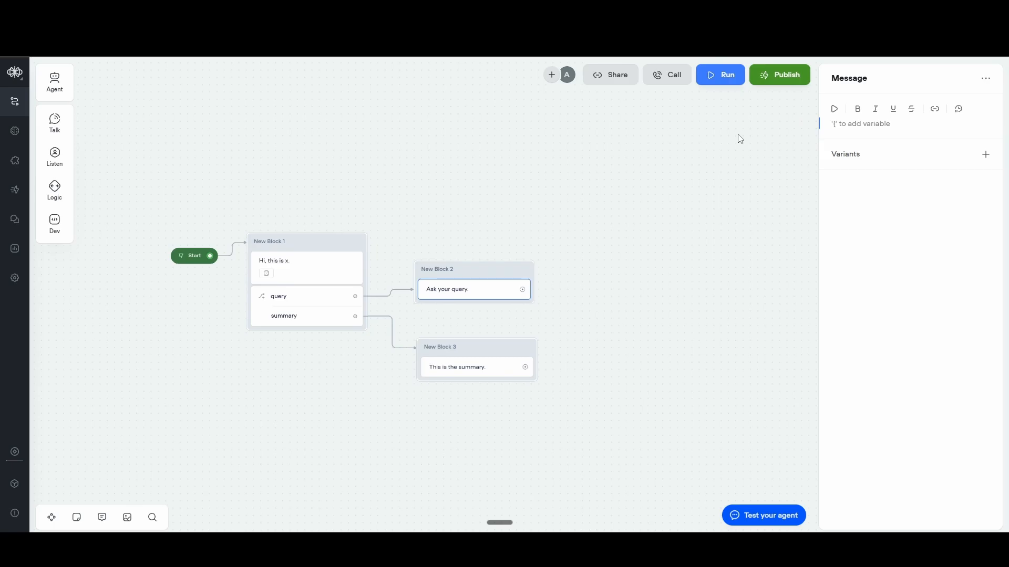
text(The answer to your query.)
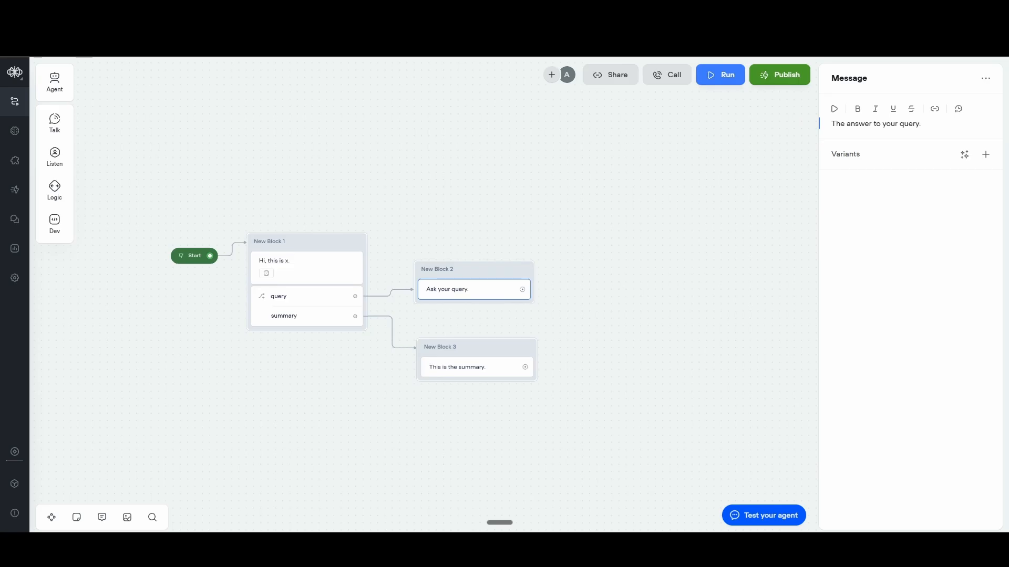
Step: Test-run the agent and send the message "The summary is needed." to check how the reply is routed
click(726, 75)
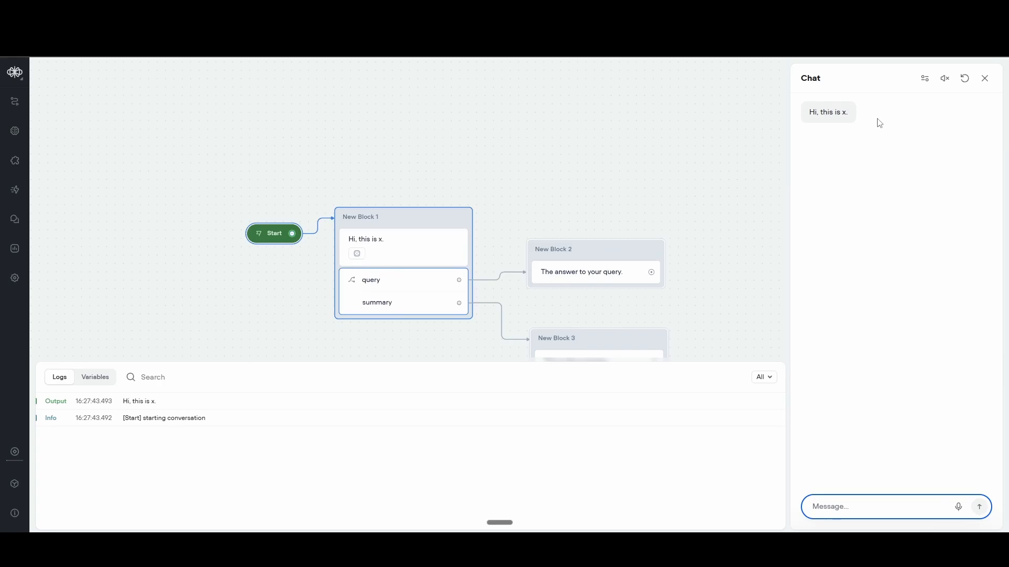
drag(812, 116, 860, 117)
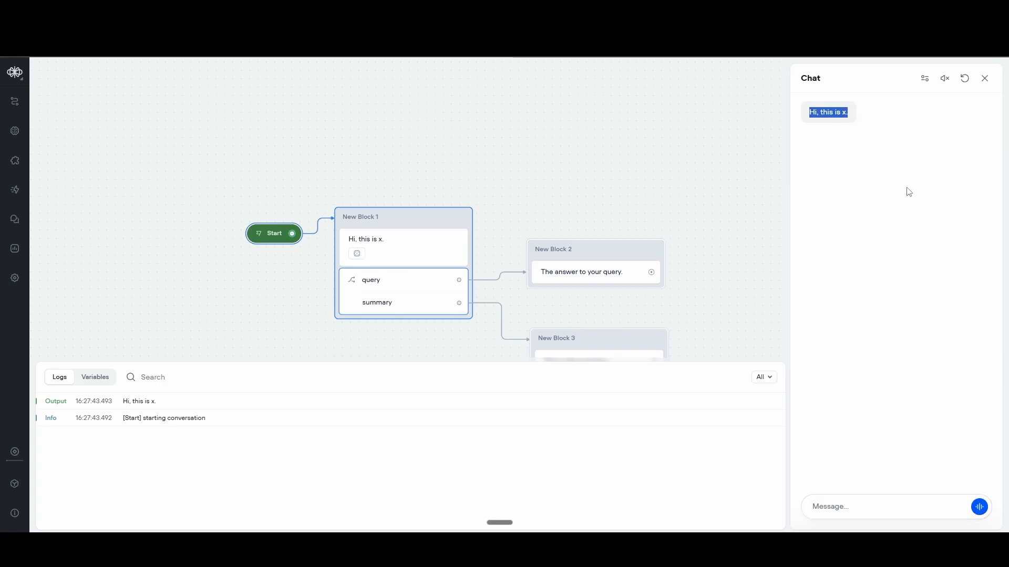
click(894, 502)
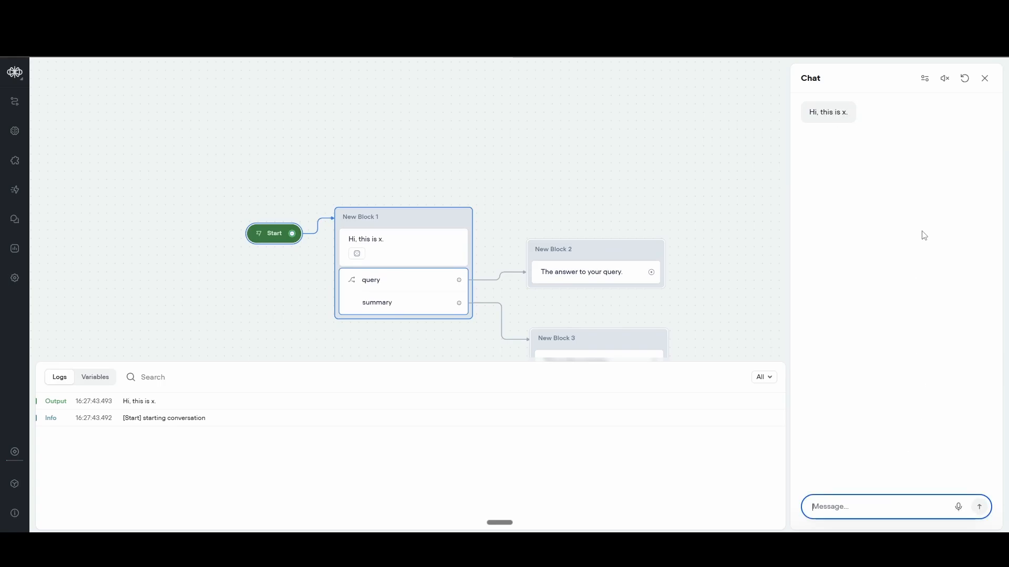
text(The)
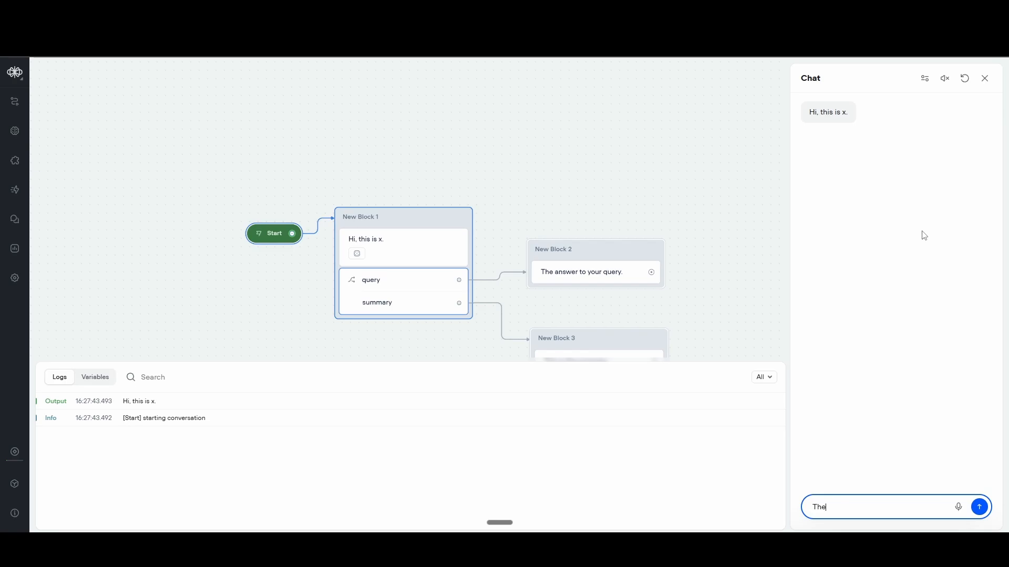
text( summary is needed.)
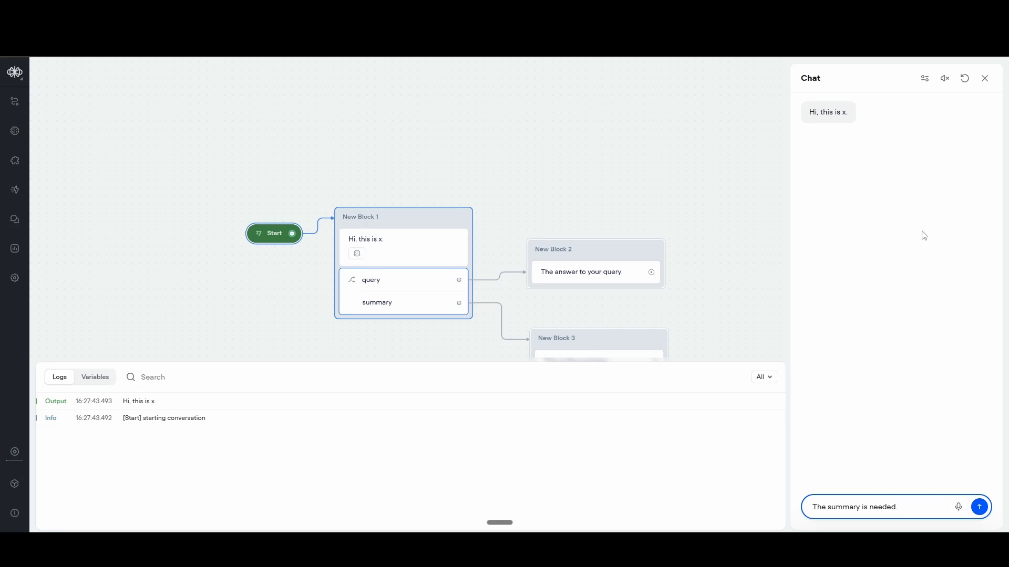
key(Return)
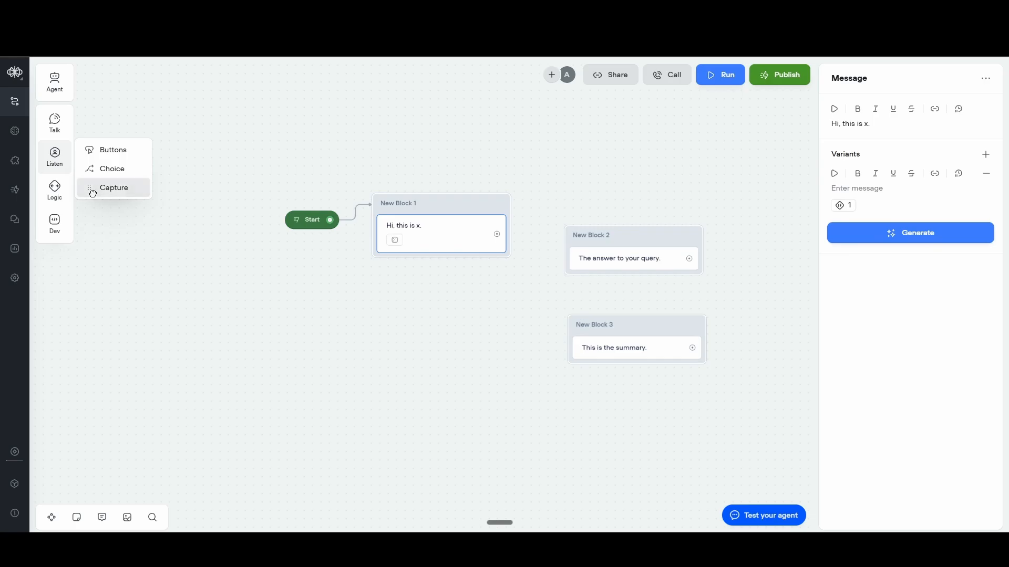
Step: Add a Capture step below the greeting in New Block 1 and set it to capture the entire user reply
drag(91, 188, 433, 269)
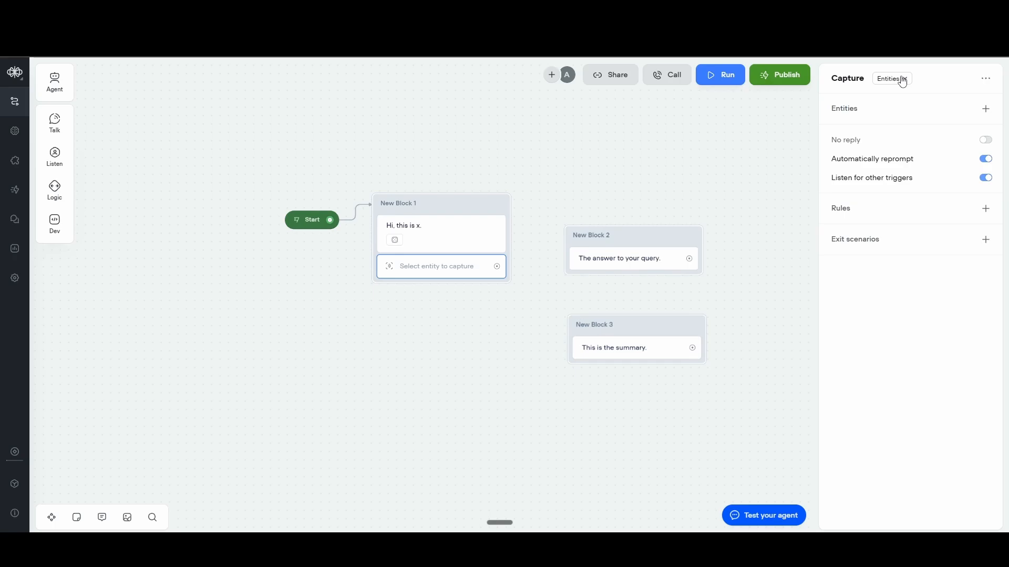
click(902, 82)
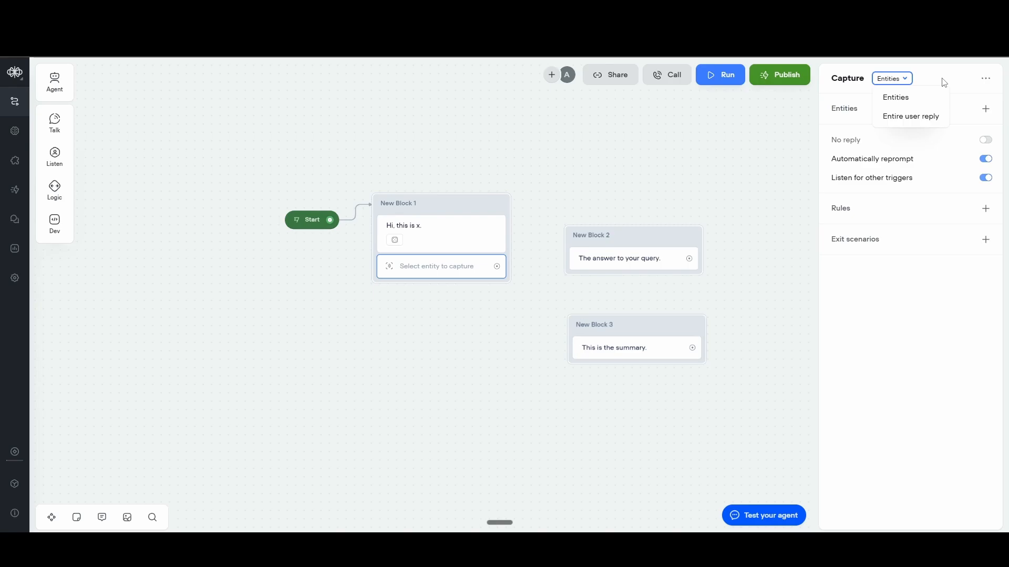
click(902, 116)
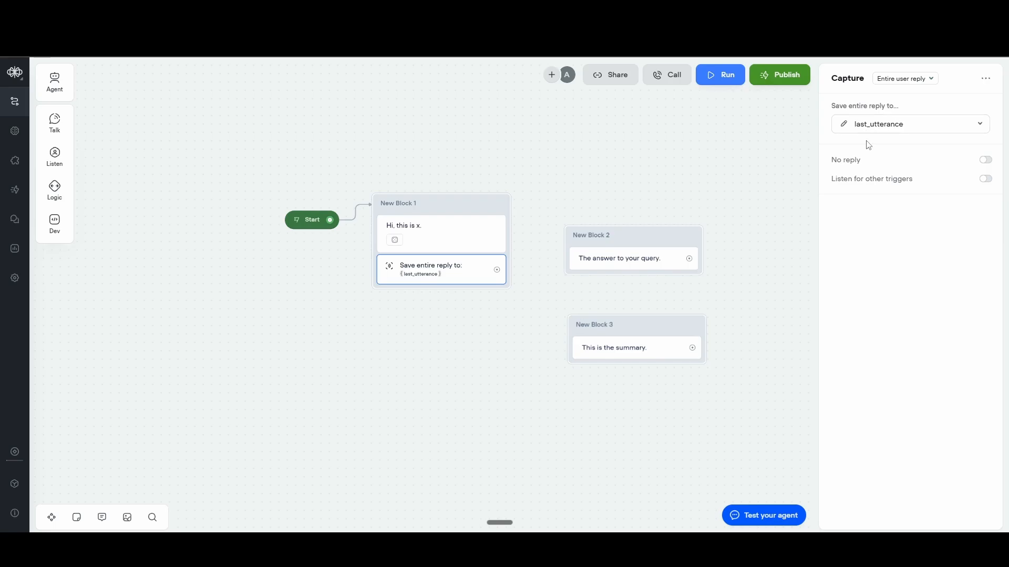
Step: Create a new variable named user_reply and save the captured reply to it
click(936, 126)
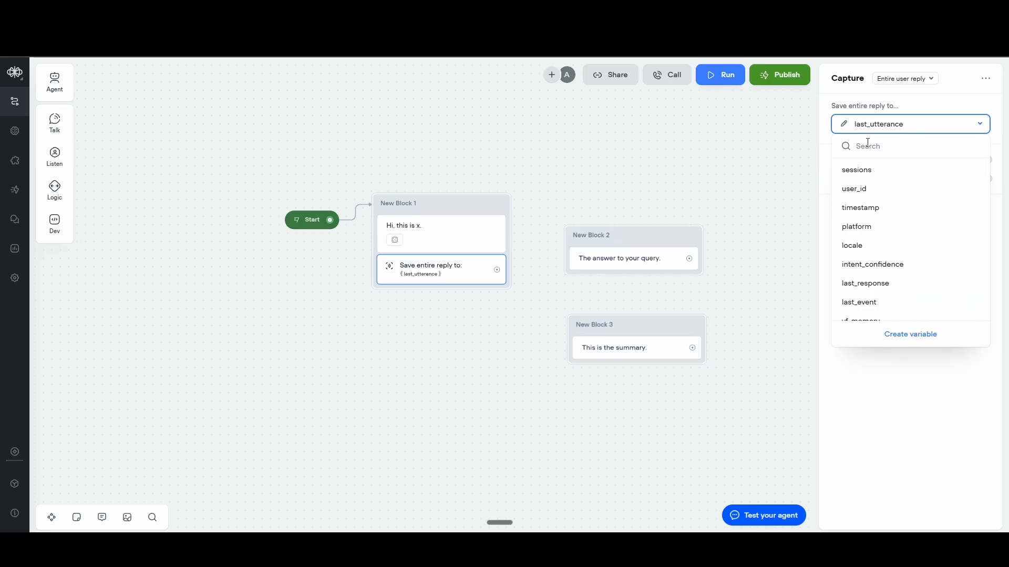
click(921, 335)
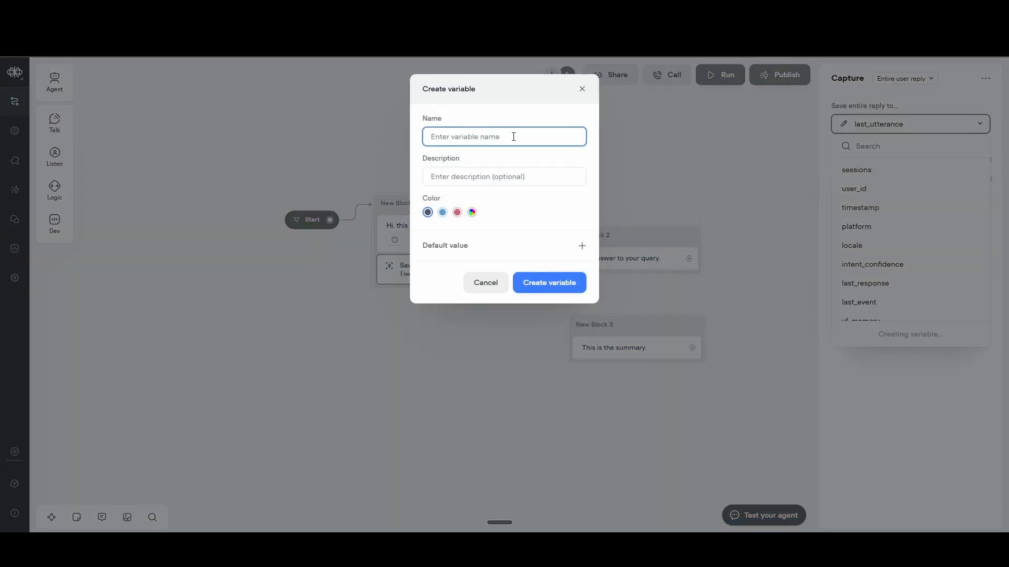
text(user_reply)
click(561, 282)
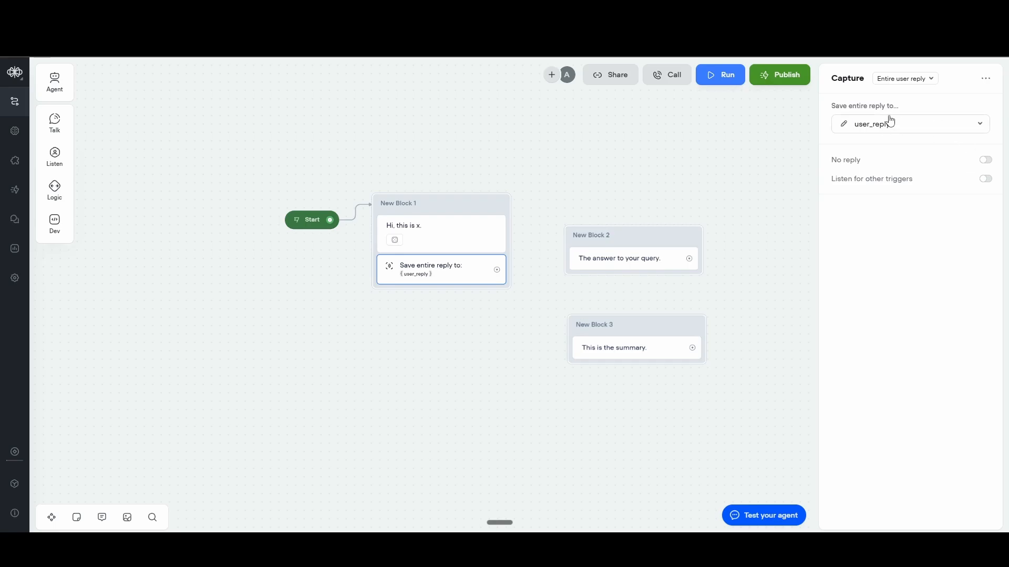
Step: Enable No reply handling on the Capture step with the reprompt "Time > 10" and a path to follow after reprompts
click(986, 161)
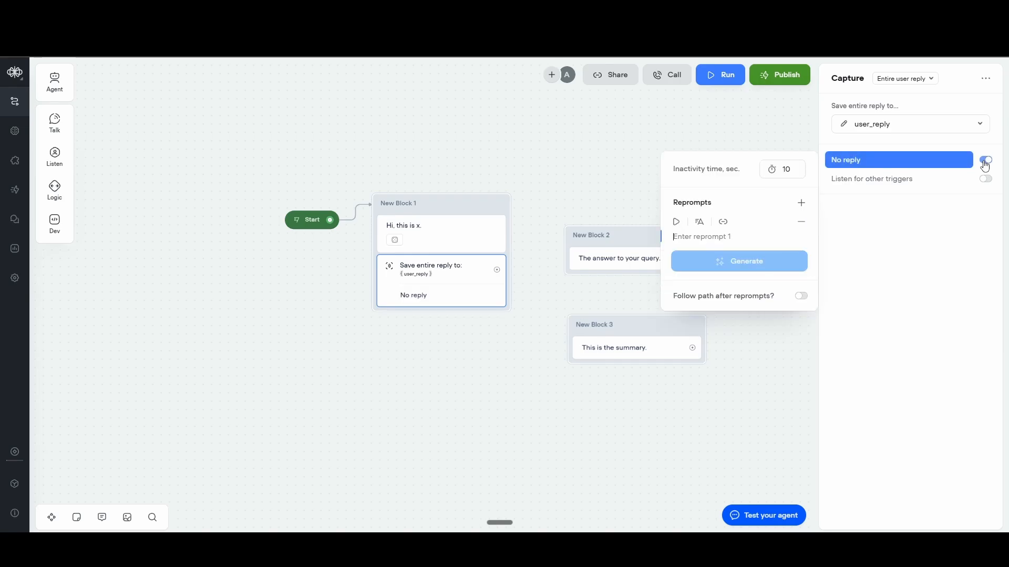
double_click(784, 169)
click(747, 172)
text(Time > 10)
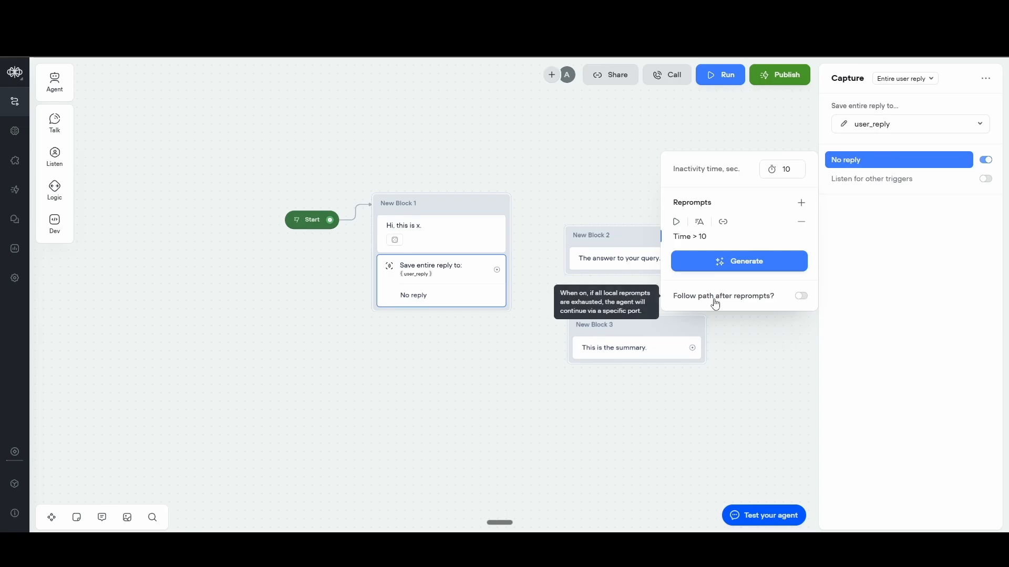
click(801, 298)
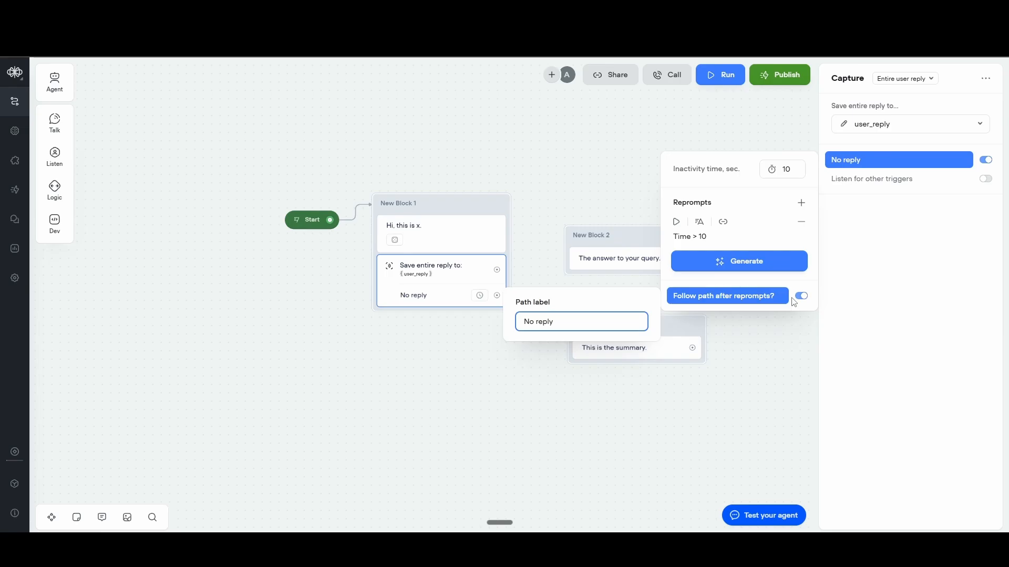
Step: Connect the No reply path to a new message block containing "No reply" in italics, and test-run the agent
drag(497, 295, 545, 423)
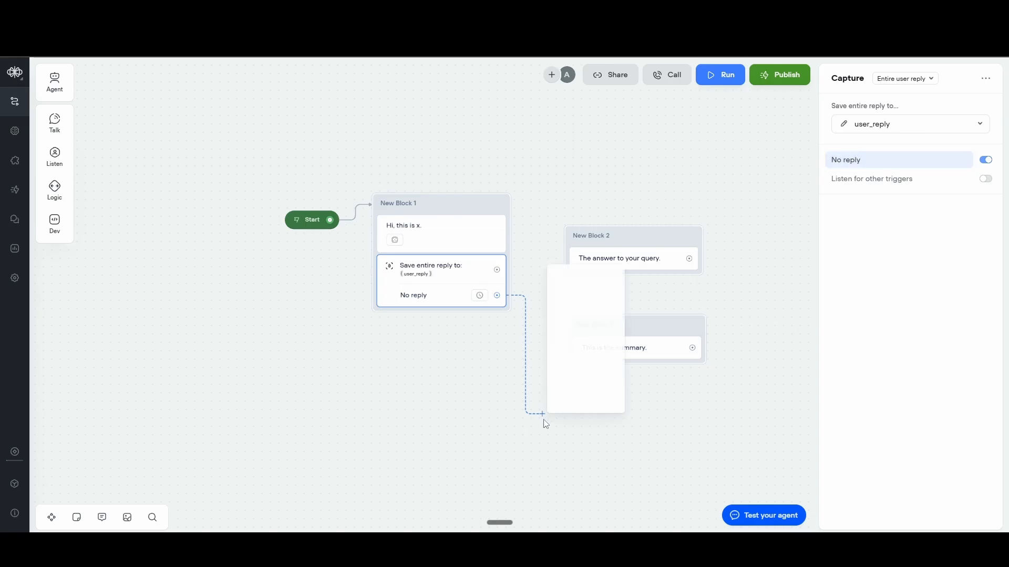
mouse_move(584, 313)
click(643, 308)
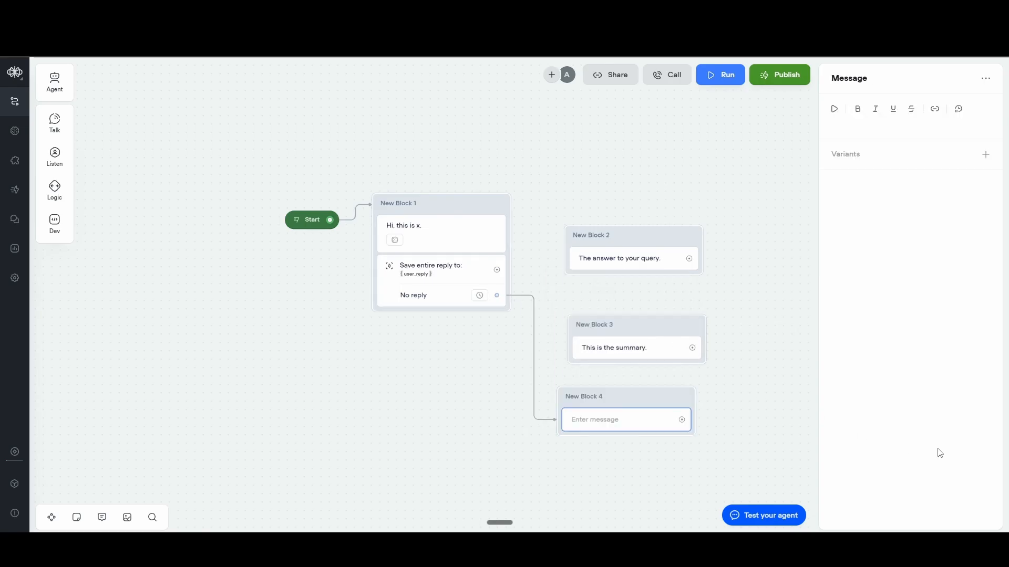
click(882, 127)
key(ctrl+b)
text(No reply)
click(715, 77)
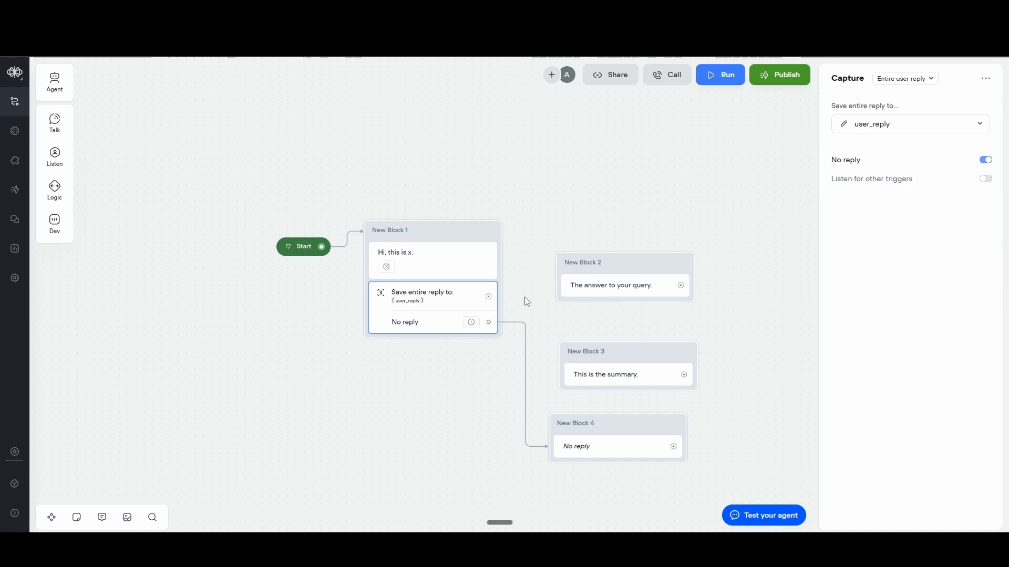
Step: Connect the captured reply's path to a new message block above New Block 2 that outputs the {user_reply} variable
drag(488, 299, 603, 125)
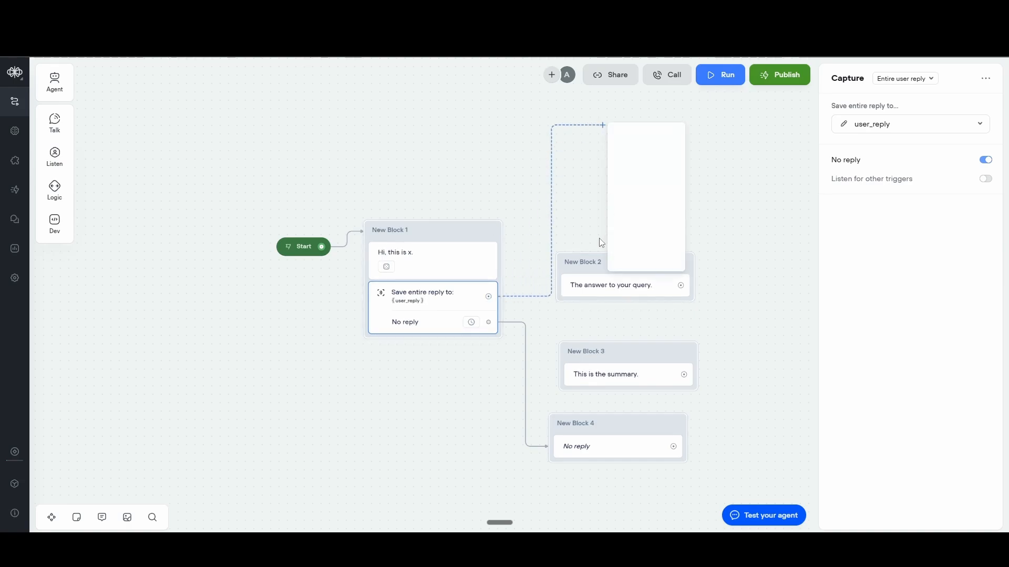
mouse_move(671, 166)
click(706, 165)
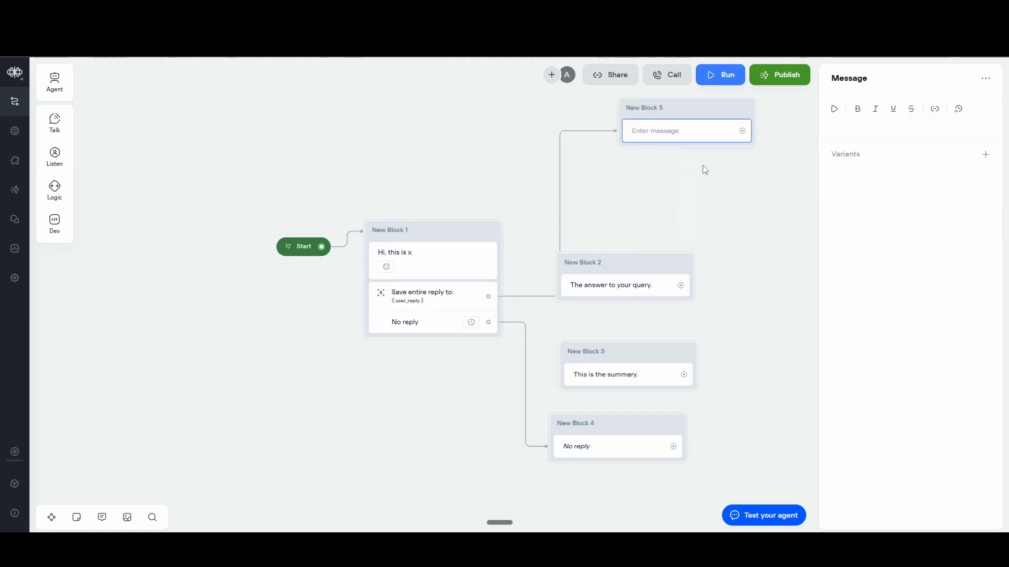
click(843, 123)
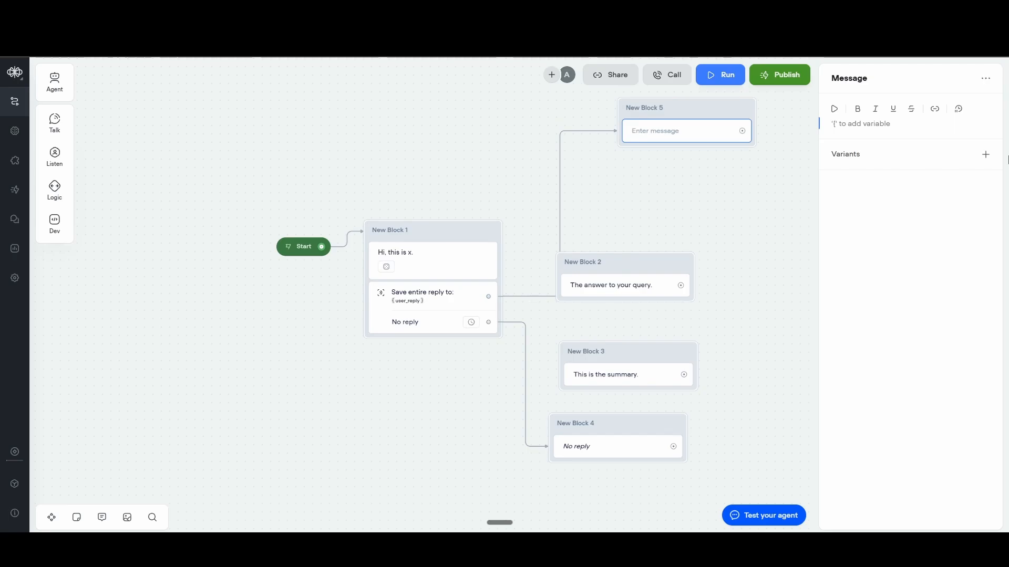
text({)
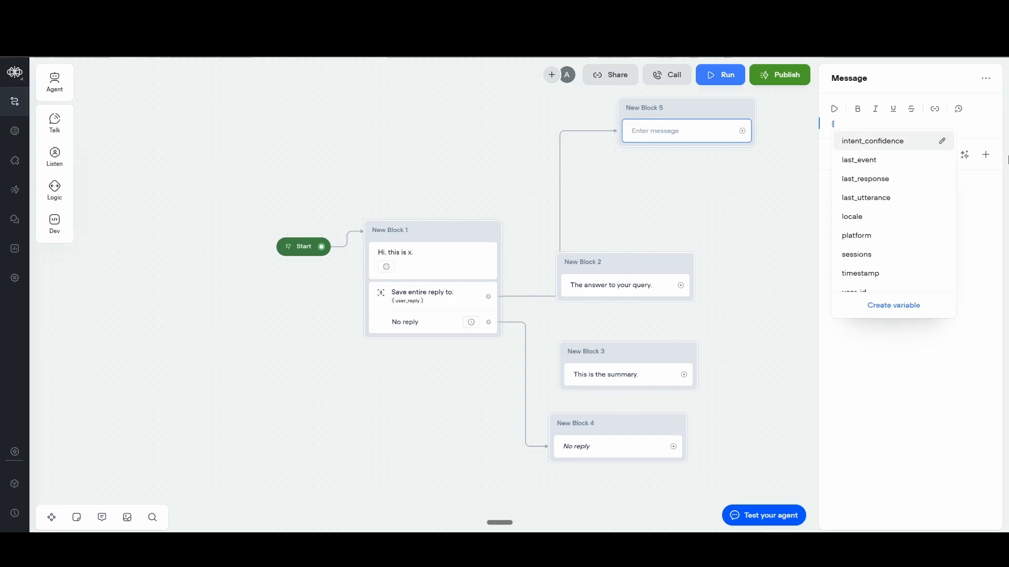
text(user)
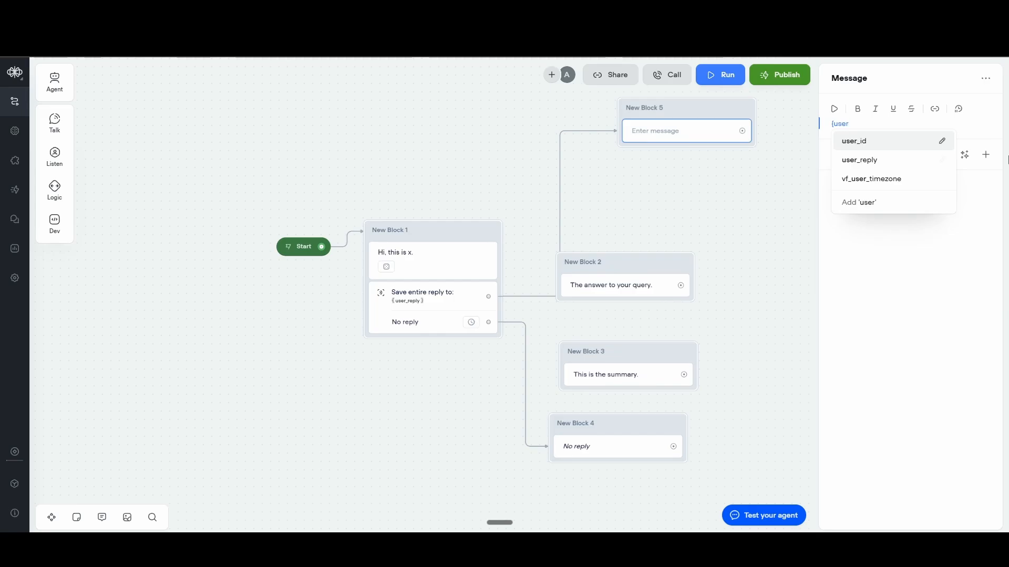
key(Down)
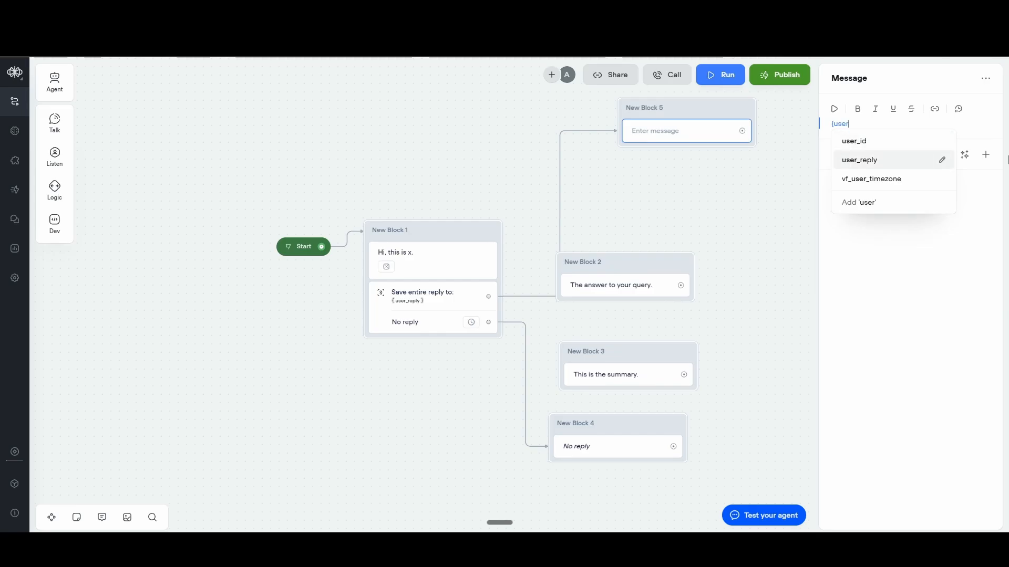
key(Return)
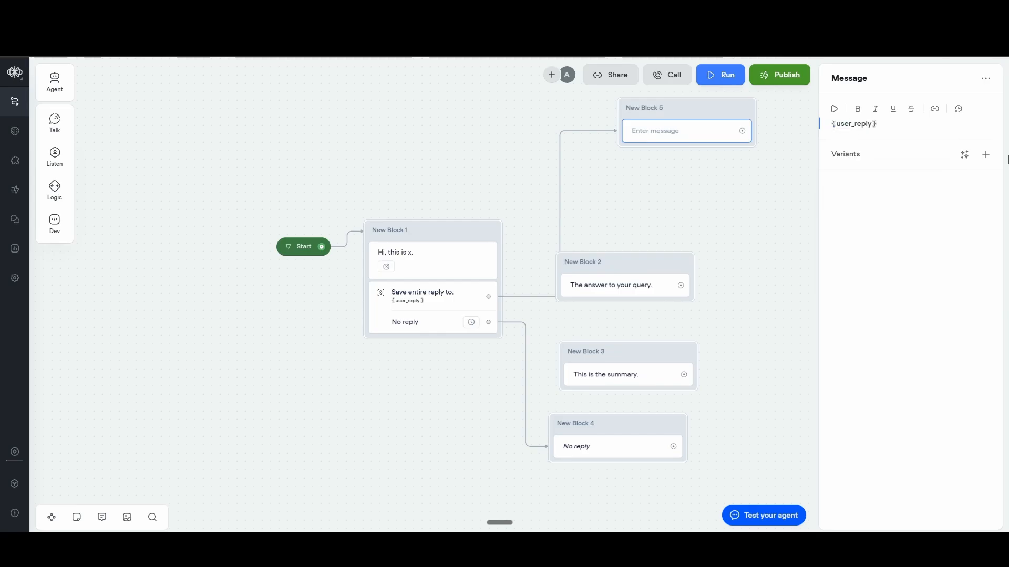
click(799, 209)
Step: Test-run the agent and answer its greeting with the message "This is user reply"
click(916, 74)
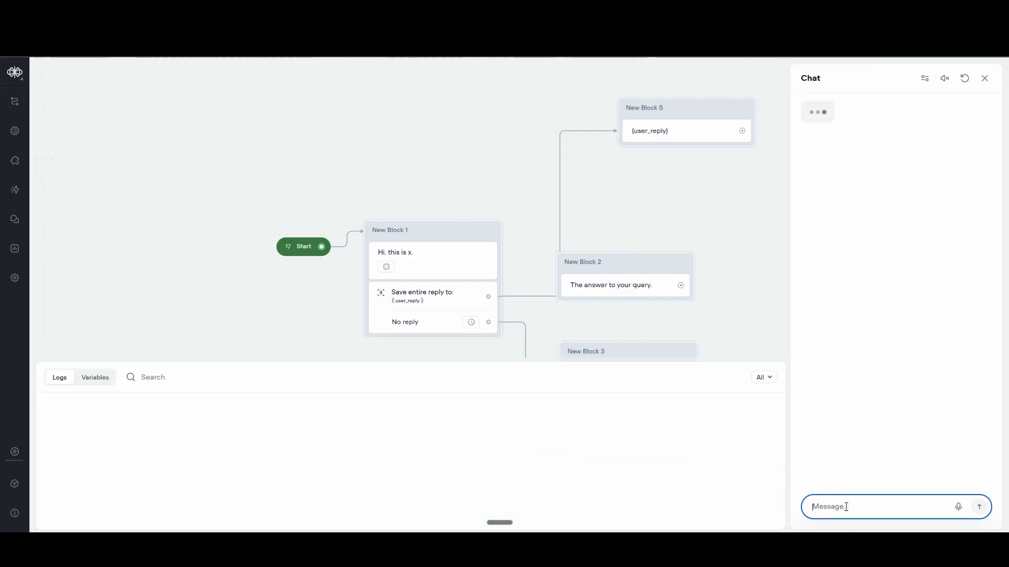
text(Th)
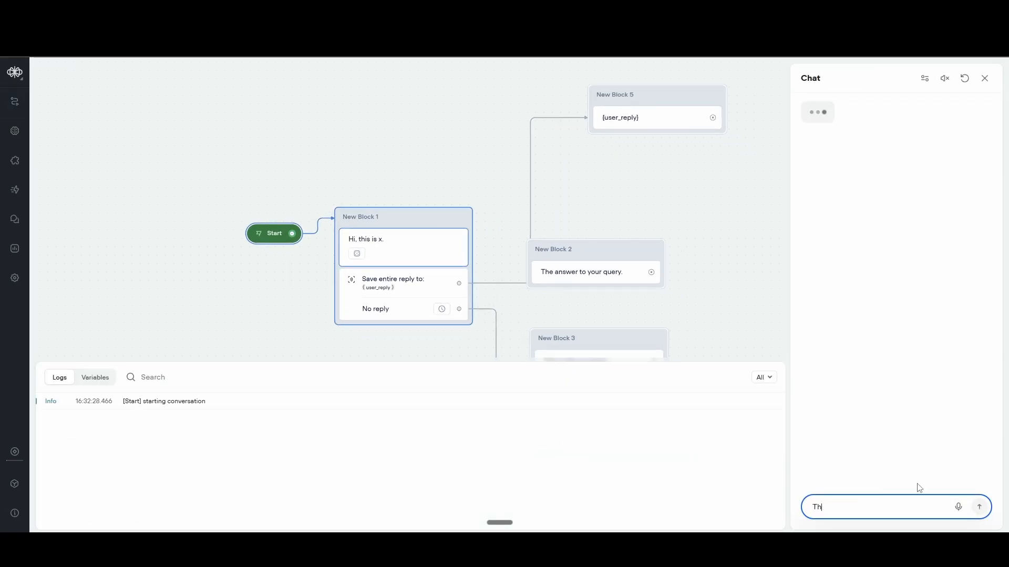
text(is )
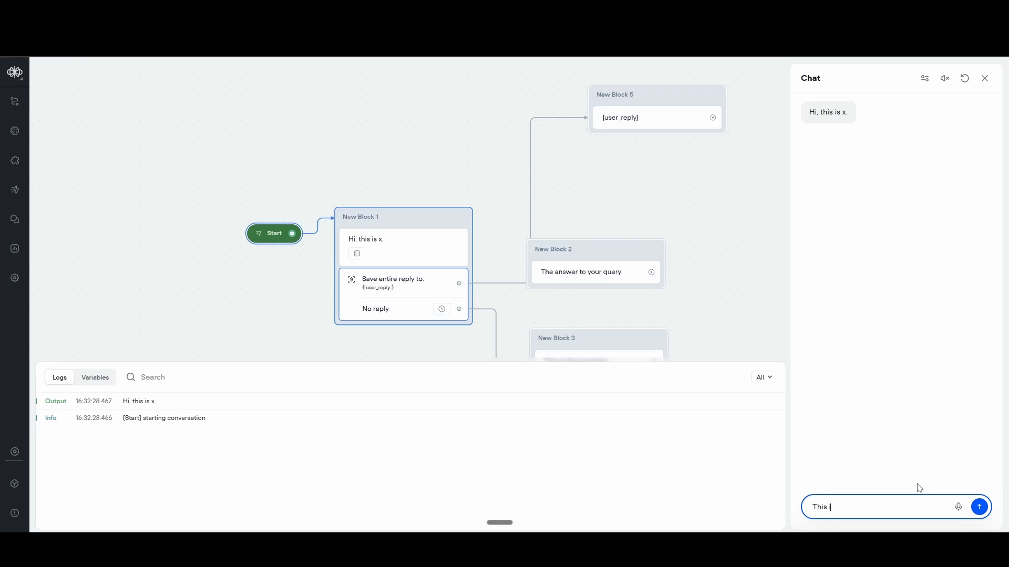
text(is user reply)
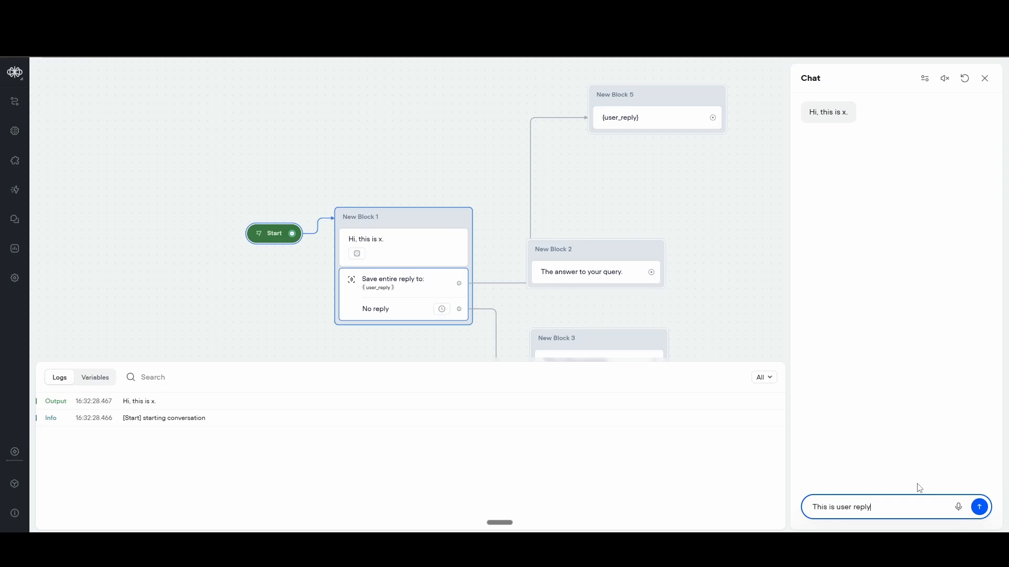
key(Return)
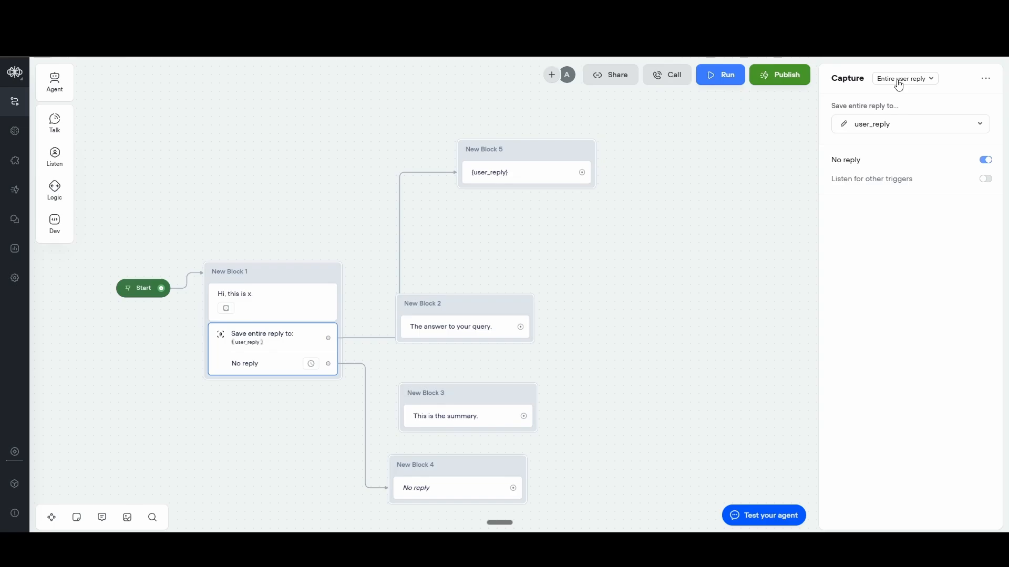
Step: Switch the Capture step to entities and create an entity named email_user with the Email data type for it to capture
click(899, 78)
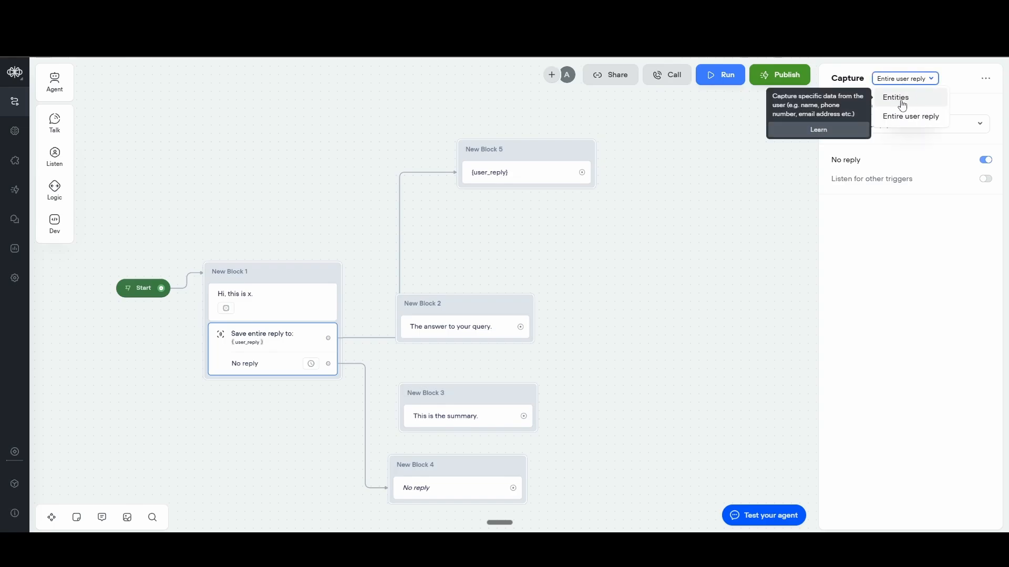
click(903, 100)
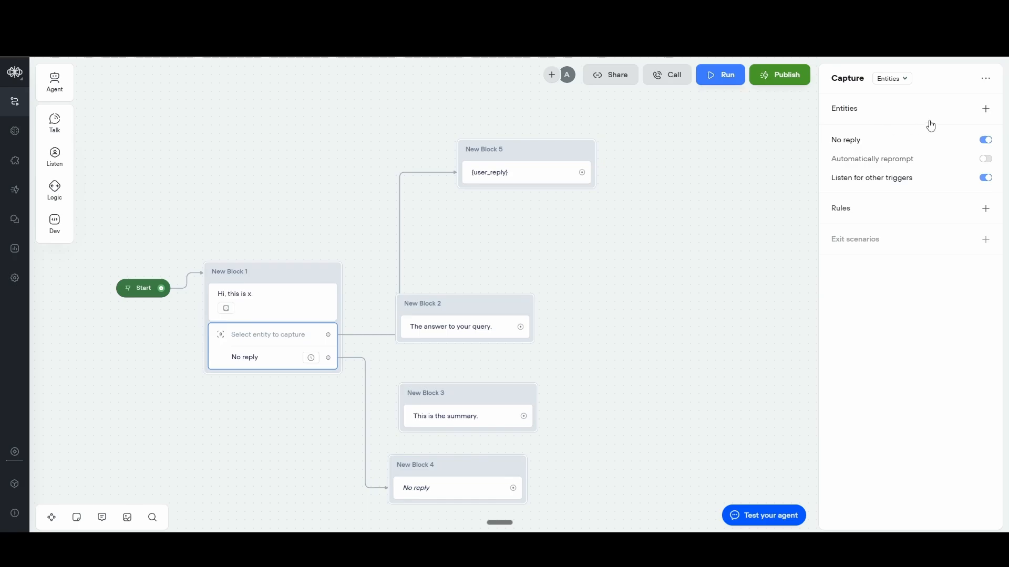
click(992, 111)
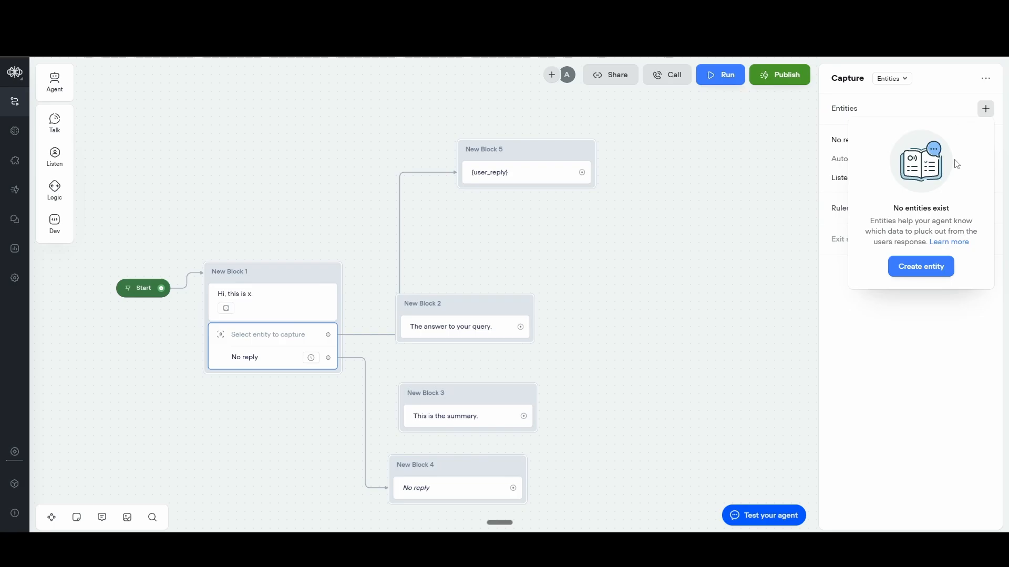
click(926, 275)
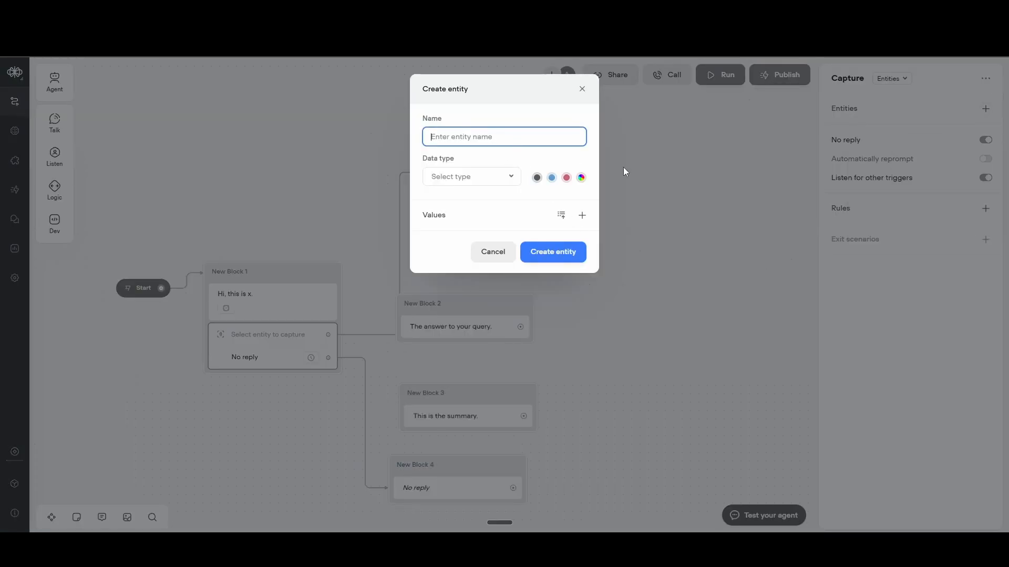
text(email_user)
click(493, 179)
scroll(468, 273, down, 2)
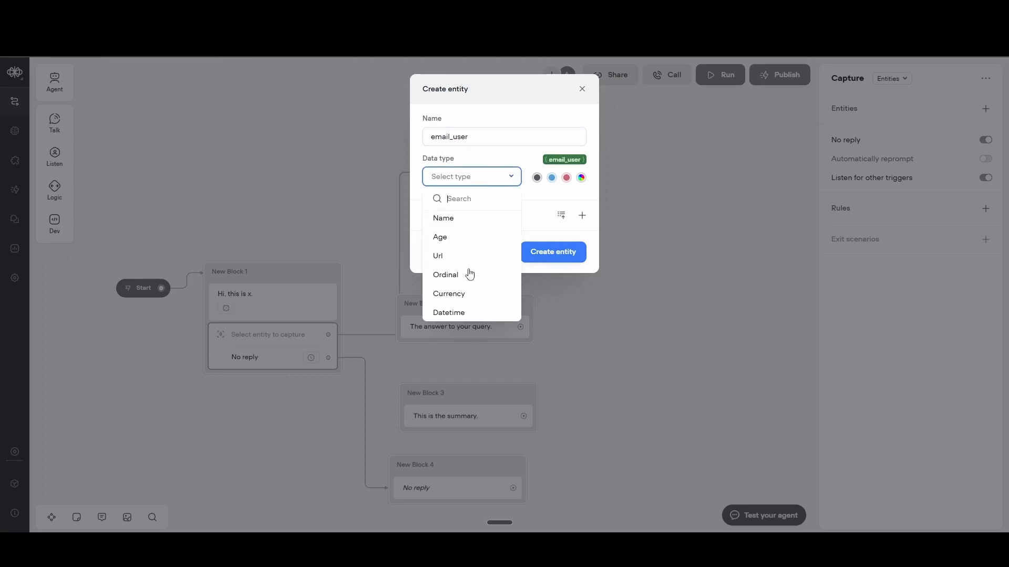
scroll(460, 262, up, 2)
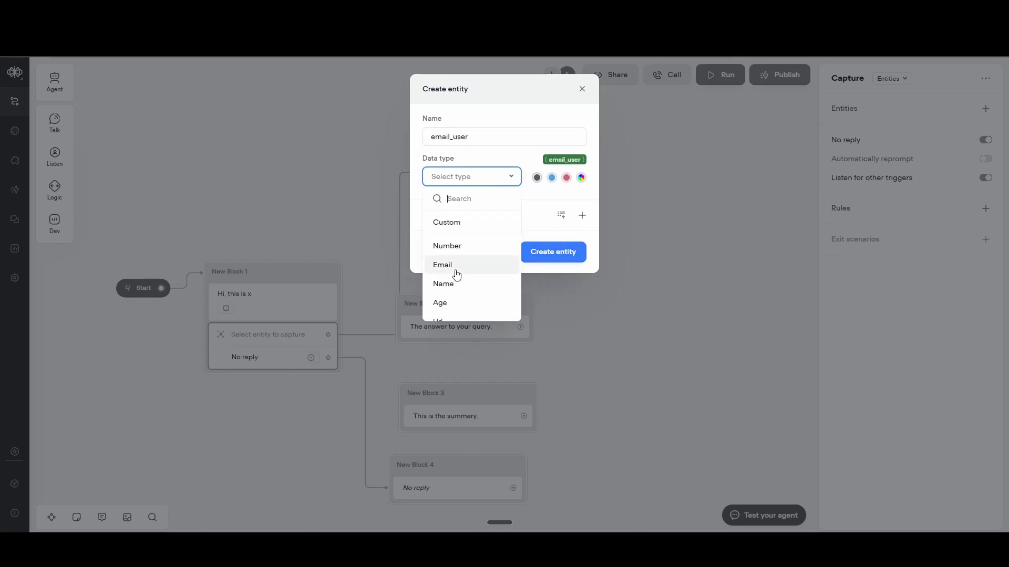
click(457, 266)
click(566, 252)
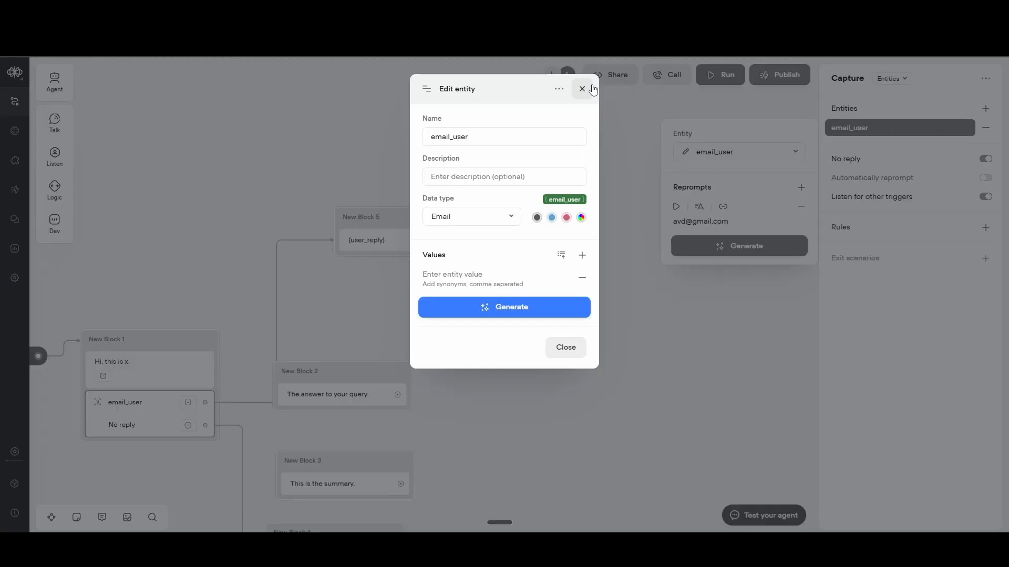
click(505, 308)
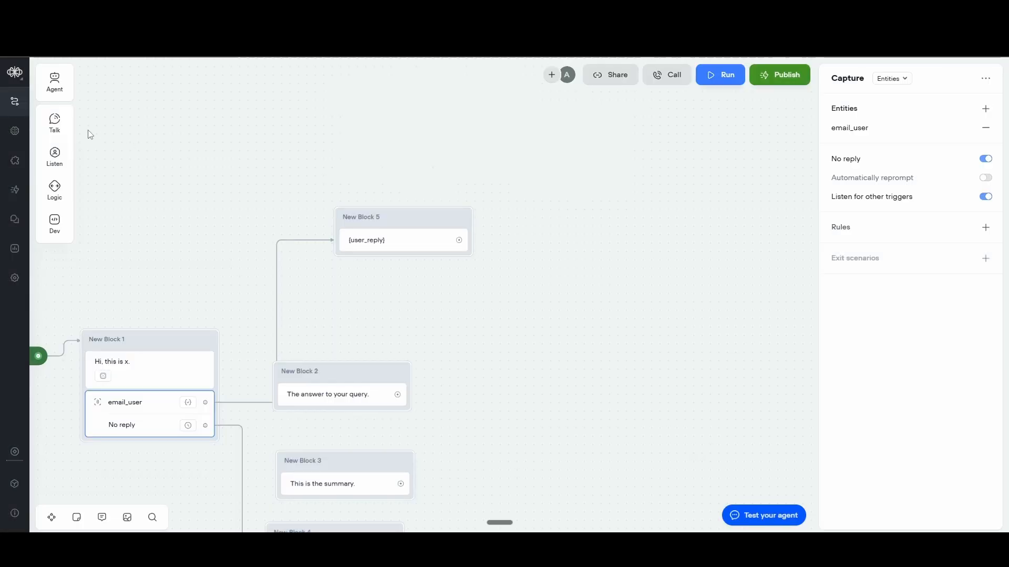
Step: Add an Image block above New Block 5 and set its image source to a link
mouse_move(55, 125)
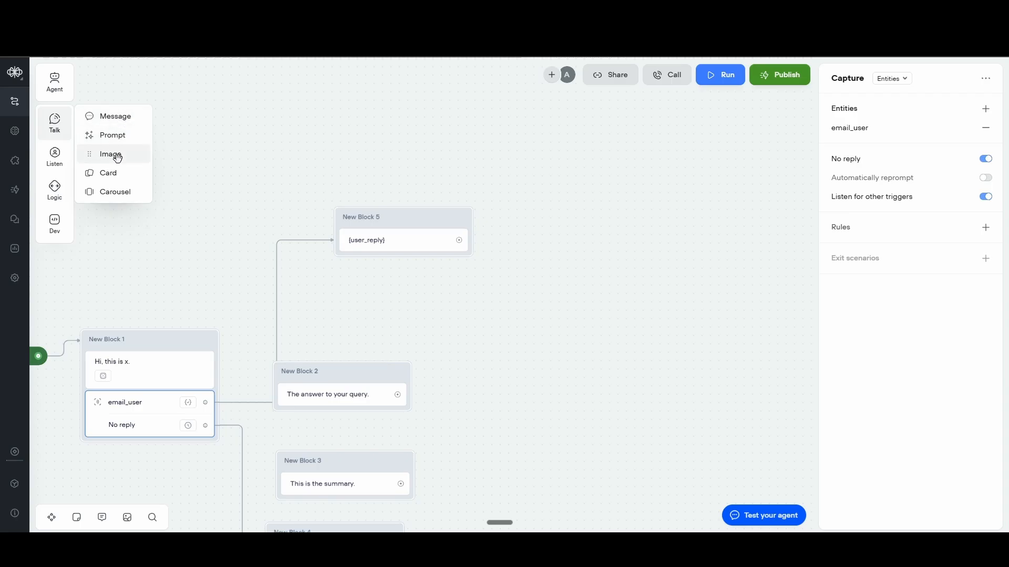
drag(155, 156, 333, 138)
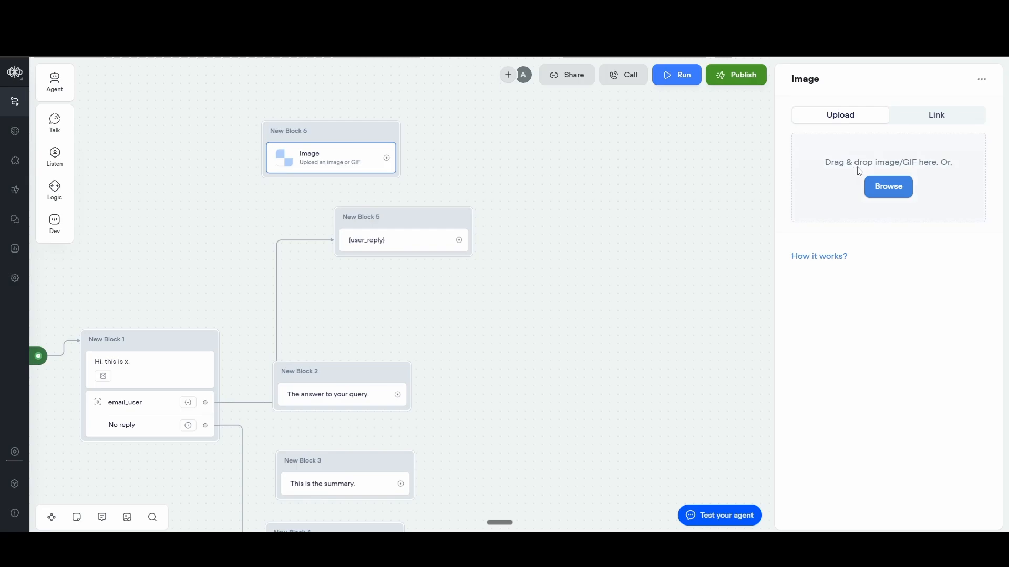
click(920, 115)
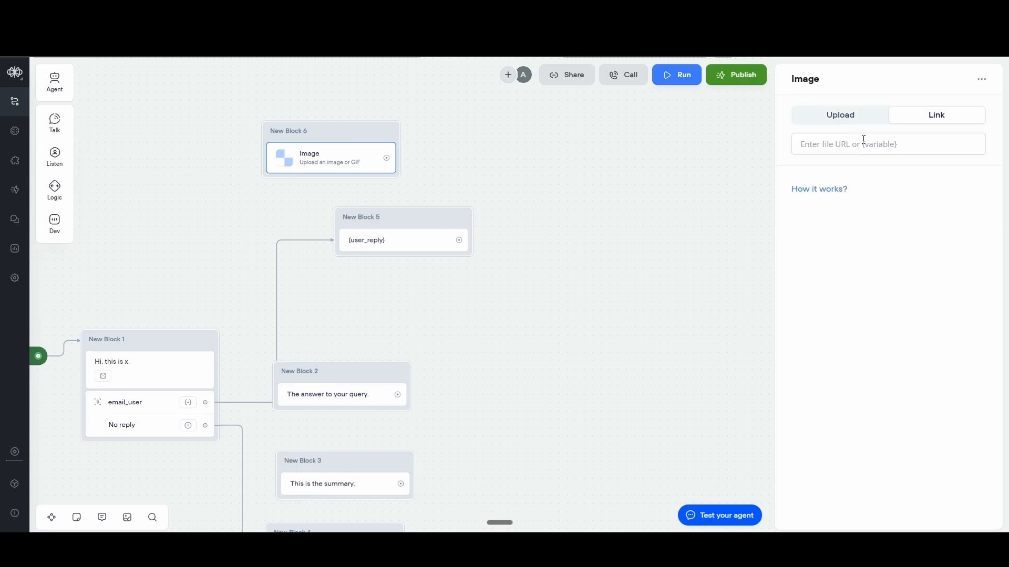
click(830, 148)
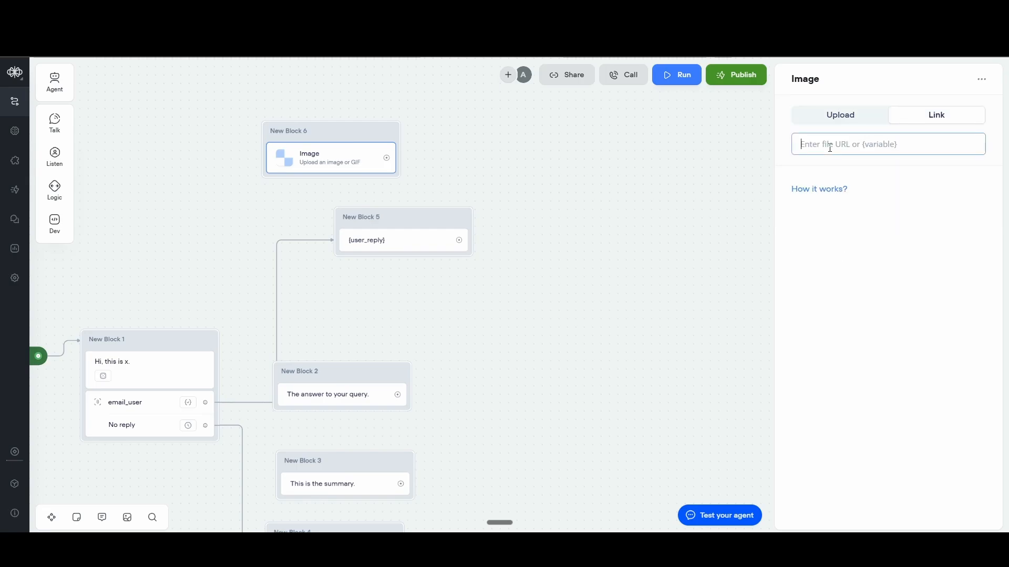
click(870, 150)
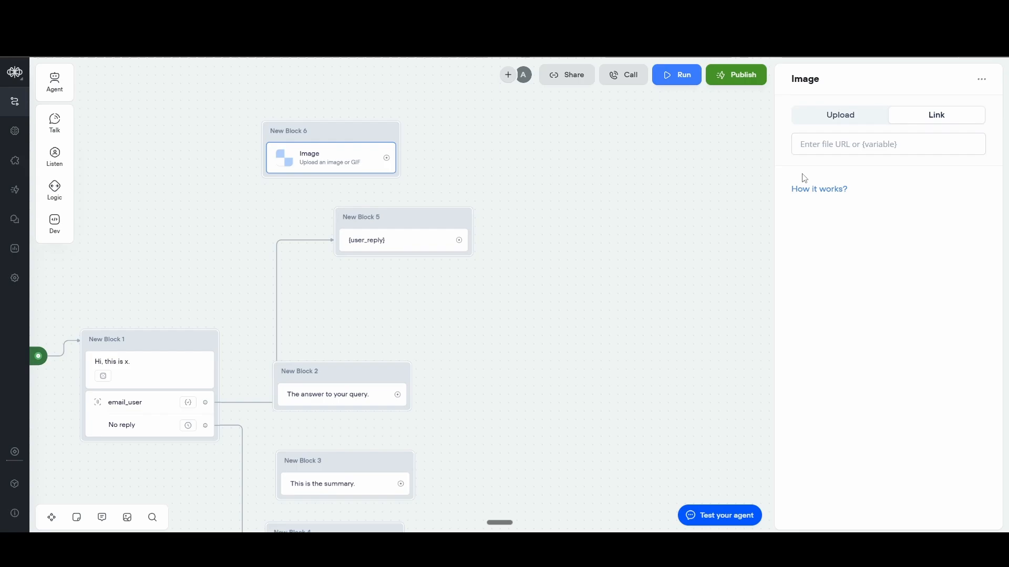
Step: Add a Card block above the Image block and set its image source to a link
mouse_move(55, 126)
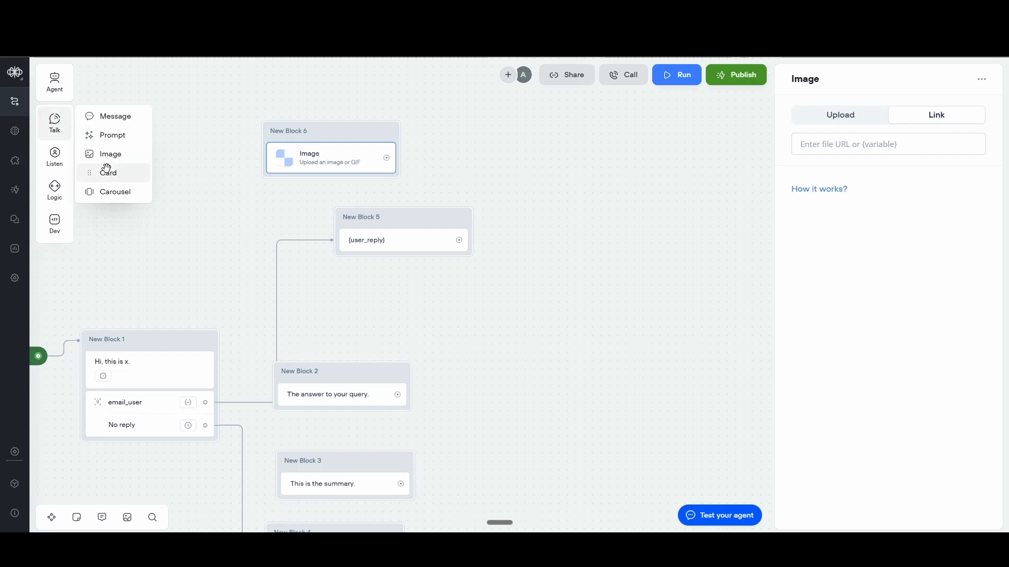
drag(107, 172, 218, 105)
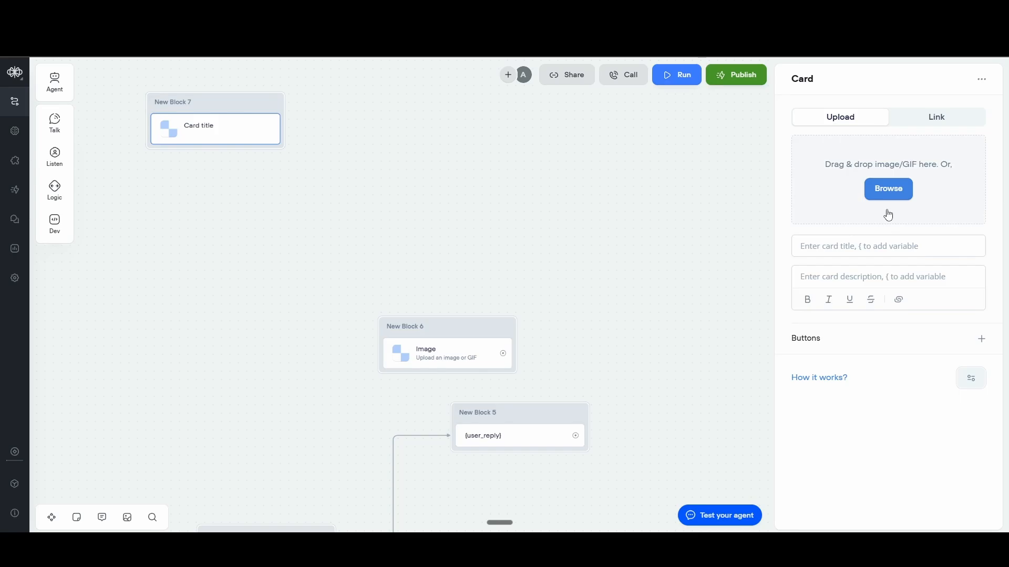
click(943, 118)
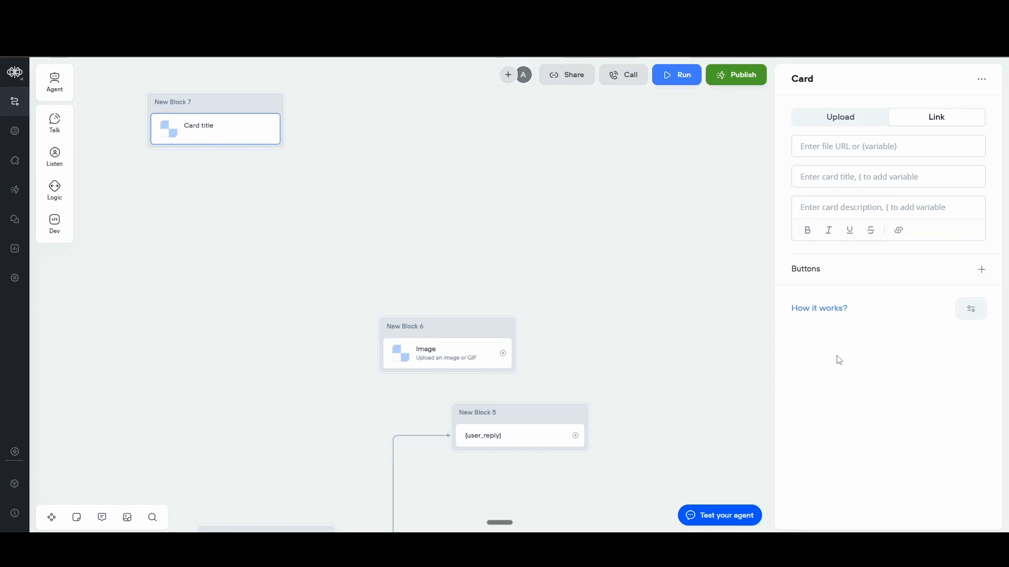
Step: Add a Carousel block between the Card and Image blocks and compare its settings with those of the Card
mouse_move(55, 123)
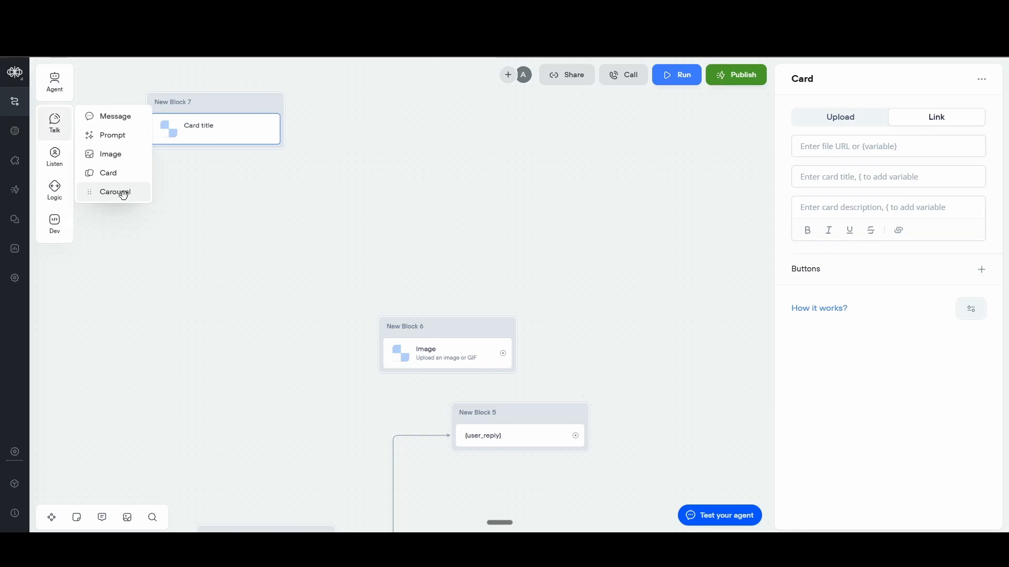
drag(119, 194, 369, 227)
mouse_move(59, 169)
mouse_move(54, 124)
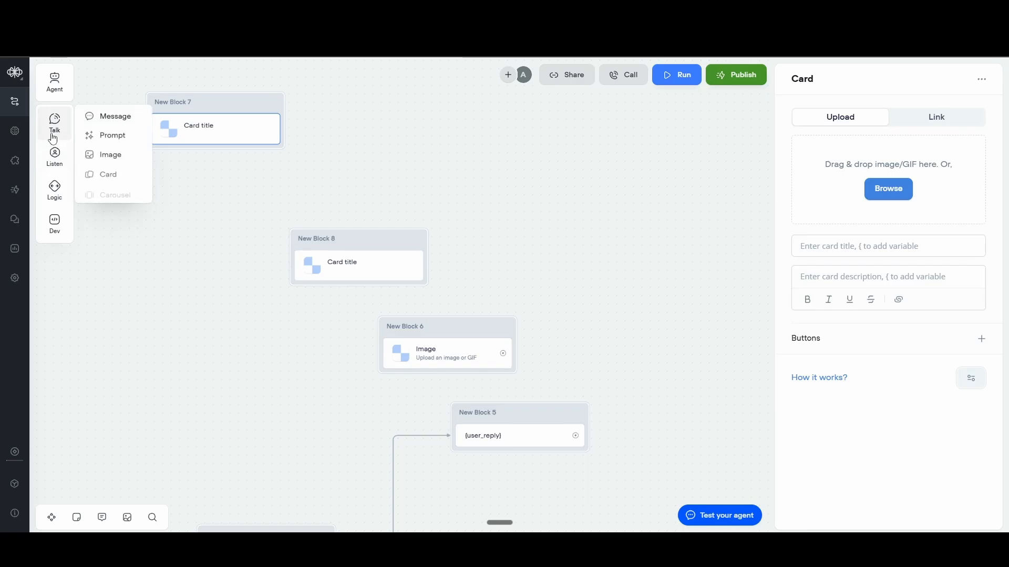
drag(121, 192, 220, 291)
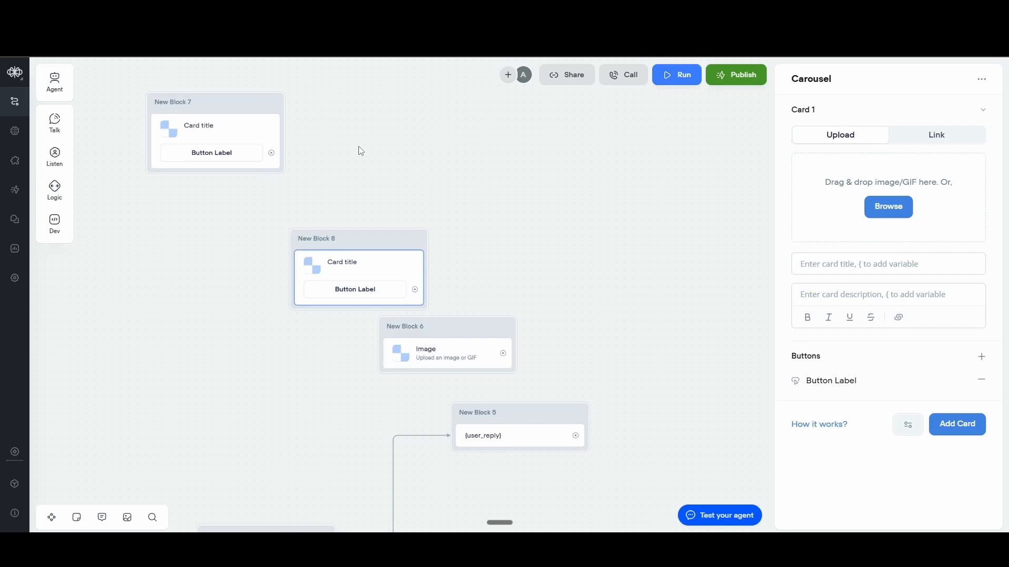
click(205, 128)
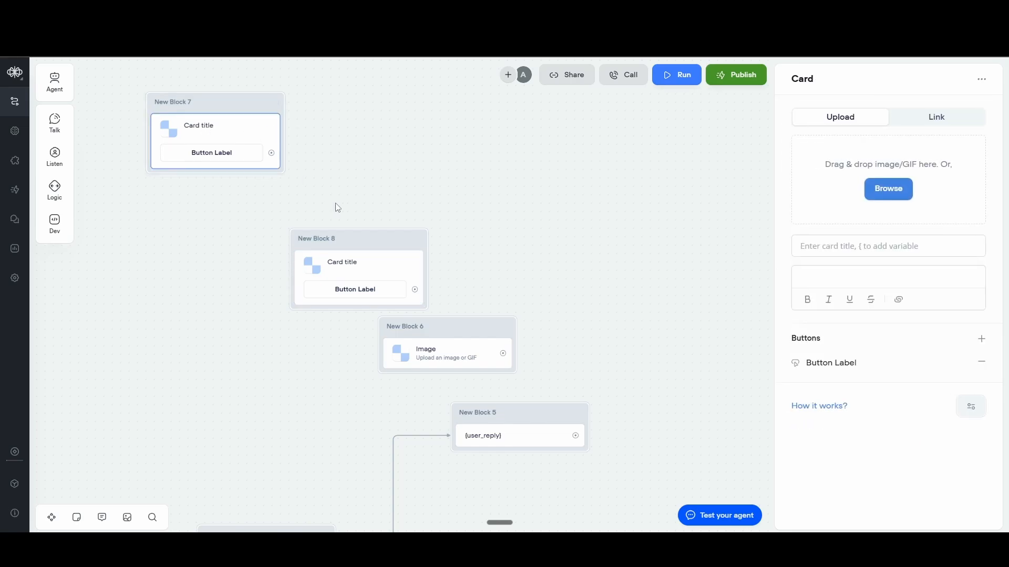
click(395, 270)
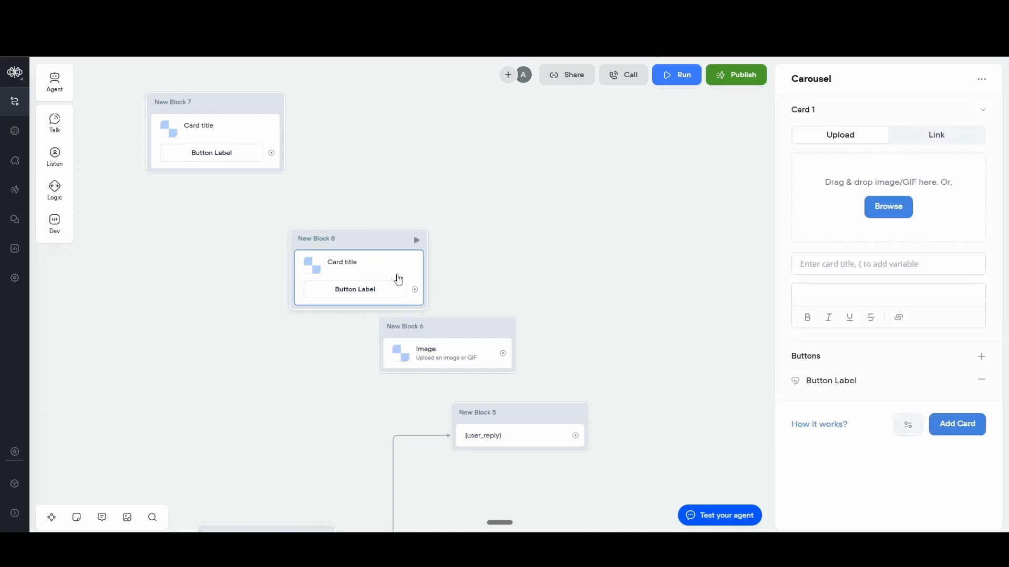
Step: Add a second button to the card in New Block 7 and open the action choices for that button
click(232, 166)
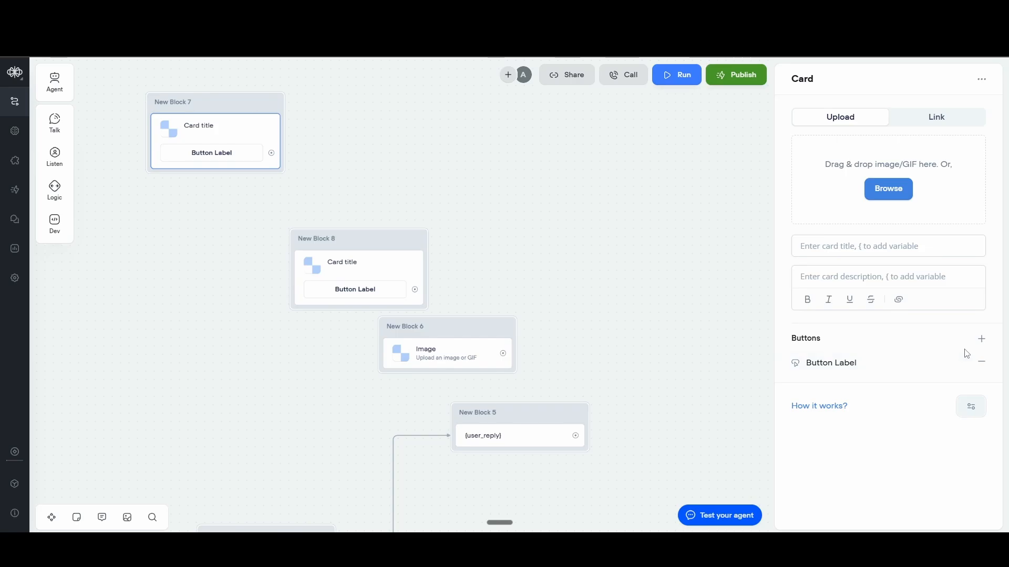
click(982, 339)
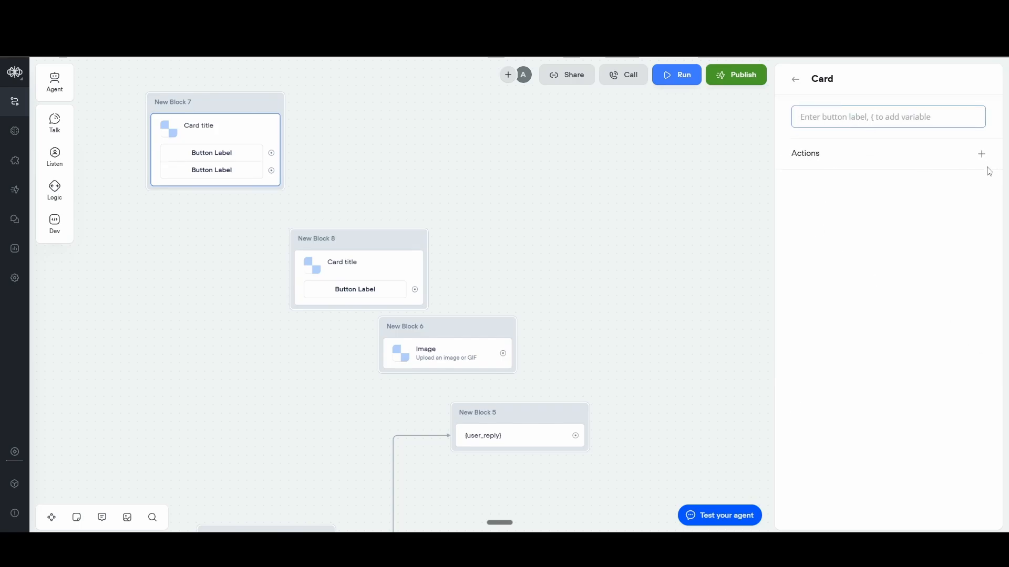
mouse_move(988, 158)
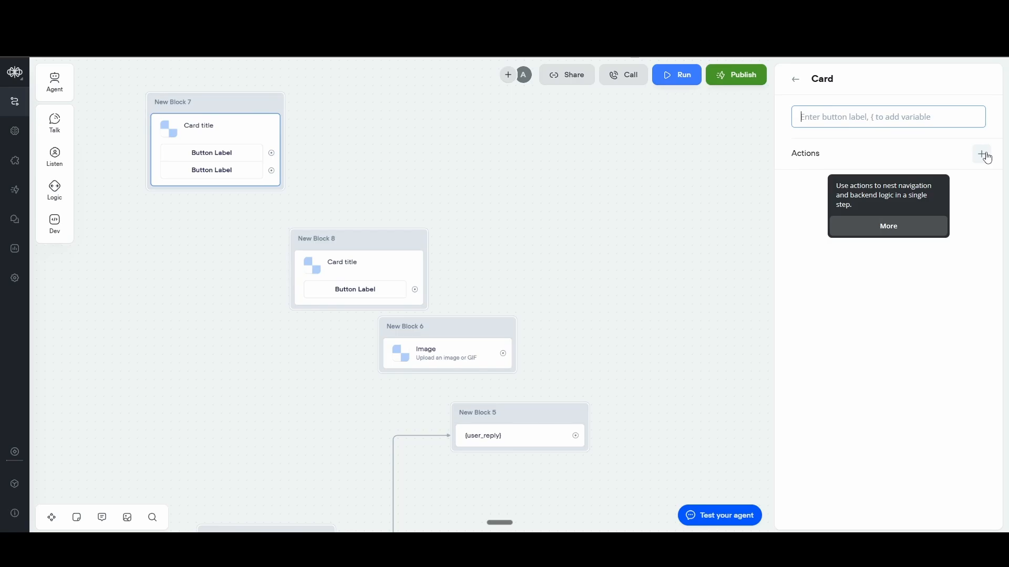
click(988, 157)
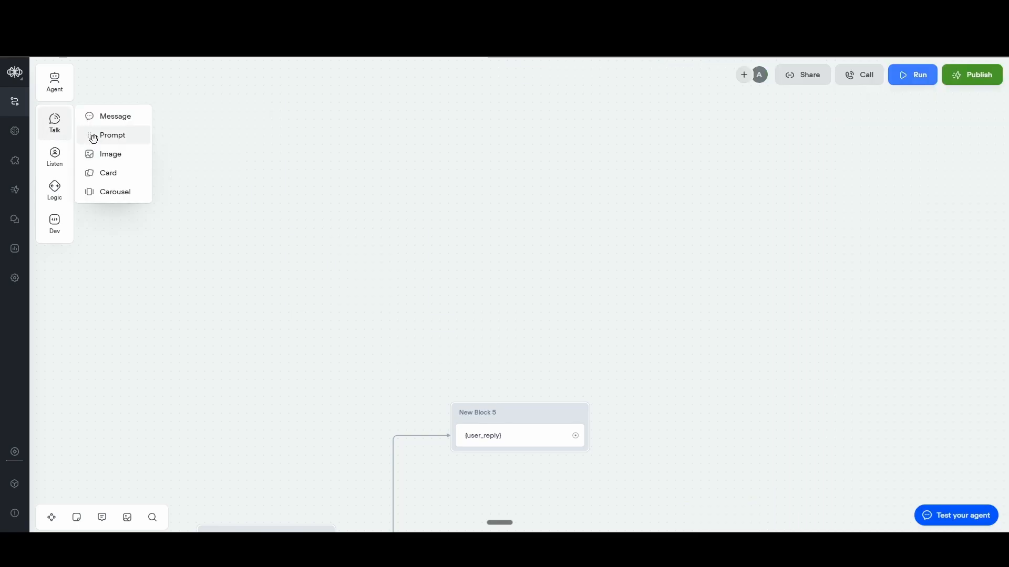
Step: Add a Prompt block and place it above and to the right of New Block 5
click(94, 138)
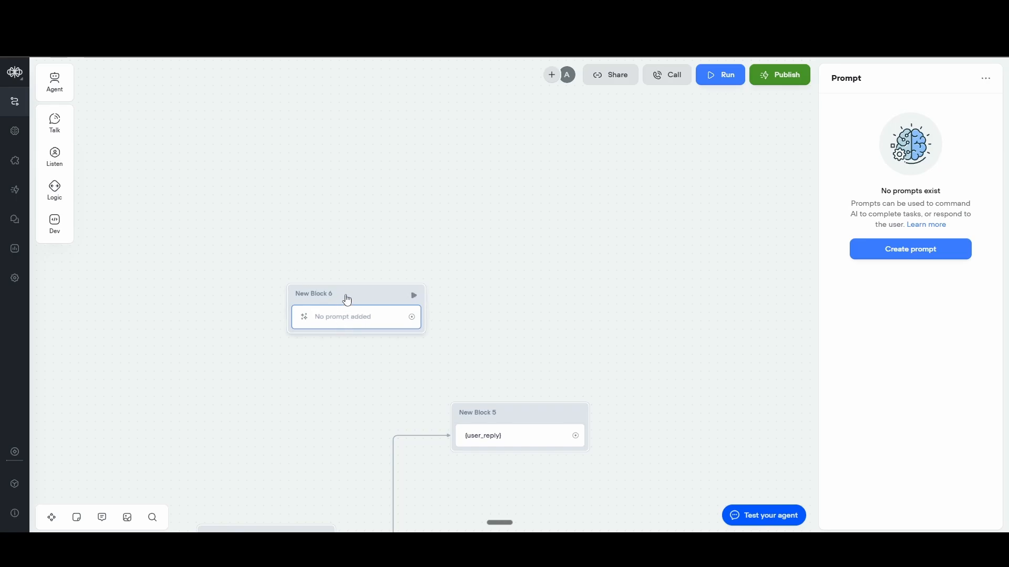
drag(344, 295, 676, 350)
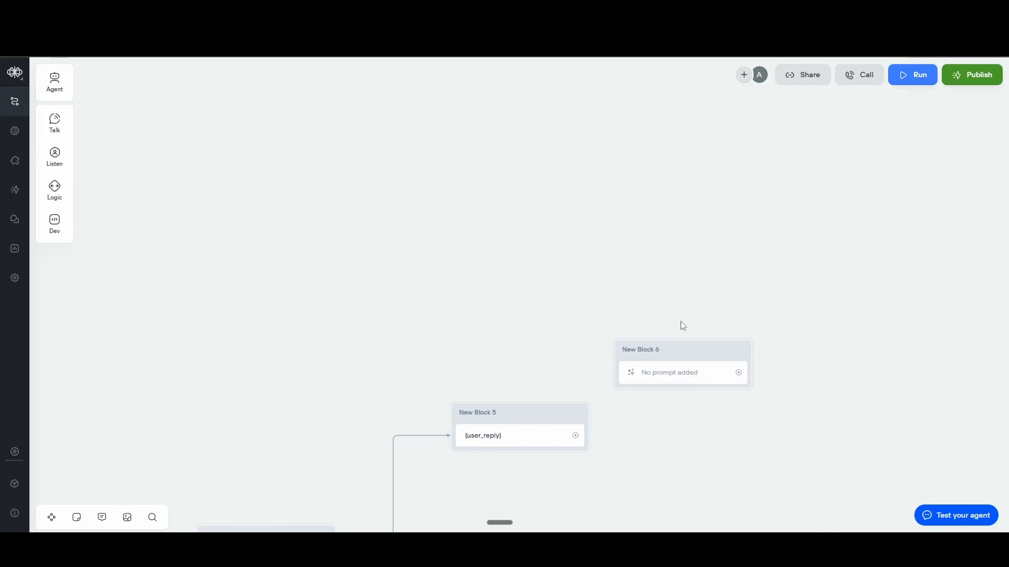
drag(606, 273, 448, 57)
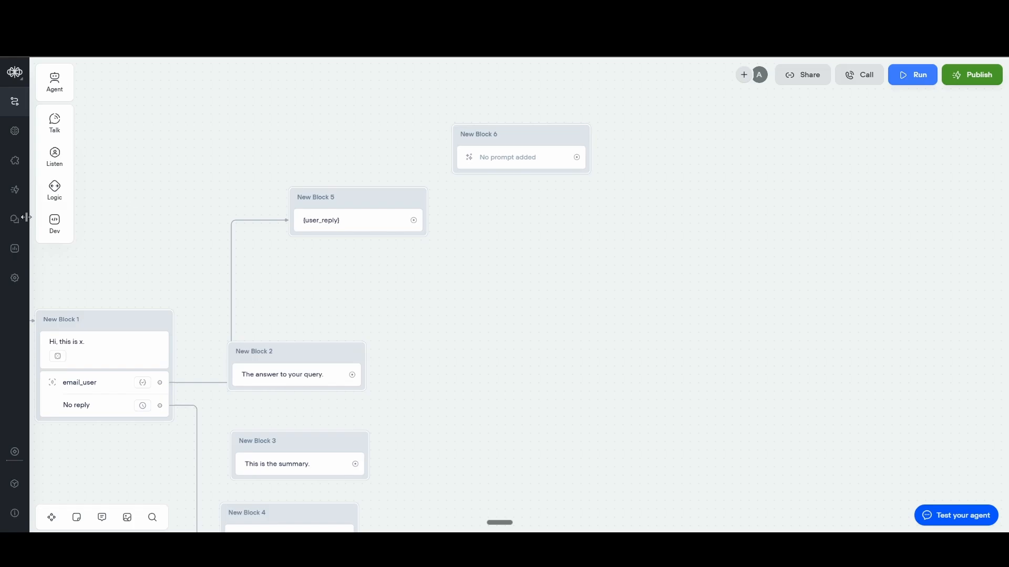
Step: Connect the summary path of New Block 1 to a new KB search block below New Block 2
mouse_move(52, 231)
drag(361, 407, 443, 441)
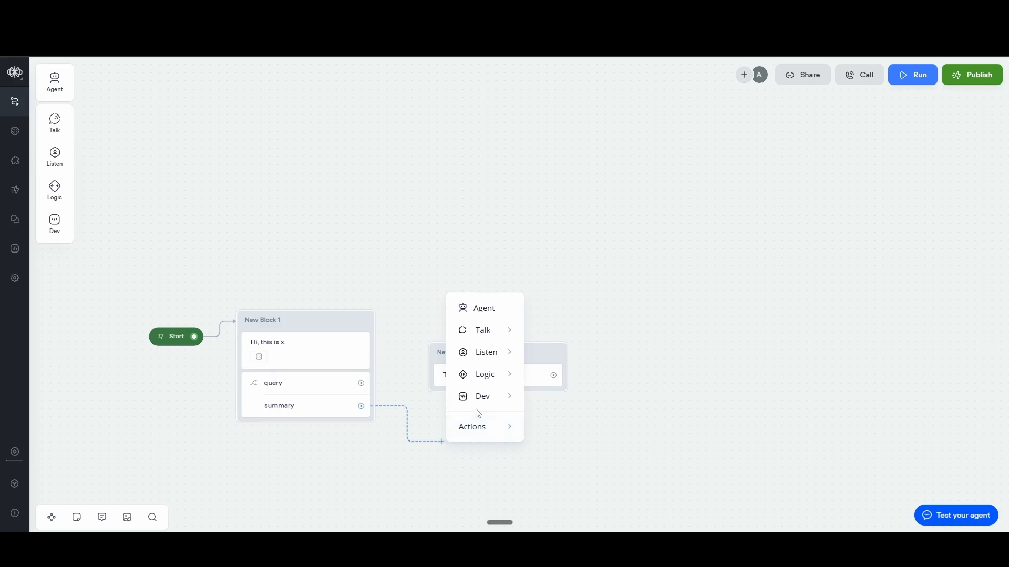
mouse_move(484, 433)
mouse_move(483, 396)
click(563, 350)
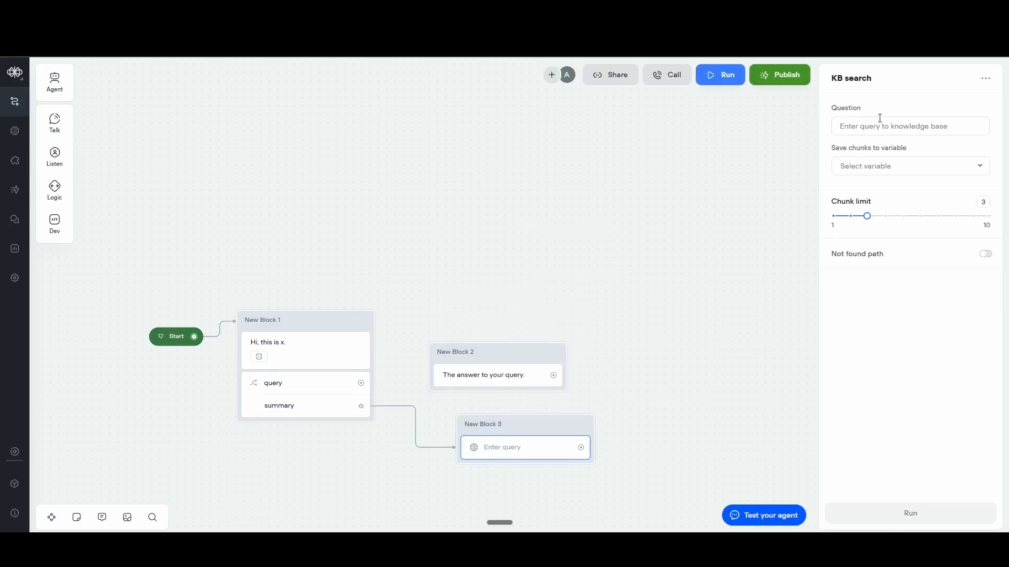
Step: Set the KB search question in New Block 3 to "Give the summary about the company."
click(877, 123)
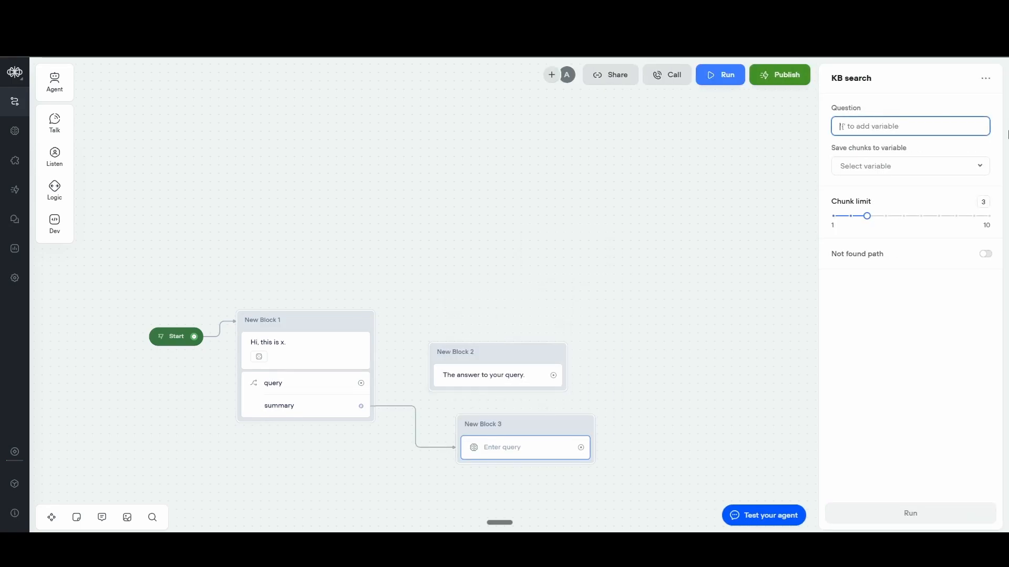
text(Give )
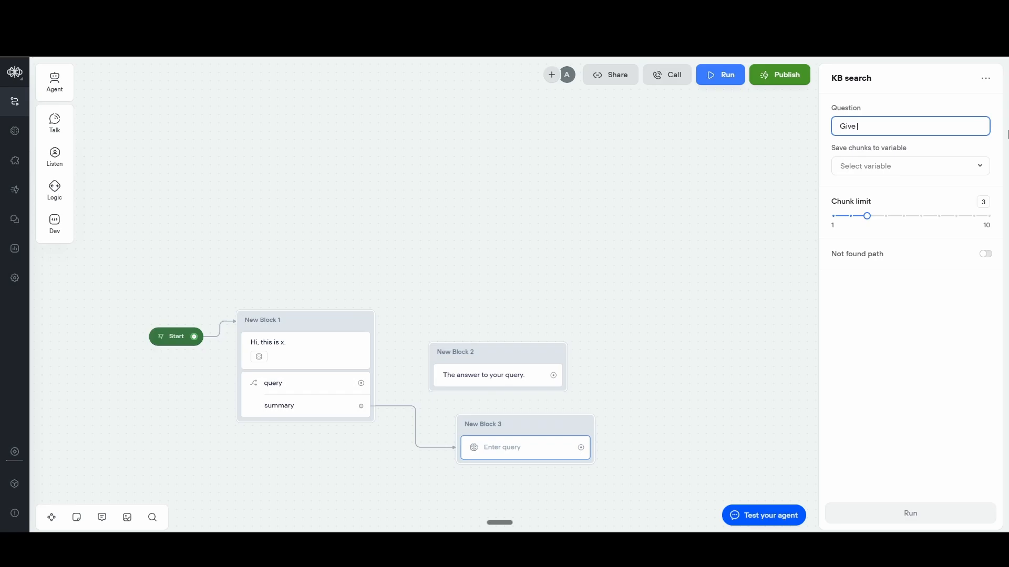
text(the summary about th)
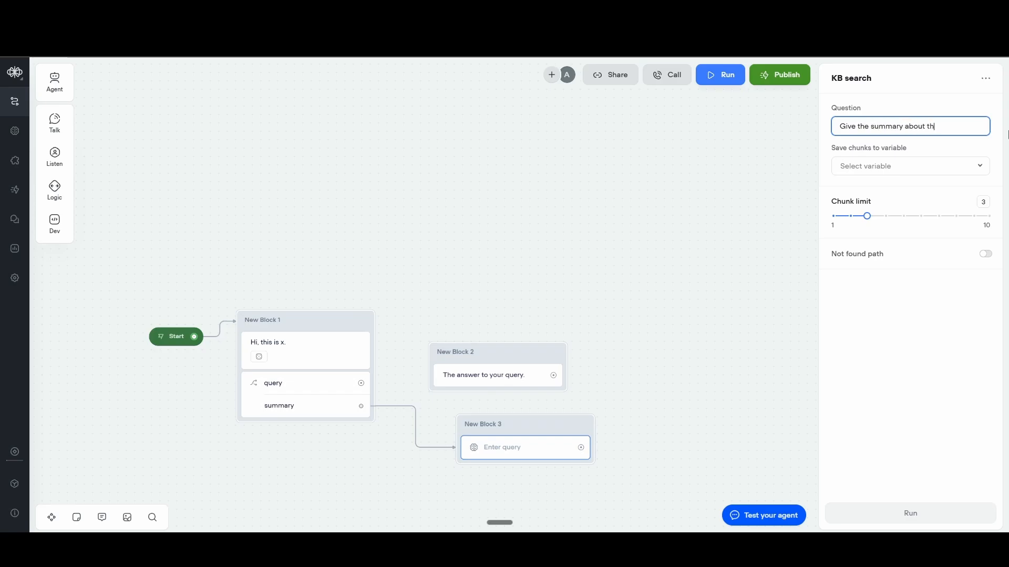
text(e company.)
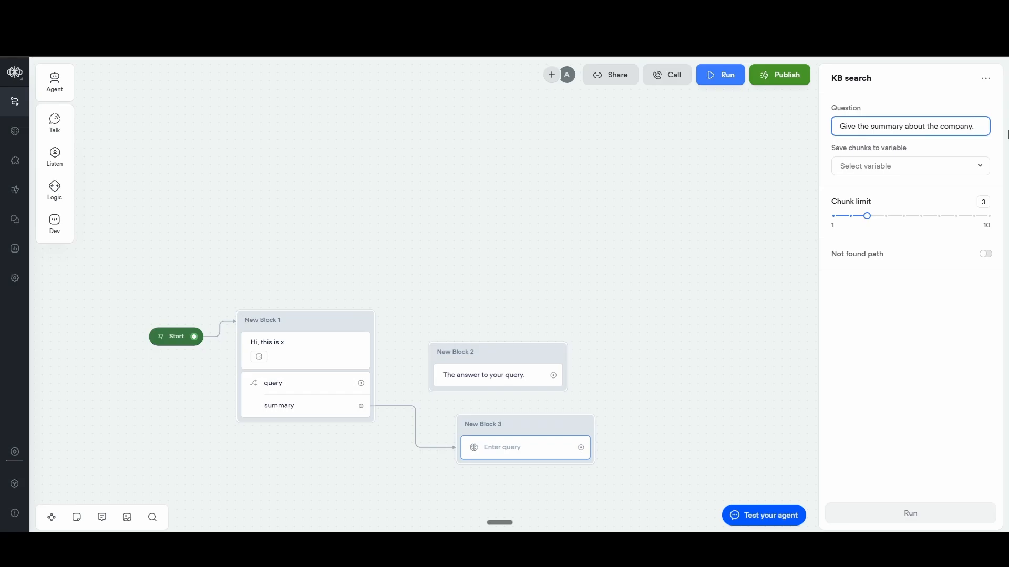
Step: Create the variable summary_user for saving the KB search chunks and set the chunk limit to 6
click(889, 166)
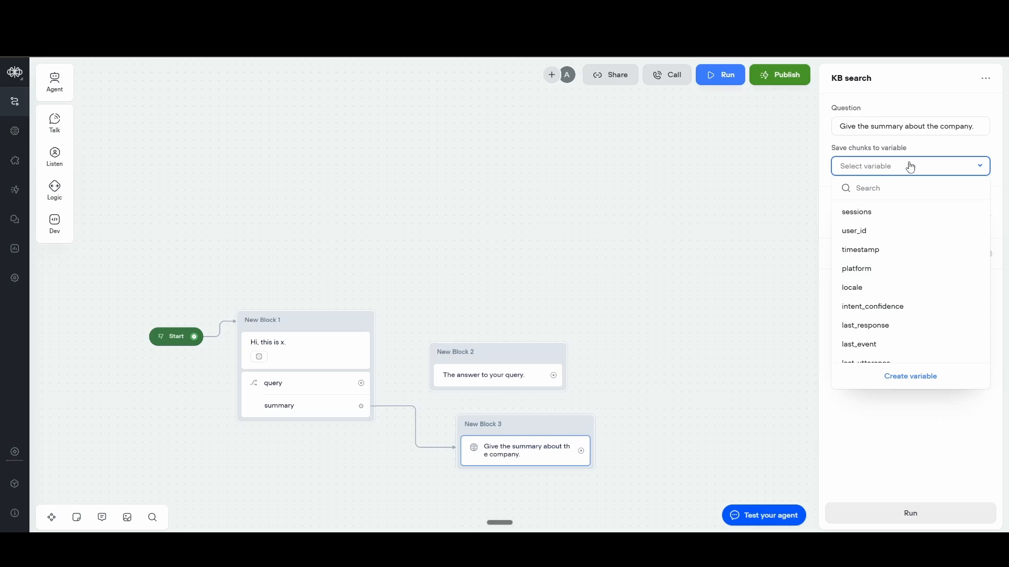
click(916, 379)
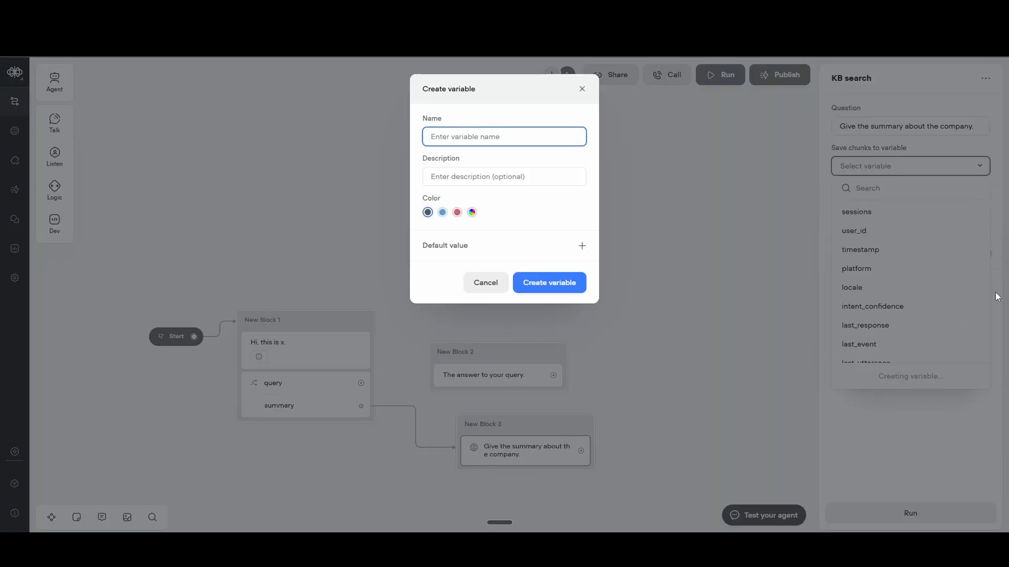
text(summary_user)
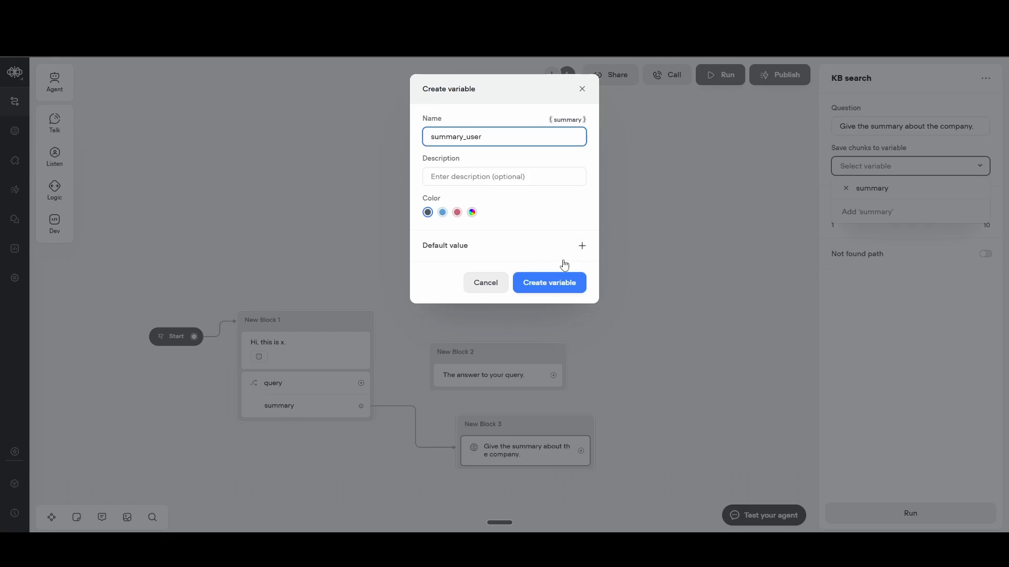
click(554, 278)
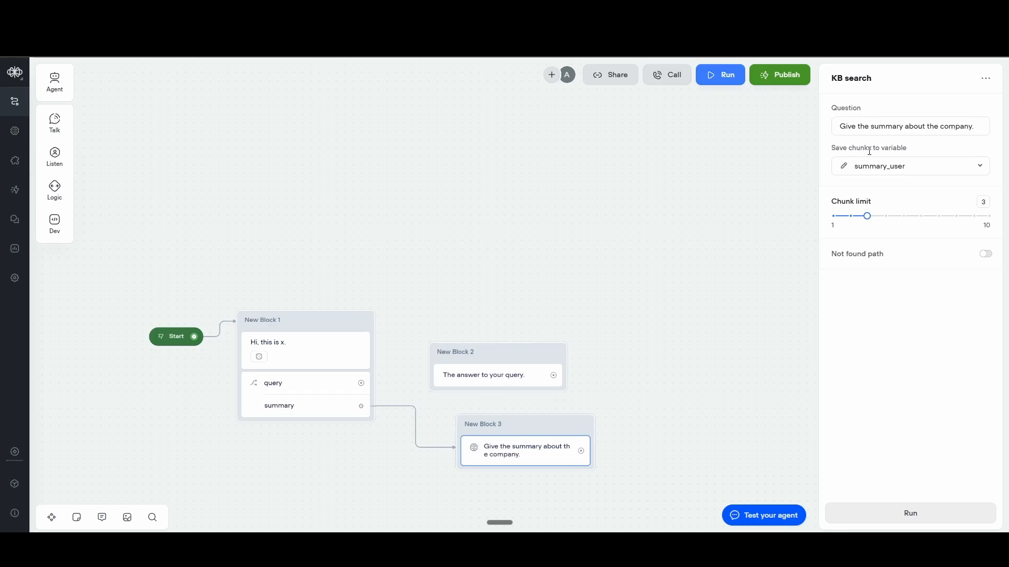
drag(866, 216, 920, 216)
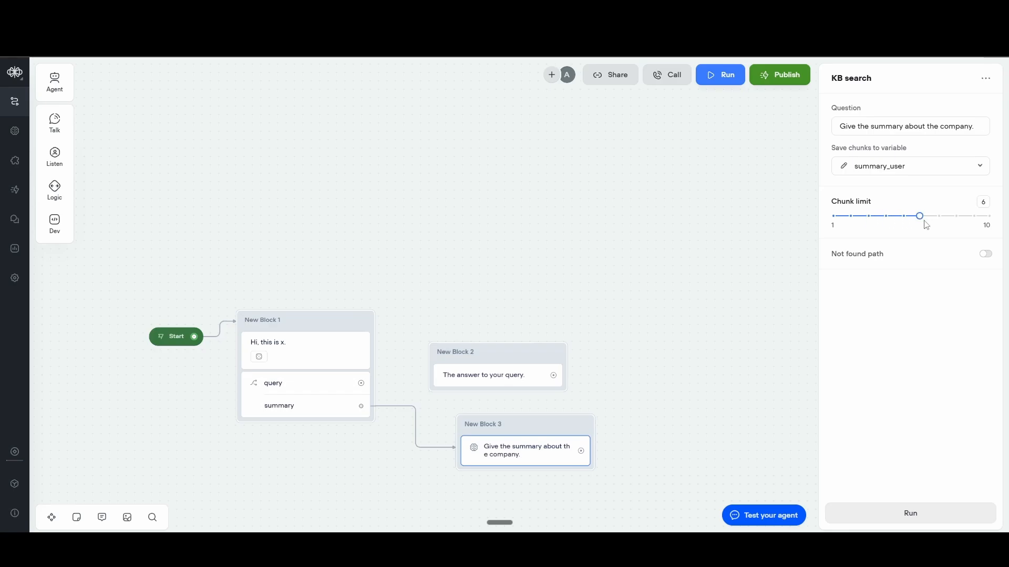
click(668, 437)
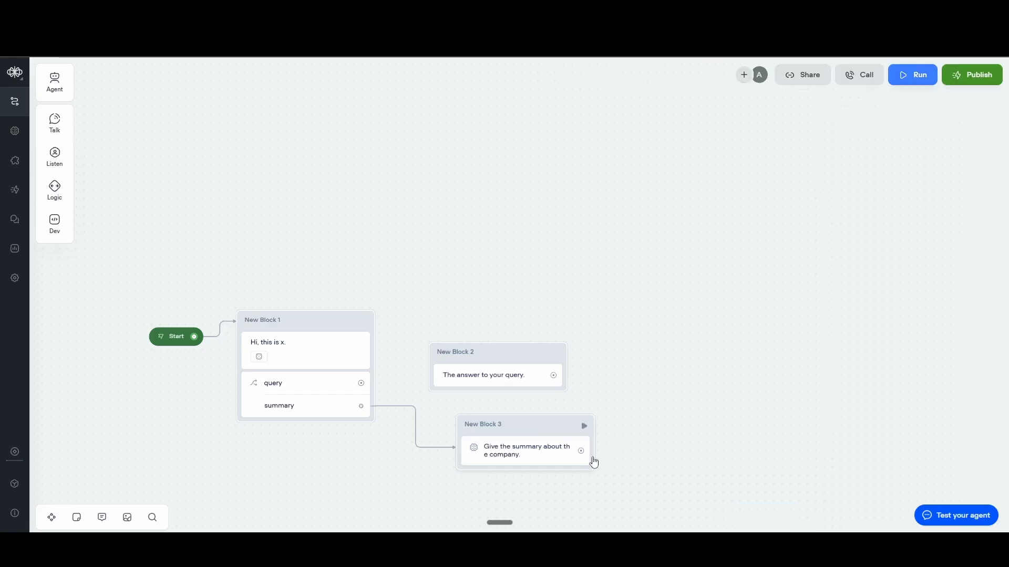
Step: Connect the output of New Block 3 to a new Prompt block to its right
drag(581, 451, 644, 450)
mouse_move(697, 349)
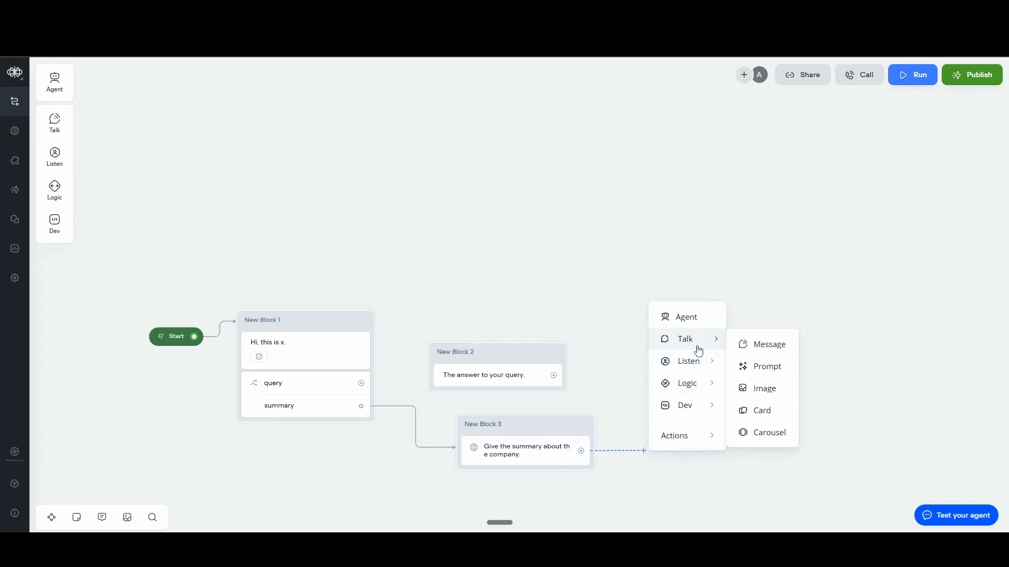
click(766, 367)
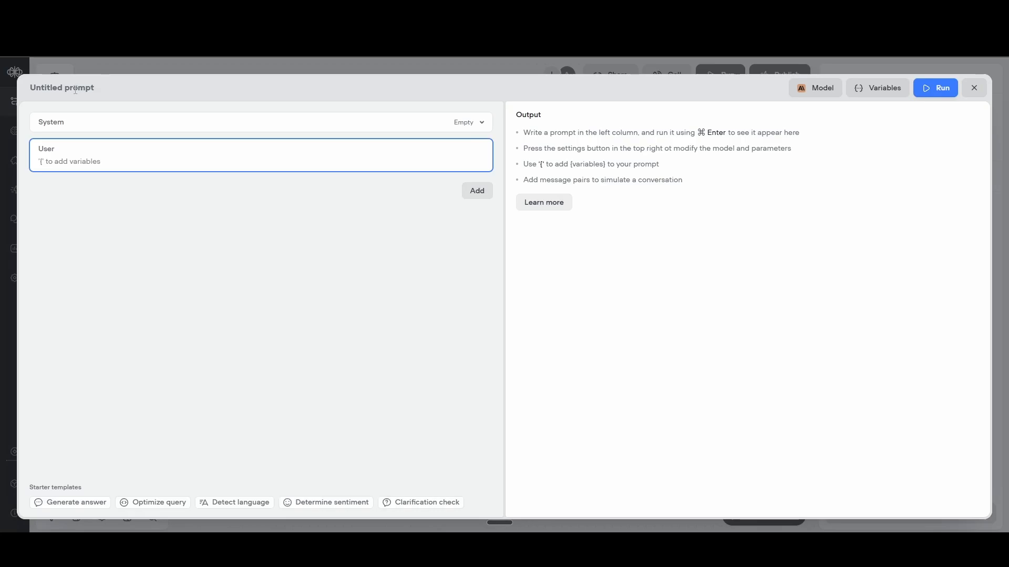
Step: Name the prompt Summary_Agent, with system instructions to structure {summary_user} and the user message "Give the summary of the acme solutions company."
click(76, 90)
text(Summary_Agent)
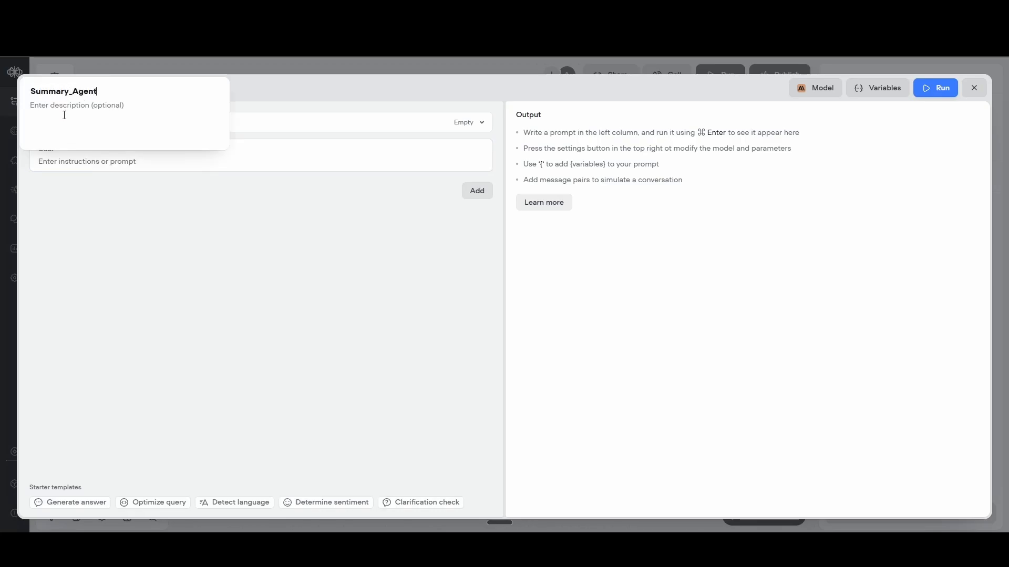
click(126, 194)
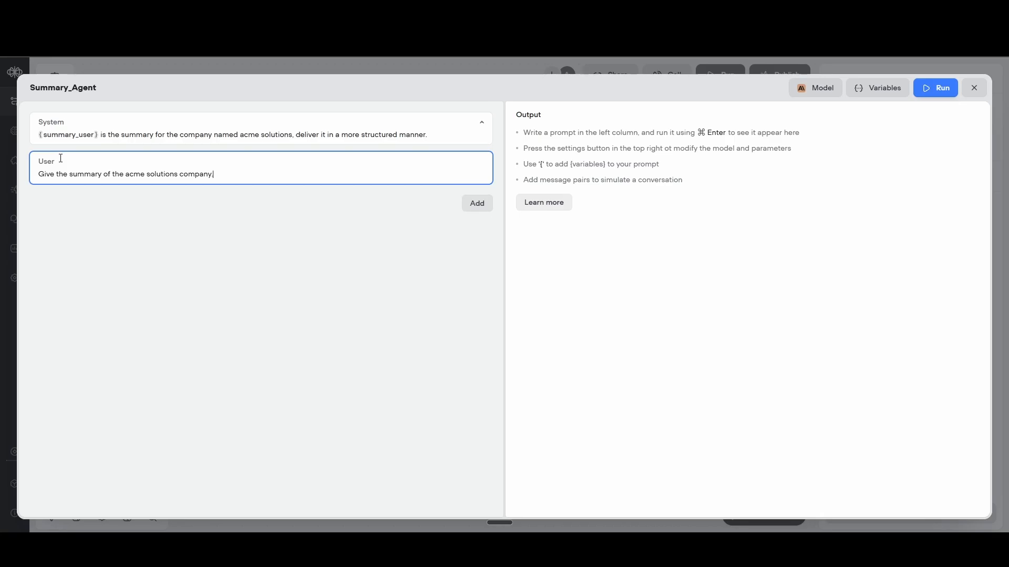
key(Escape)
Step: Run the agent in the test chat and send the message "Give me the summary"
click(709, 74)
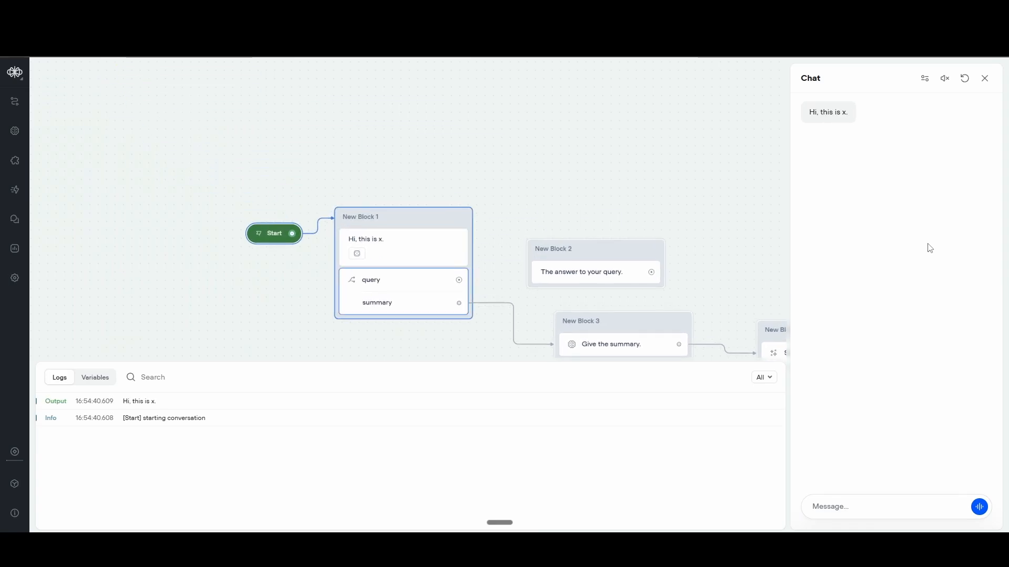
click(858, 500)
text(Give me the summar)
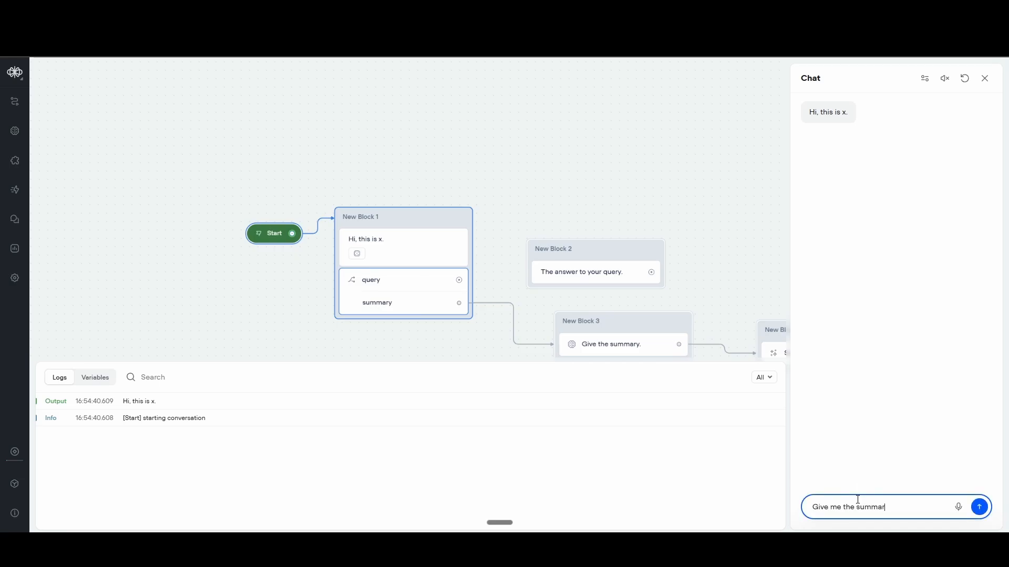
text(y)
key(Return)
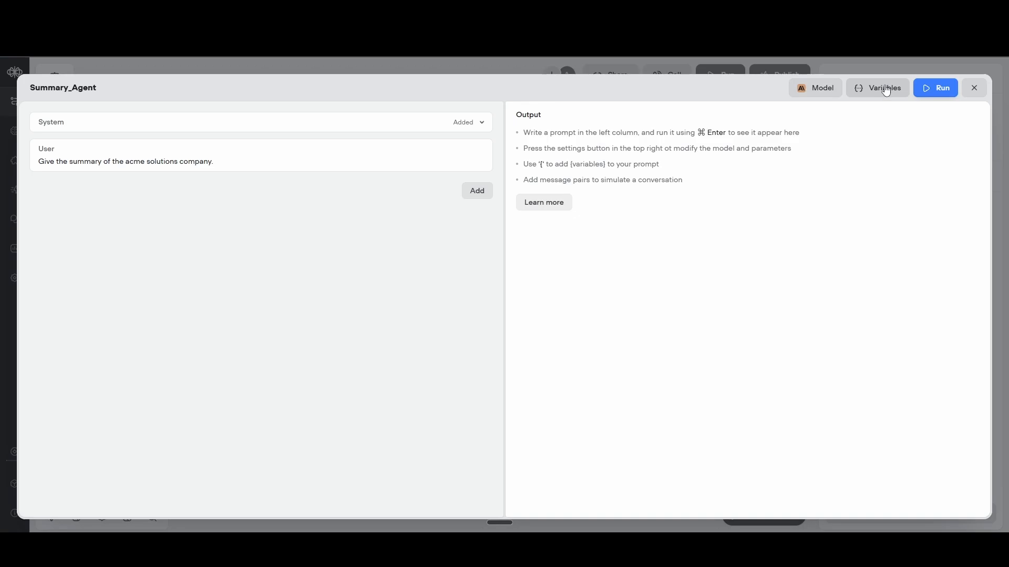
Step: Examine the prompt's variables and its settings for AI model, temperature and max tokens, including the available models
click(887, 90)
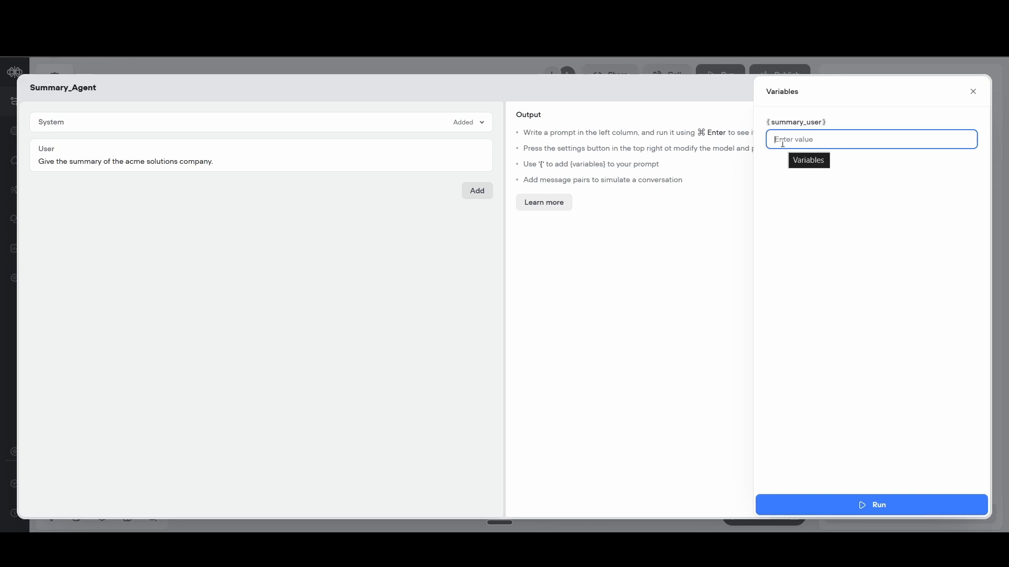
click(719, 180)
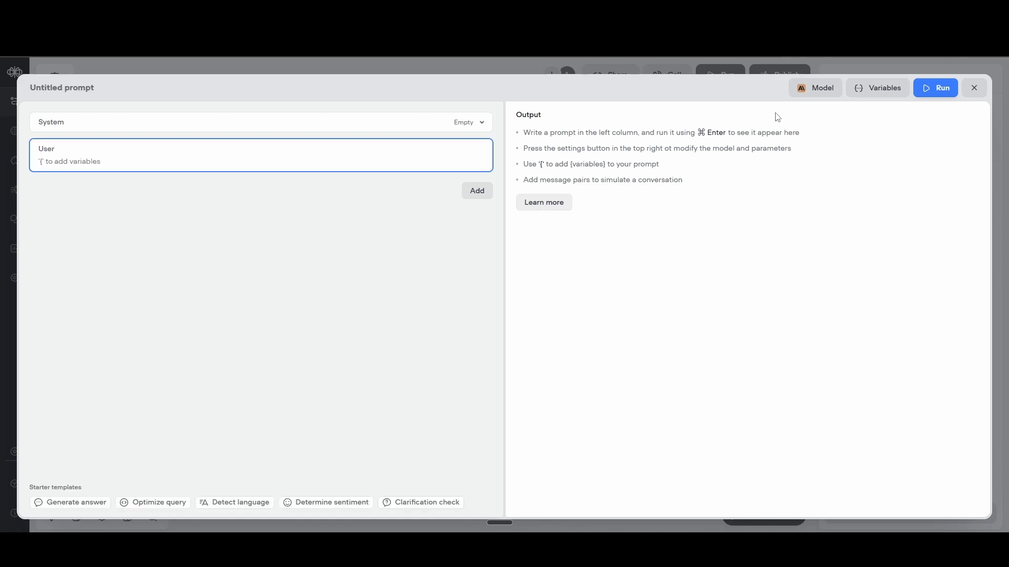
click(816, 88)
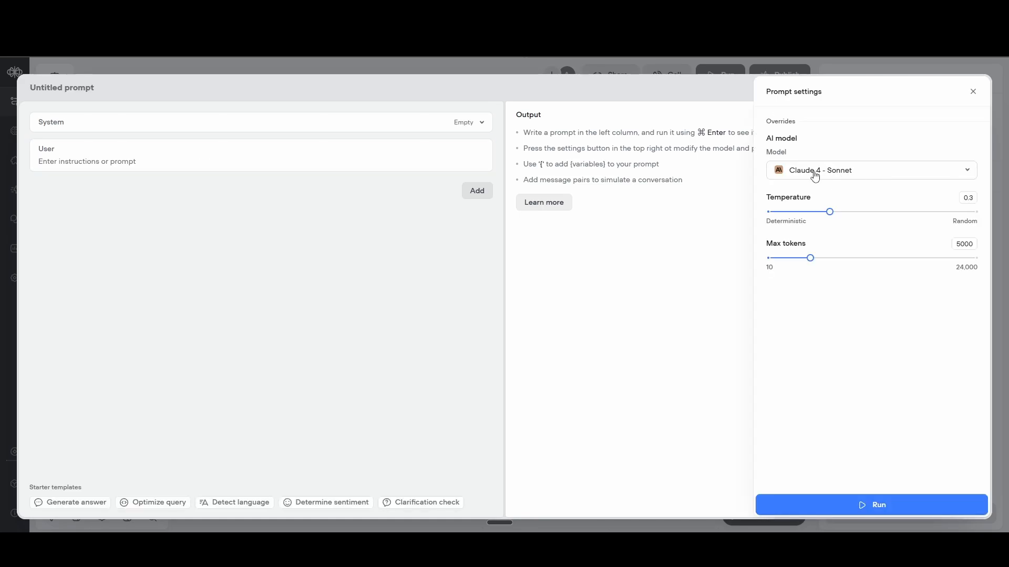
click(858, 179)
scroll(845, 258, down, 10)
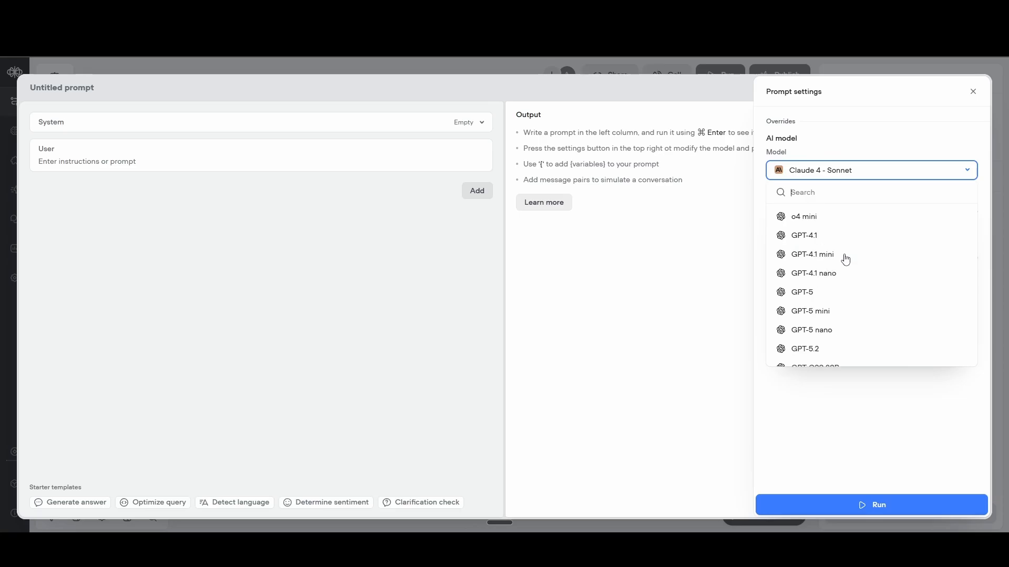
scroll(852, 283, up, 10)
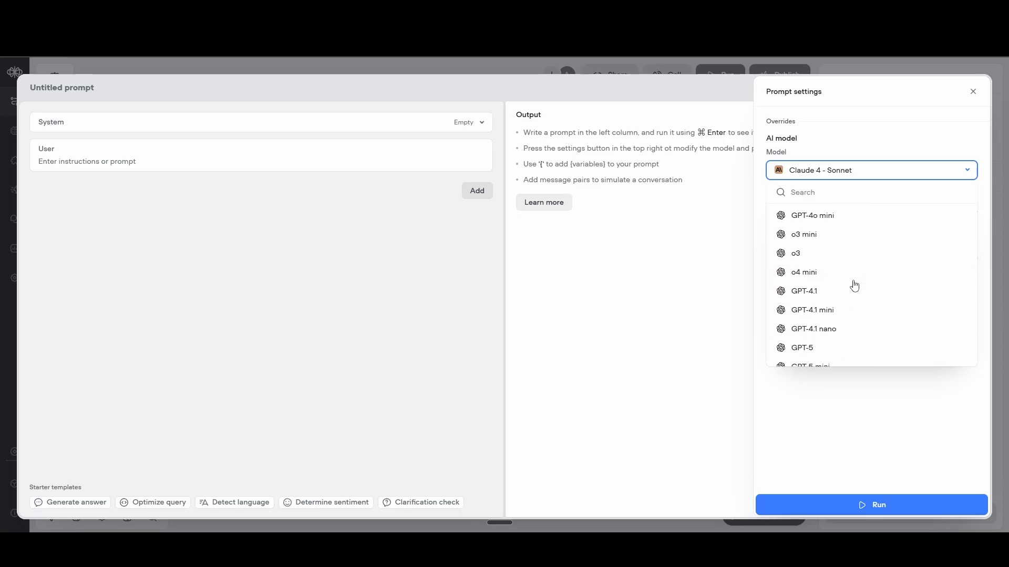
click(826, 181)
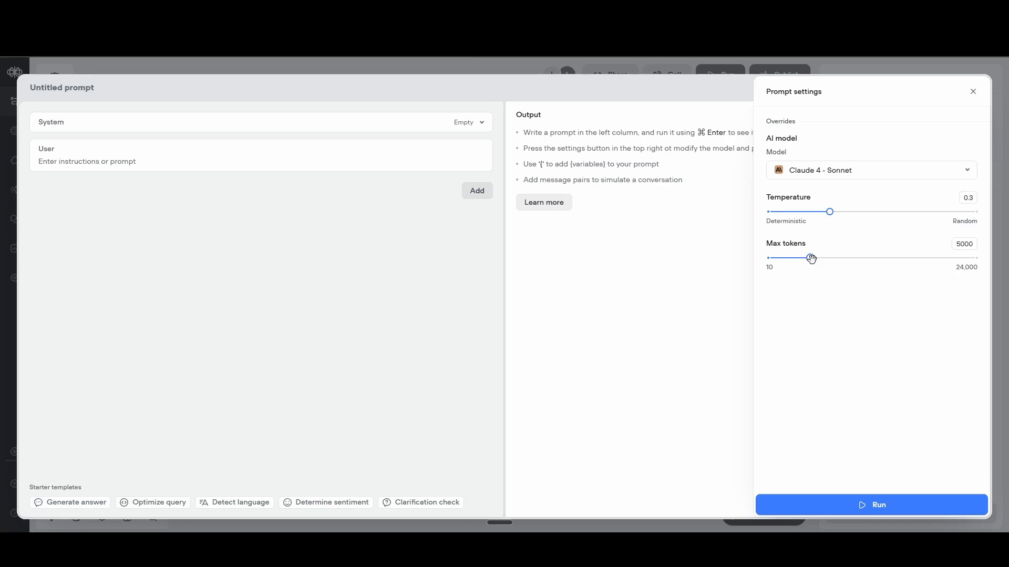
key(Escape)
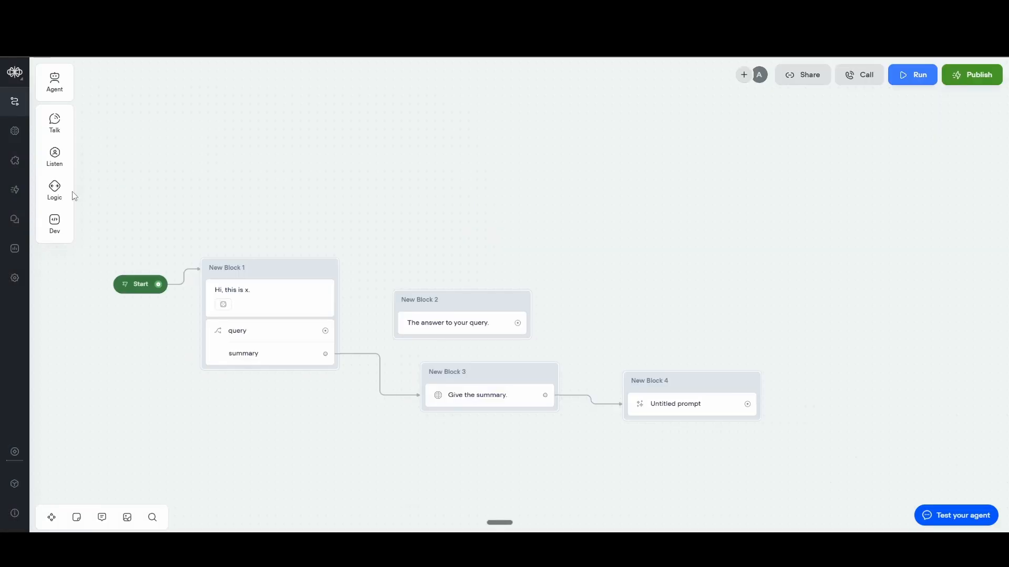
Step: Add a Condition block above New Block 1 with Business logic as its condition type
mouse_move(55, 192)
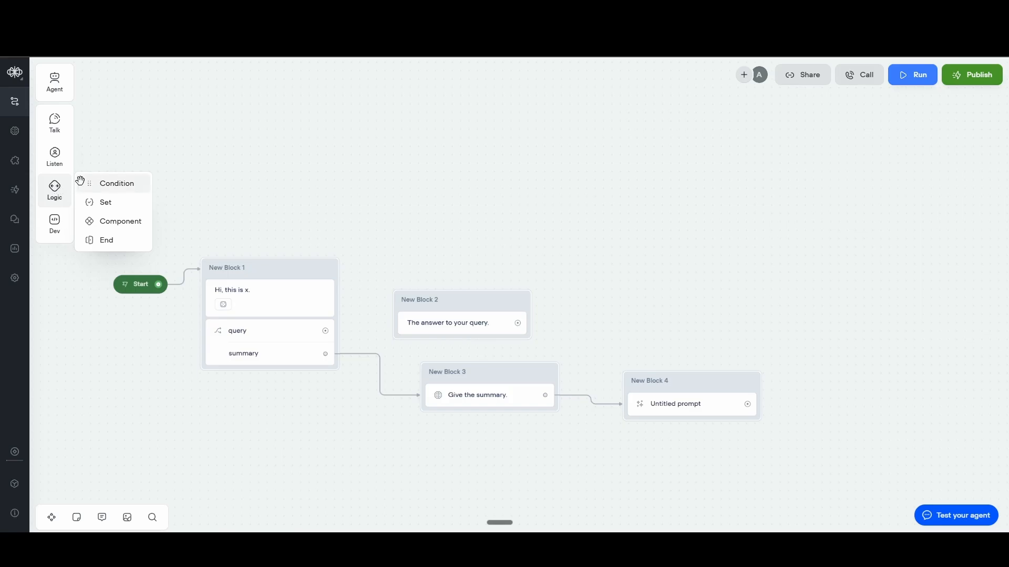
drag(101, 184, 279, 173)
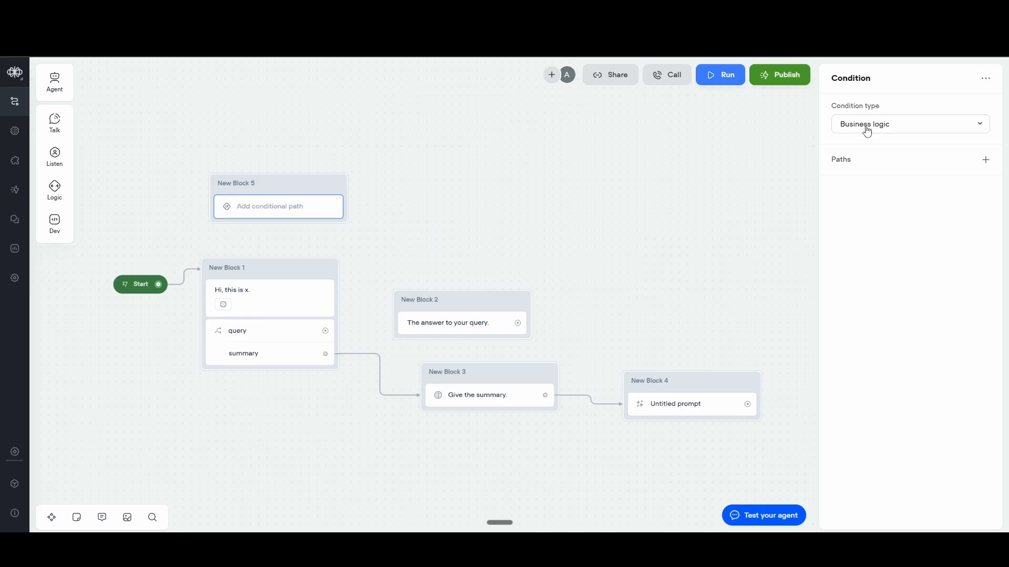
click(867, 130)
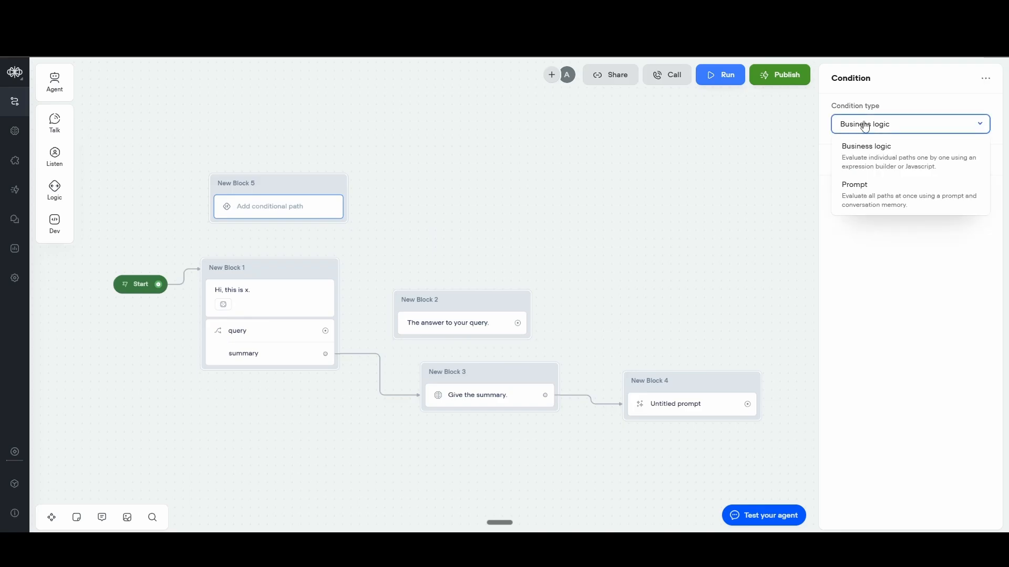
click(896, 153)
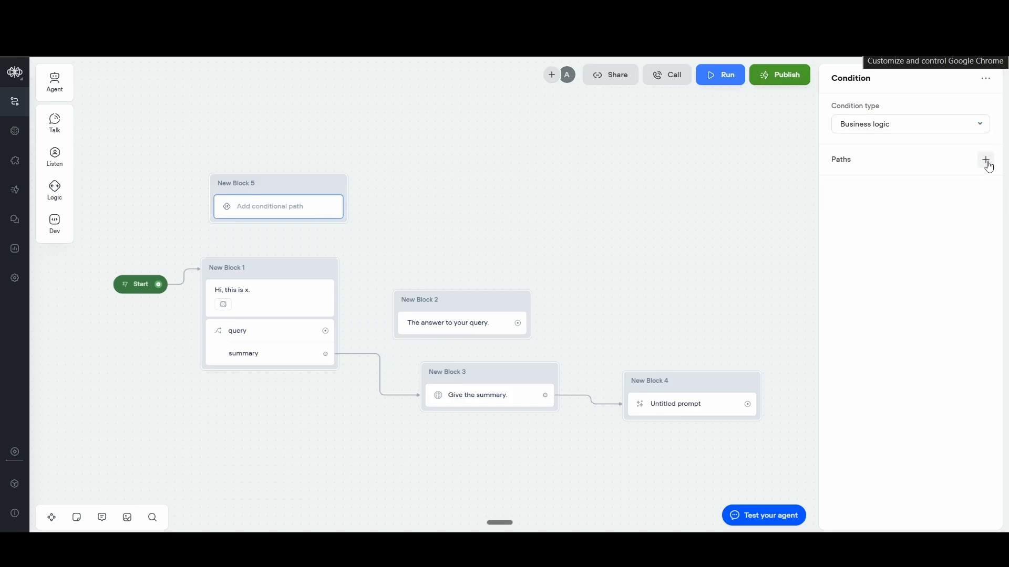
Step: Add a Condition builder path to New Block 5 that evaluates the last_utterance variable
click(986, 160)
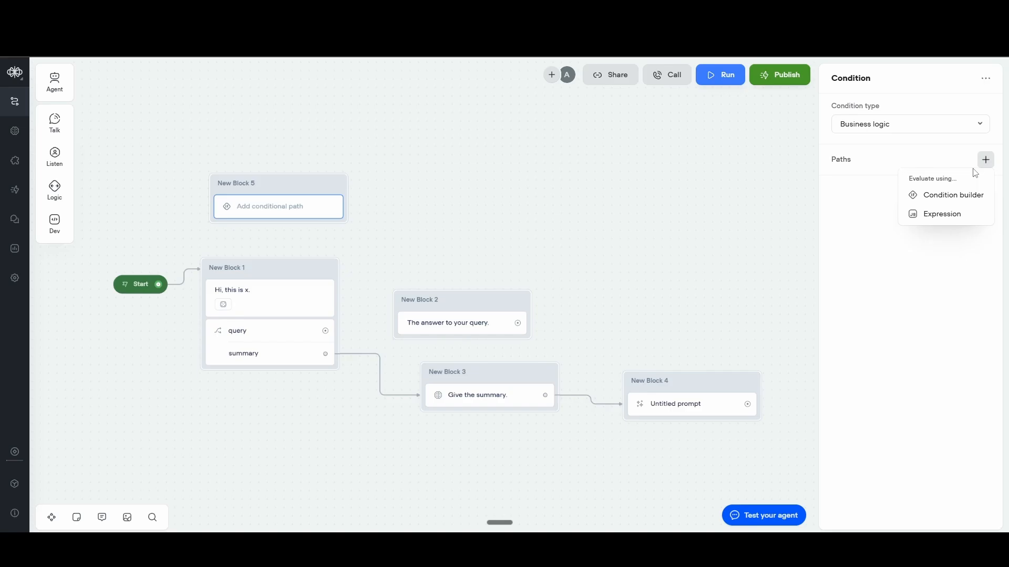
click(975, 172)
click(986, 160)
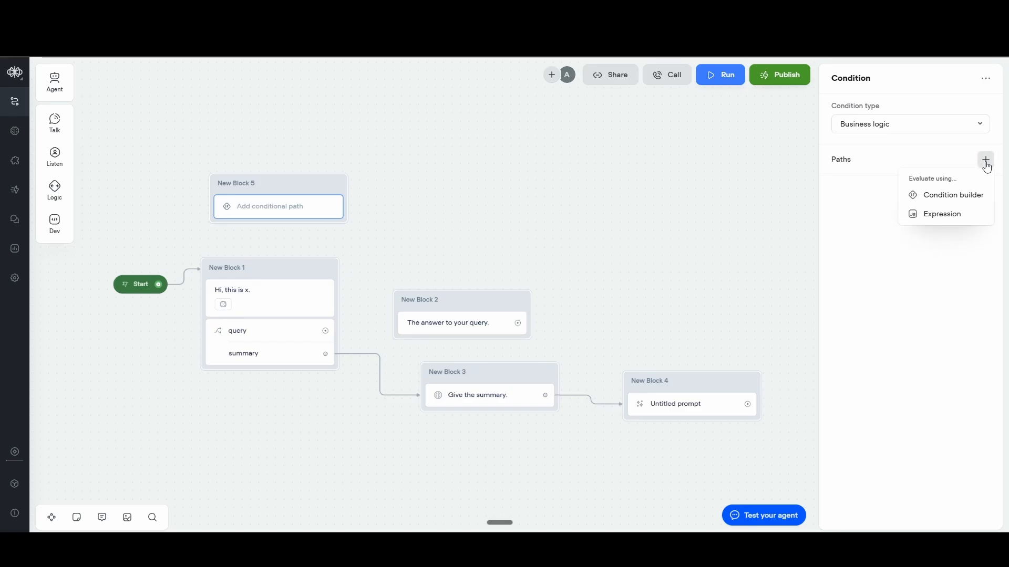
click(959, 198)
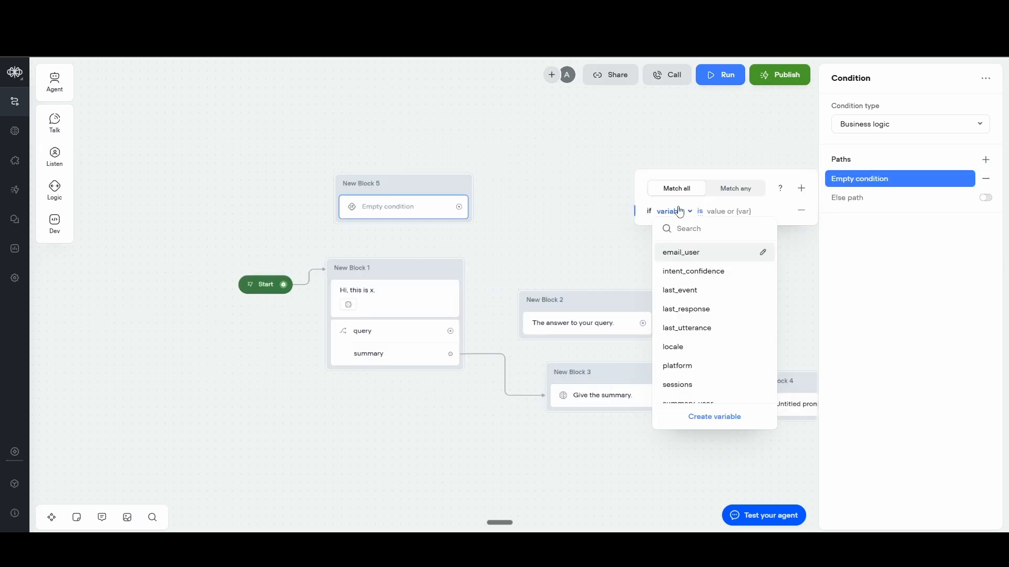
click(706, 329)
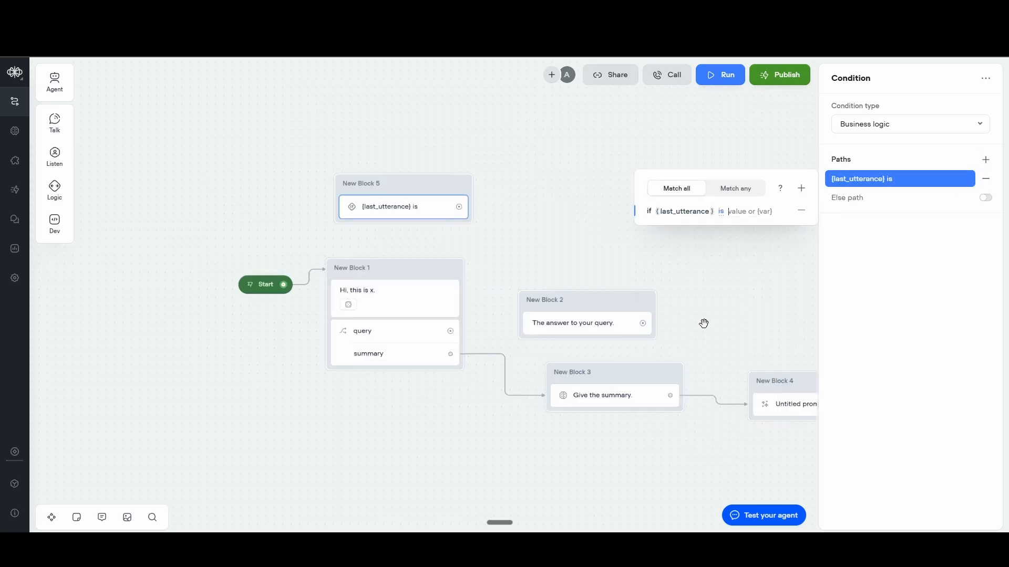
Step: Set the last_utterance condition to less or equal 10 and enable the Else path
click(722, 213)
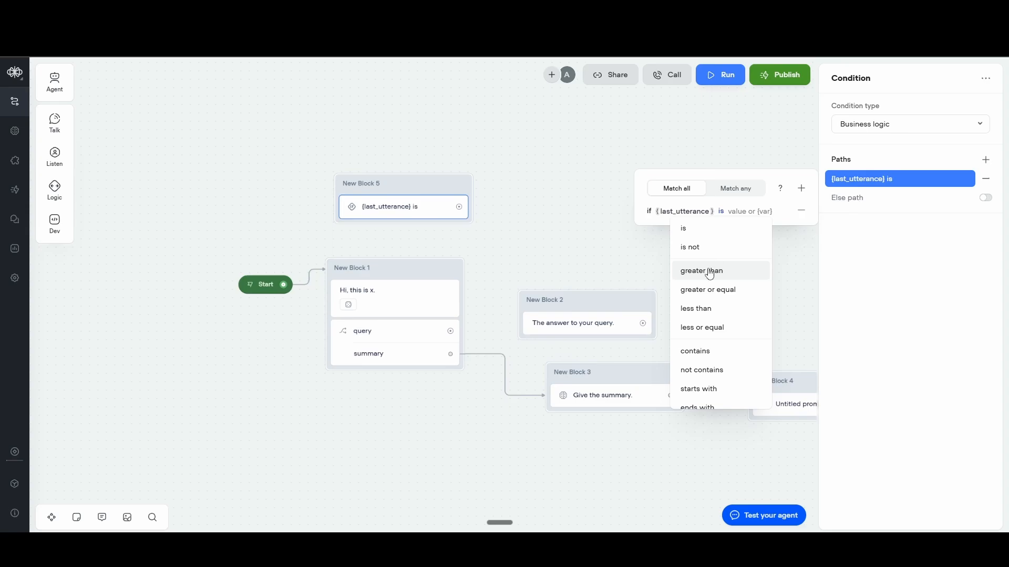
click(717, 328)
click(697, 223)
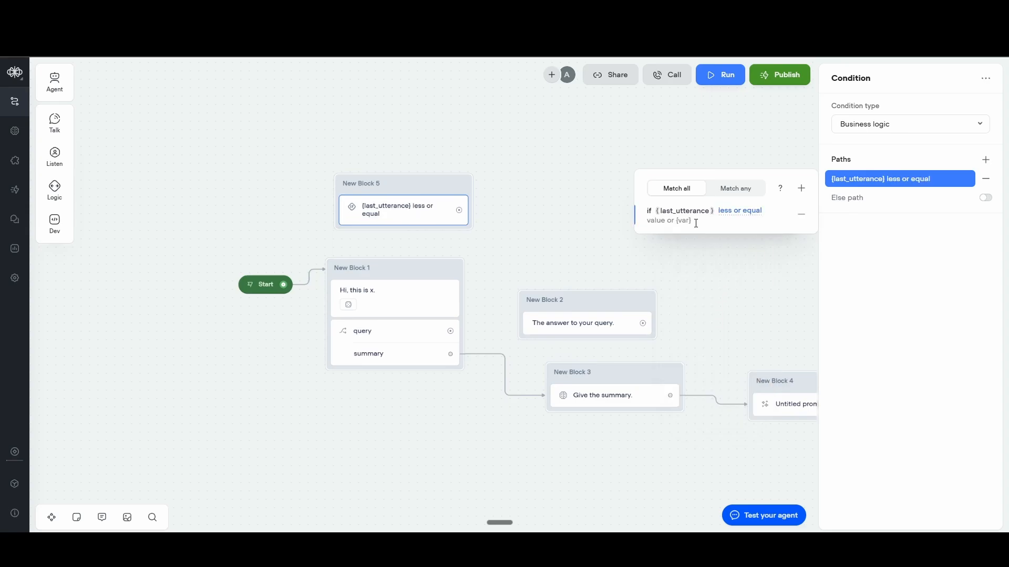
text(10)
click(728, 220)
click(986, 199)
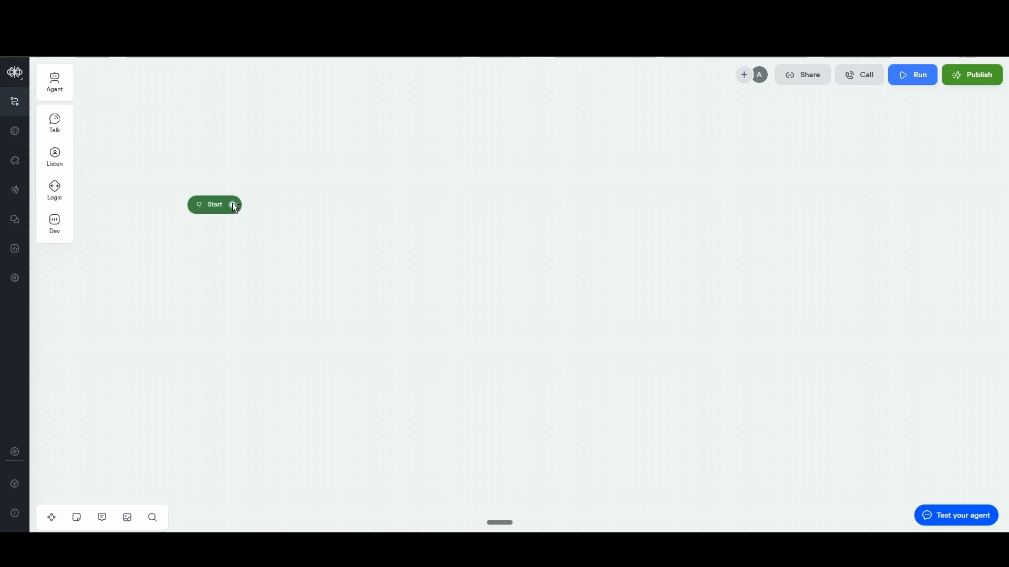
Step: Connect Start to a message block reading "Choose a rating 1-5" and add a Capture step saving the entire user reply to last_utterance
drag(300, 218, 301, 220)
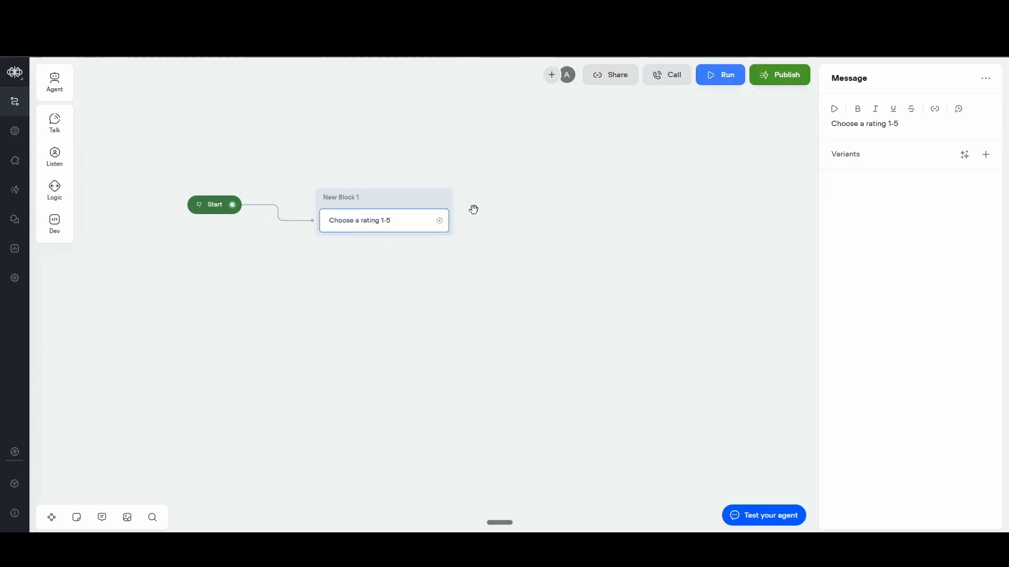
mouse_move(57, 128)
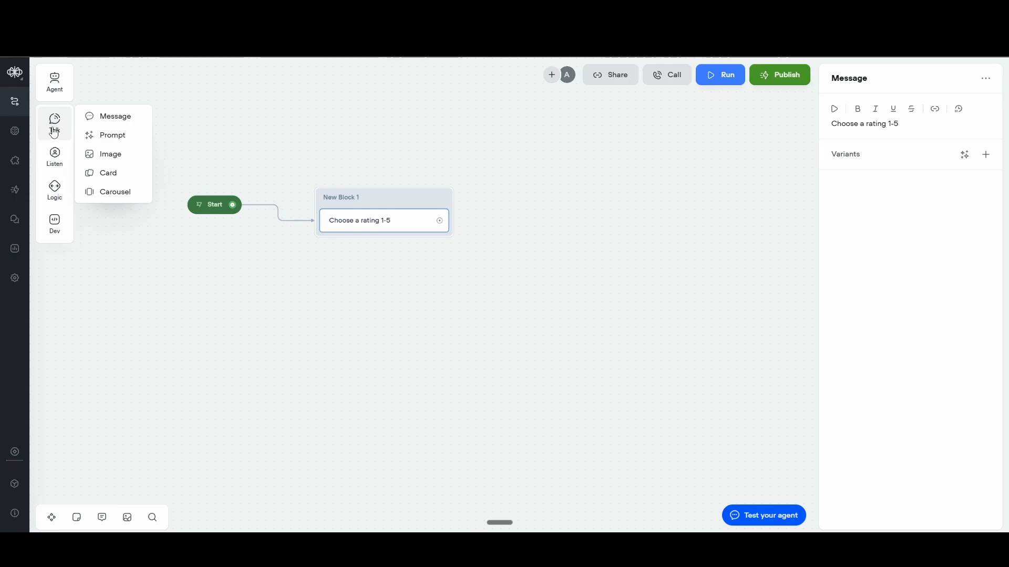
mouse_move(57, 158)
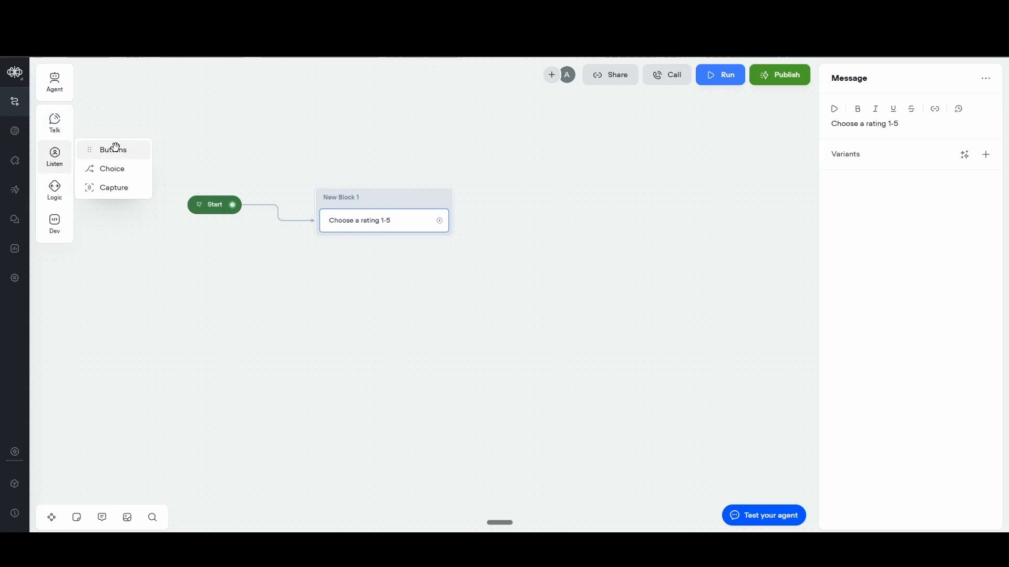
drag(101, 184, 379, 236)
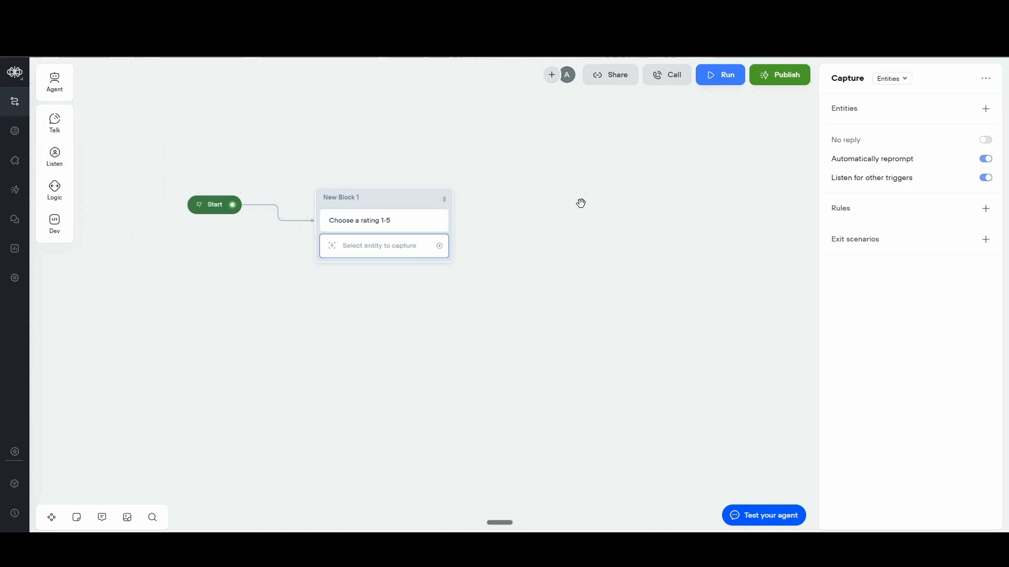
click(890, 80)
click(911, 117)
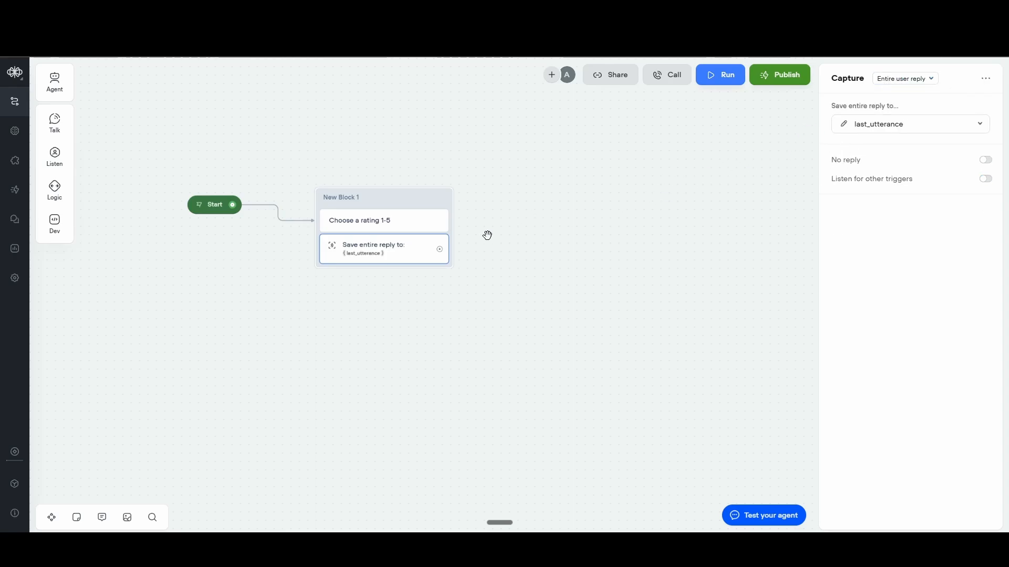
Step: Connect the Capture step in New Block 1 to a new block containing a Condition step
drag(441, 249, 495, 253)
mouse_move(541, 331)
click(601, 341)
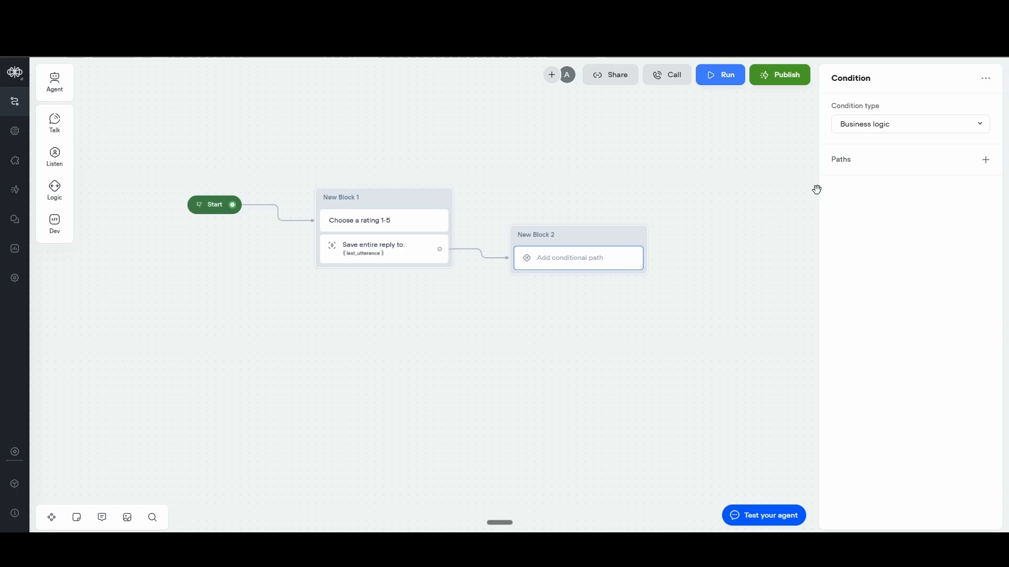
Step: Add a Condition builder path to New Block 2 with last_utterance less or equal 5
click(986, 161)
click(940, 194)
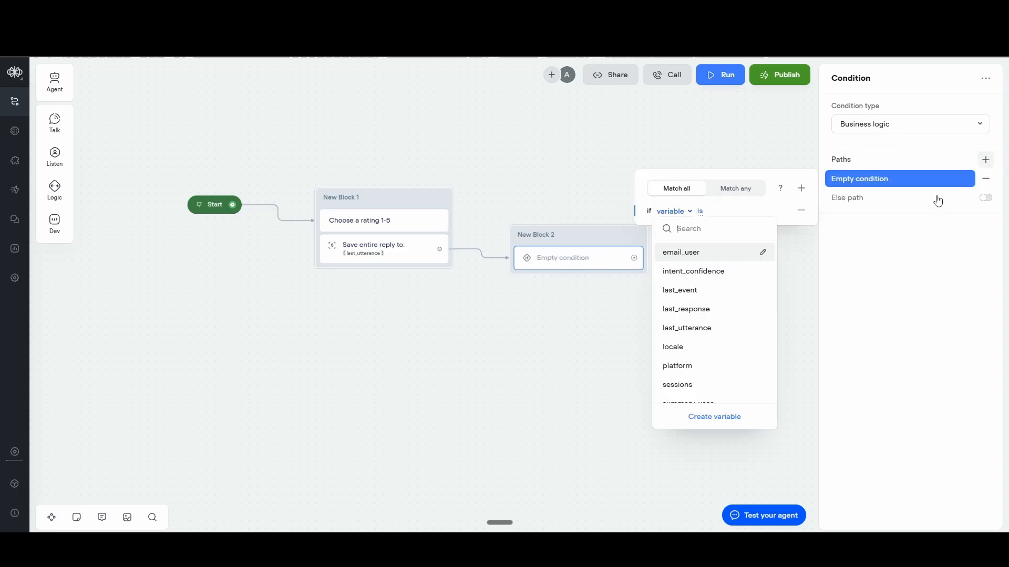
click(687, 212)
click(687, 213)
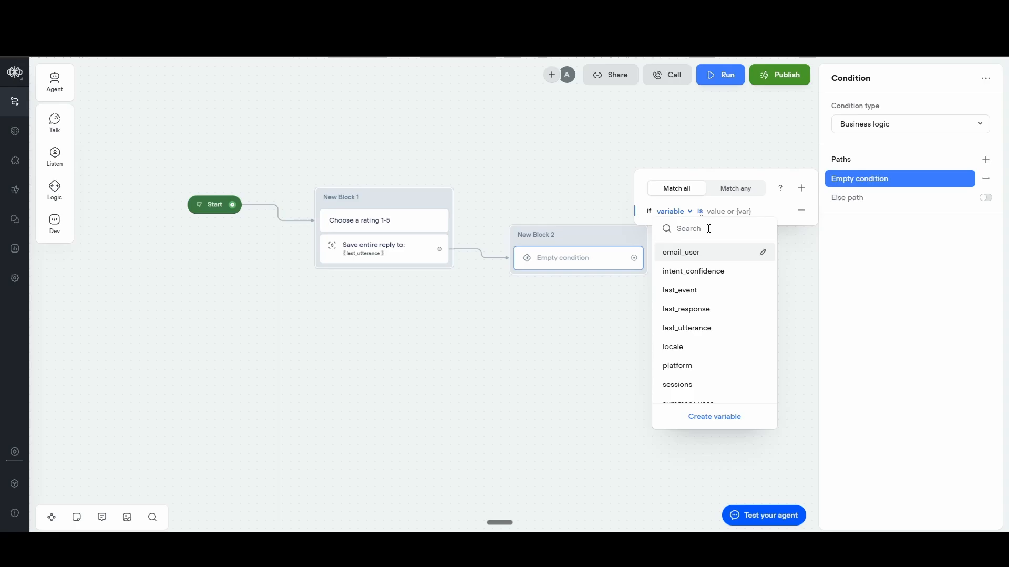
text(last)
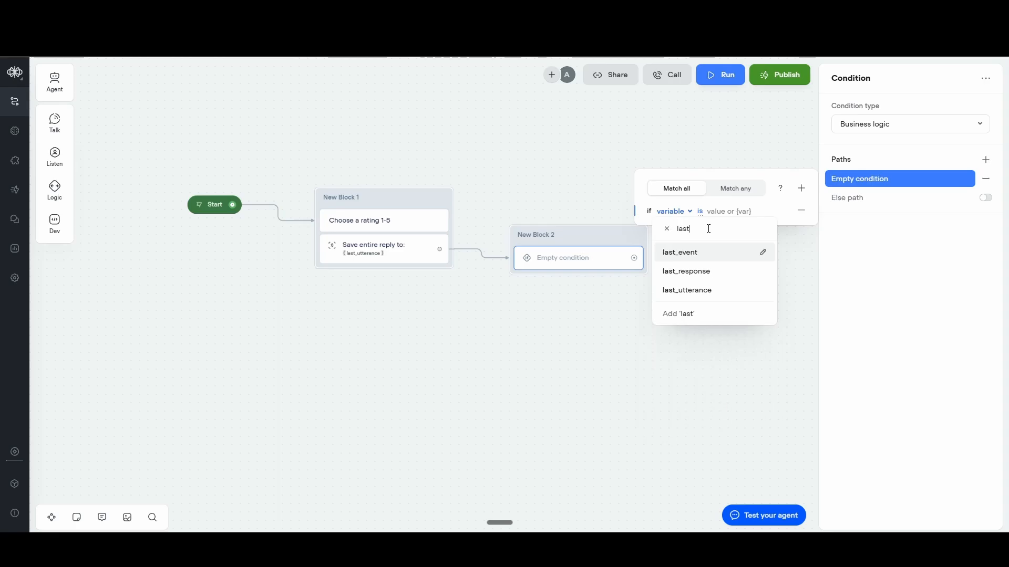
click(704, 290)
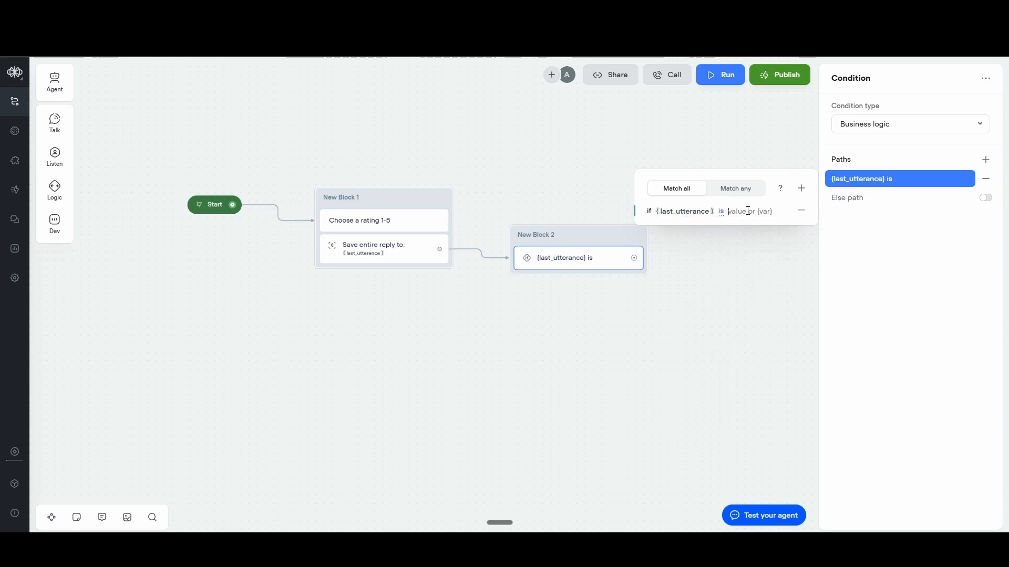
click(721, 213)
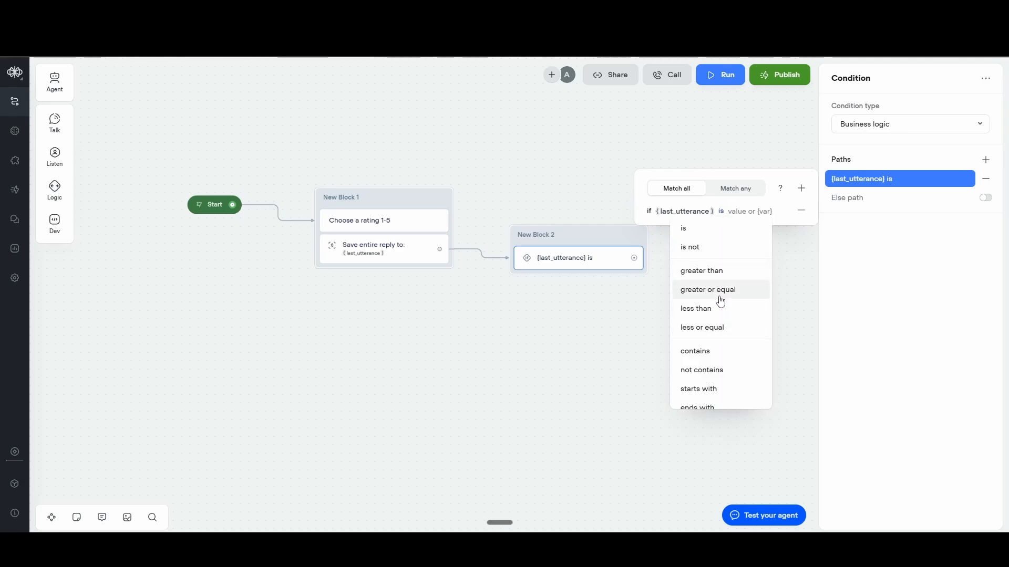
click(720, 328)
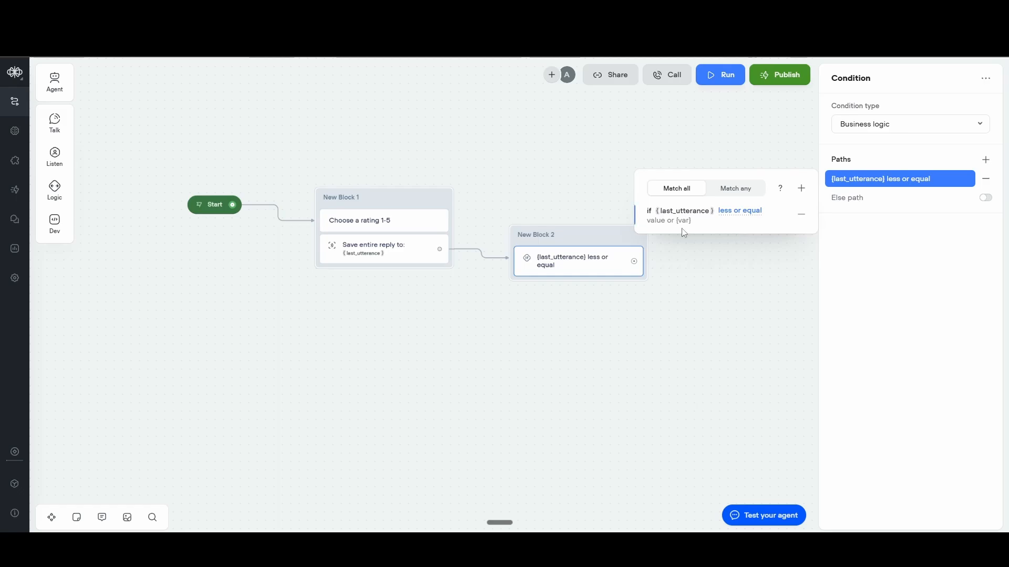
text(5)
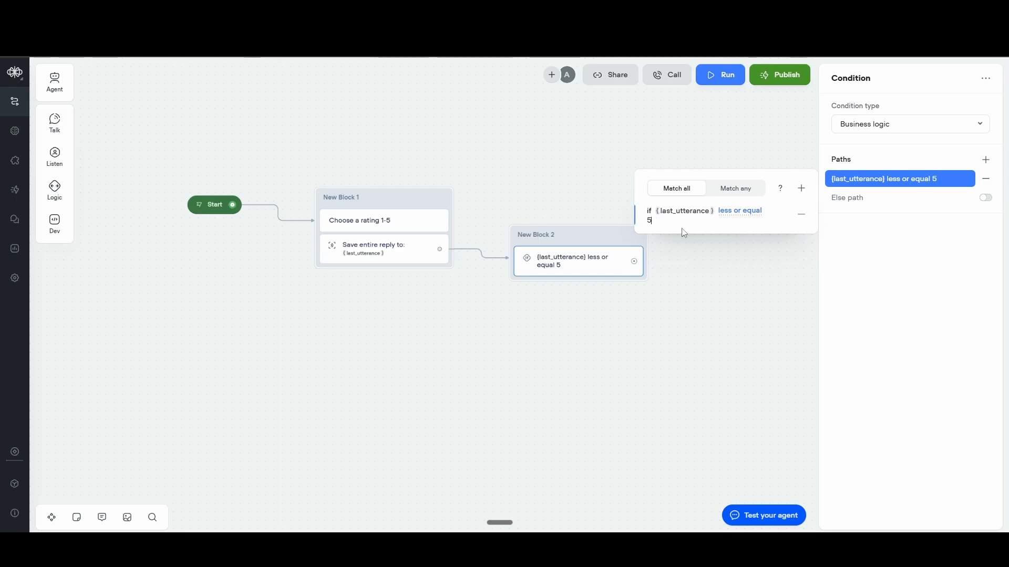
Step: Add a second rule, last_utterance greater or equal 1, to the same path and enable the Else path
click(802, 189)
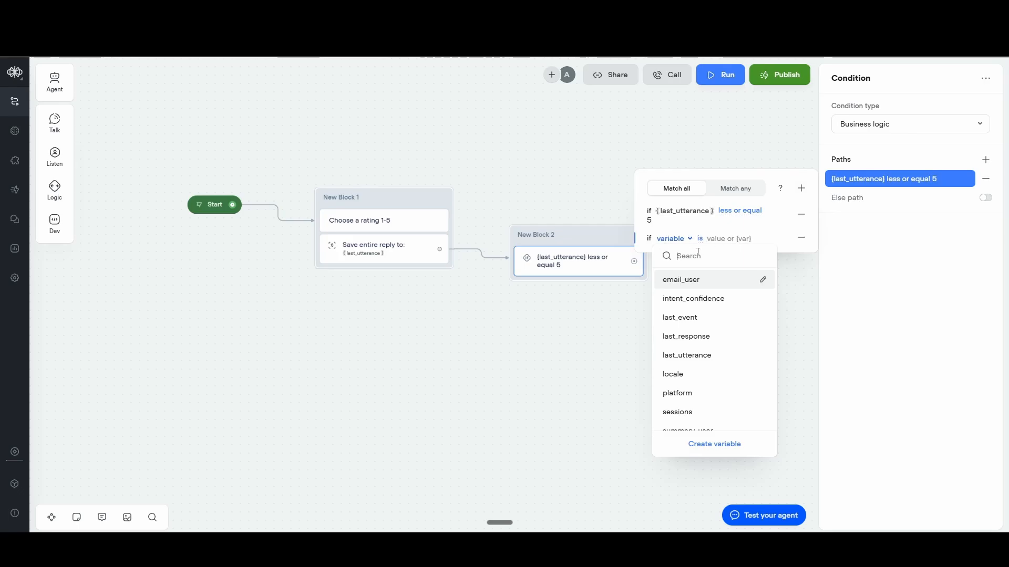
text(last)
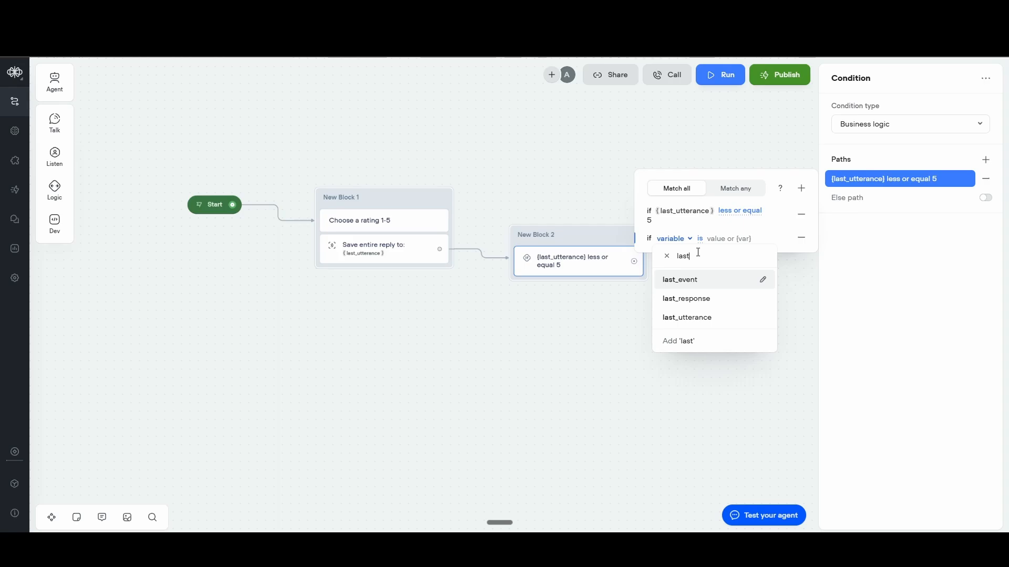
click(685, 317)
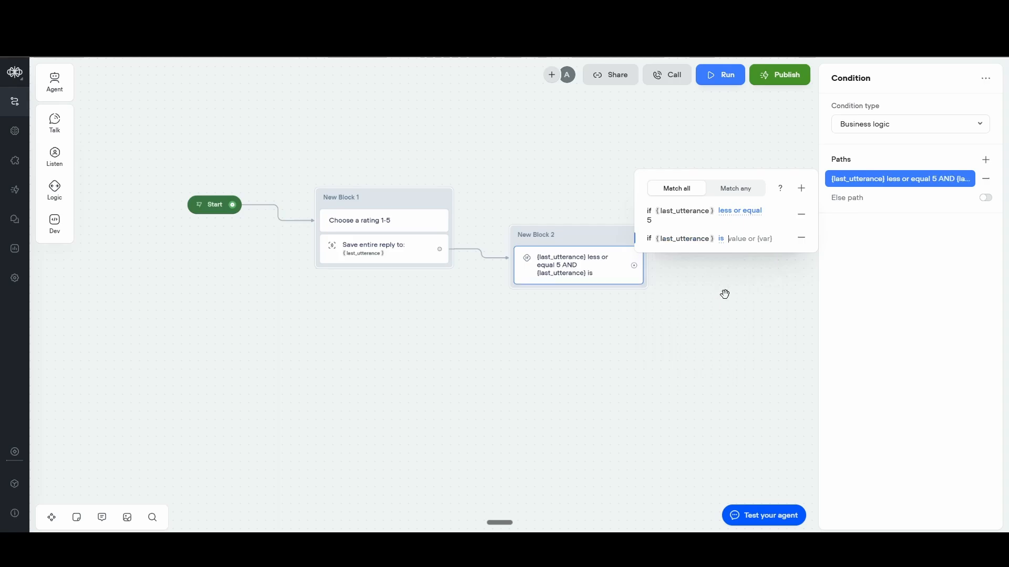
click(722, 245)
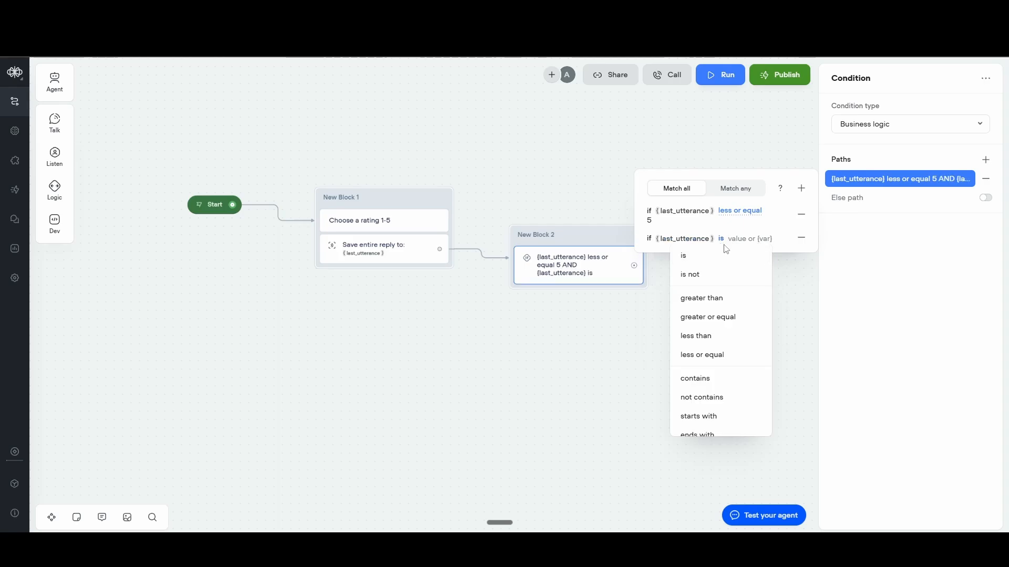
click(707, 316)
click(678, 249)
text(1)
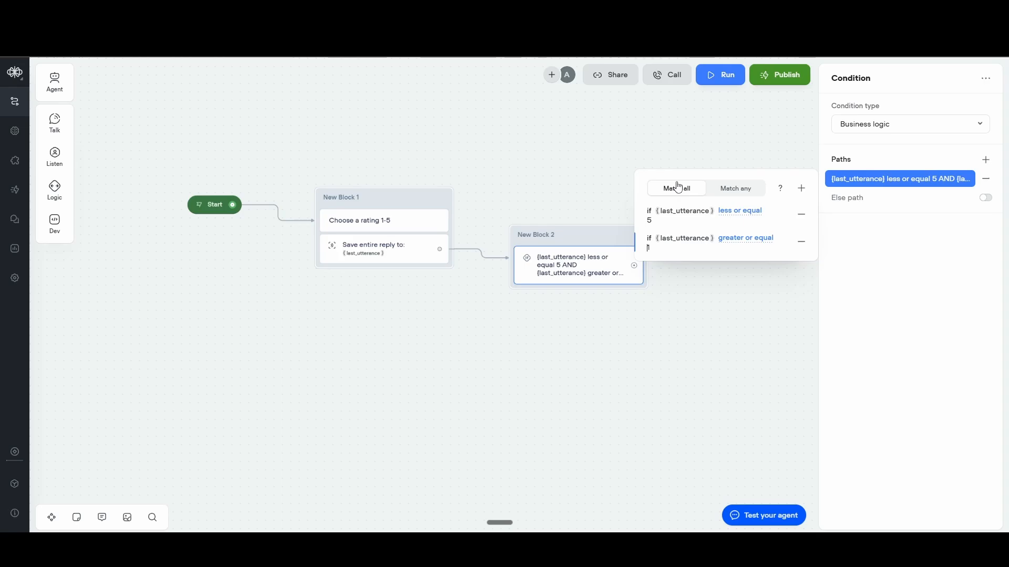
click(987, 205)
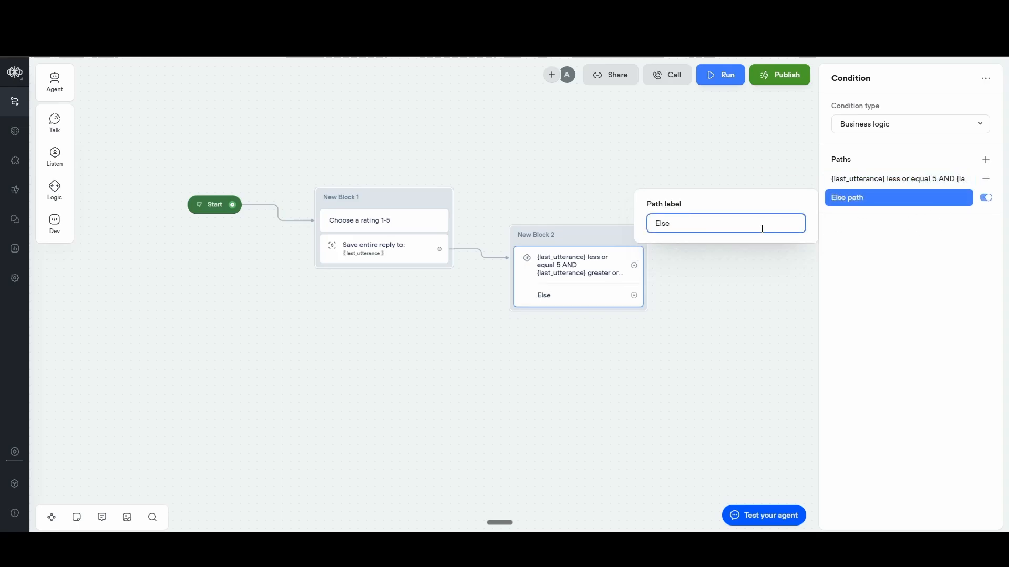
Step: Connect the rating condition path to a new message block reading "Thank you for your rating."
drag(632, 266, 689, 269)
mouse_move(714, 305)
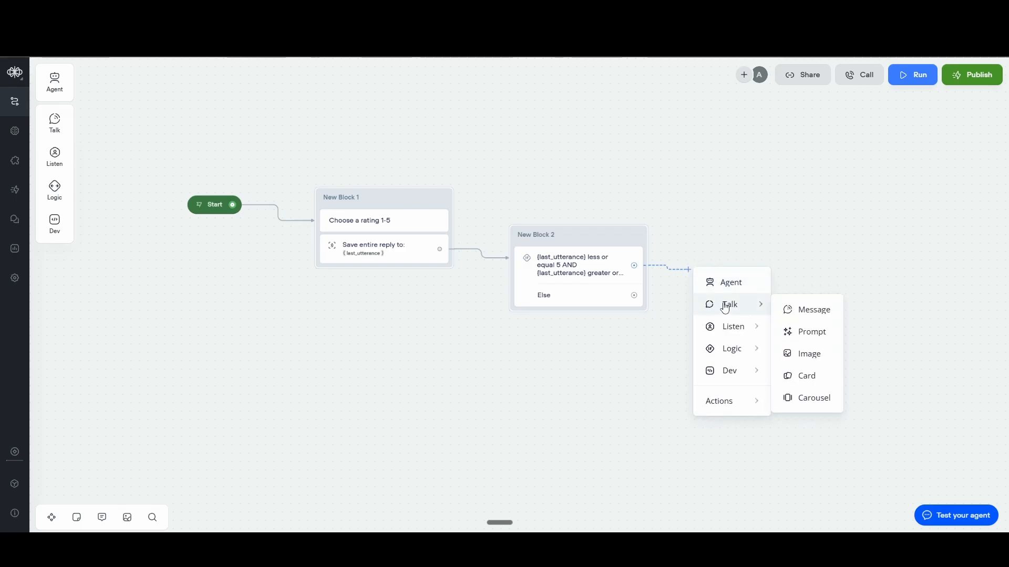
click(802, 316)
click(861, 127)
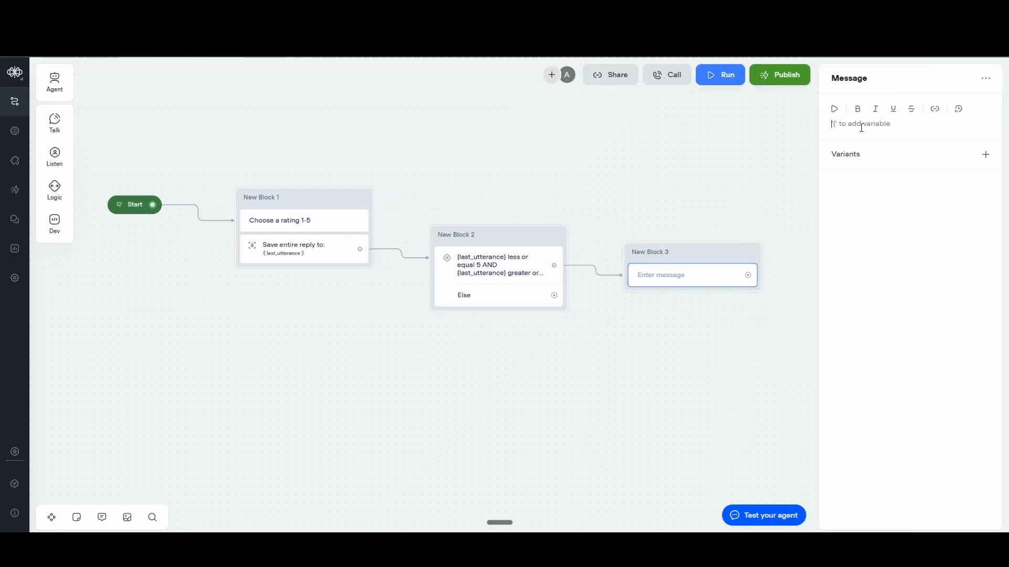
text(Thank)
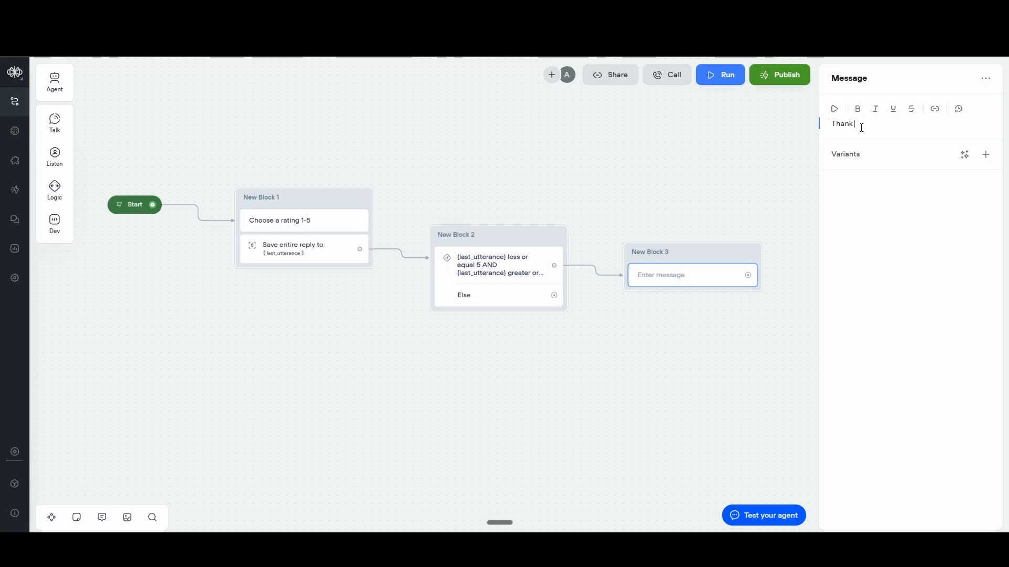
text( you for your rating.)
click(565, 310)
Step: Connect the Else path to a new message block reading "Error! The rating should be 1-5, choose again."
drag(554, 294, 602, 326)
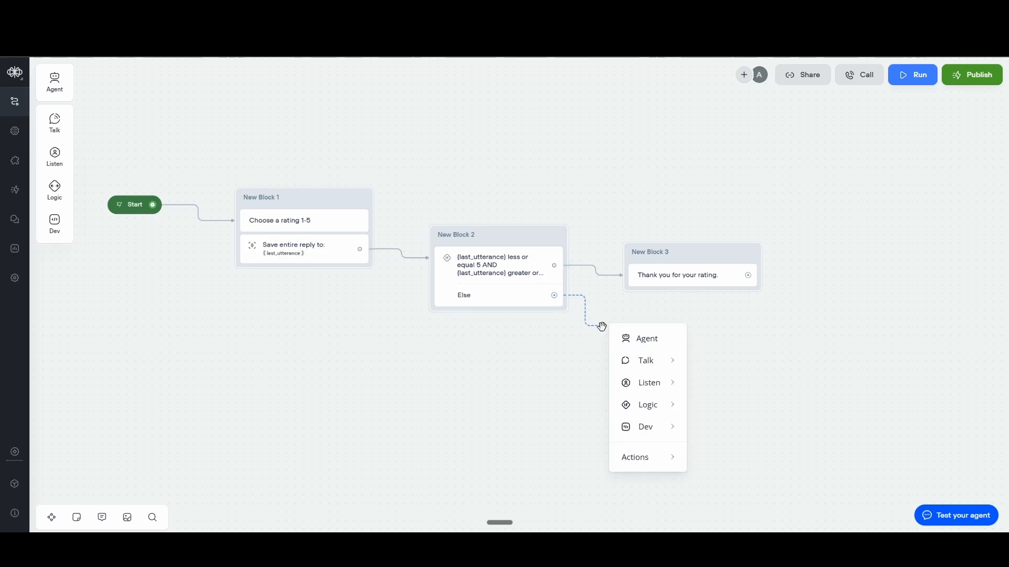
mouse_move(633, 367)
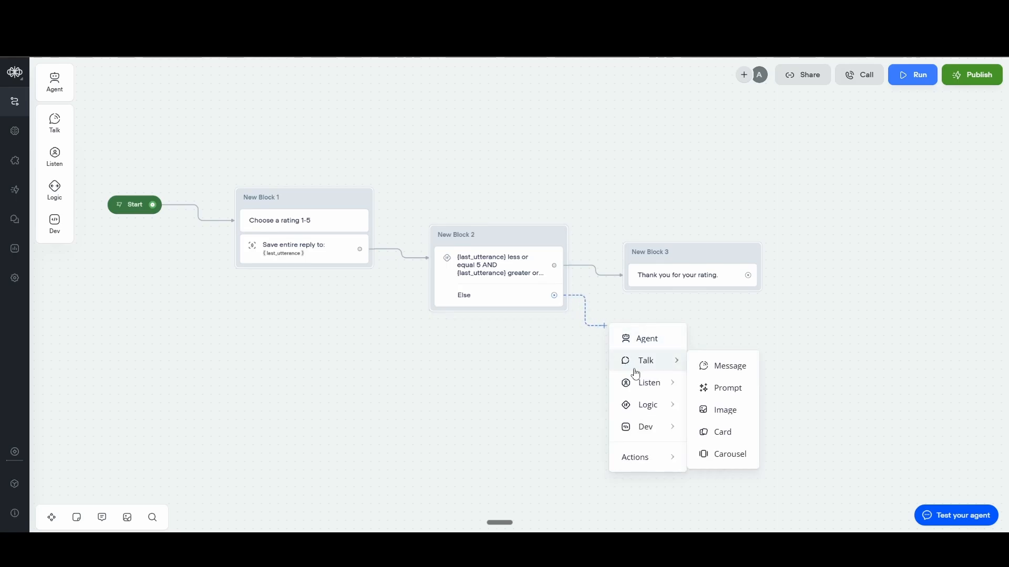
click(704, 365)
click(857, 125)
text(Err)
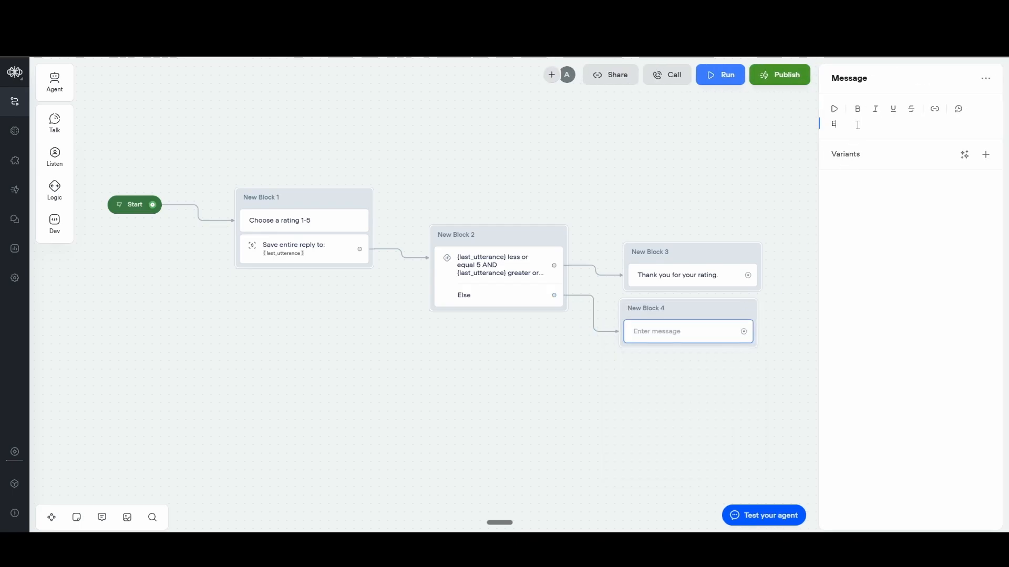
text(or! The rating should be 1-5, choose again.)
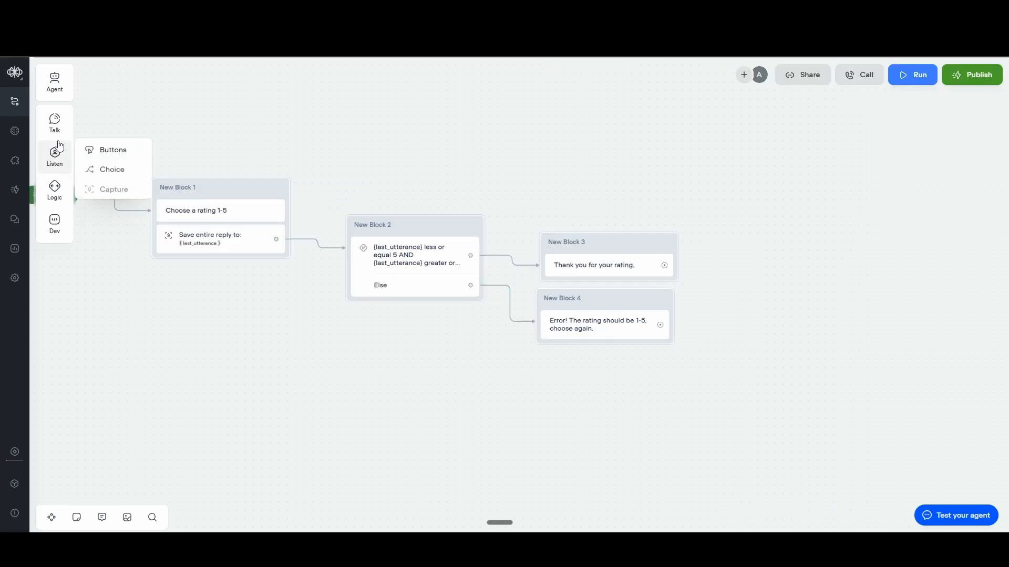
Step: Add a Capture step saving the entire user reply to last_utterance under the error message and connect it back to New Block 2
mouse_move(57, 157)
drag(86, 188, 573, 353)
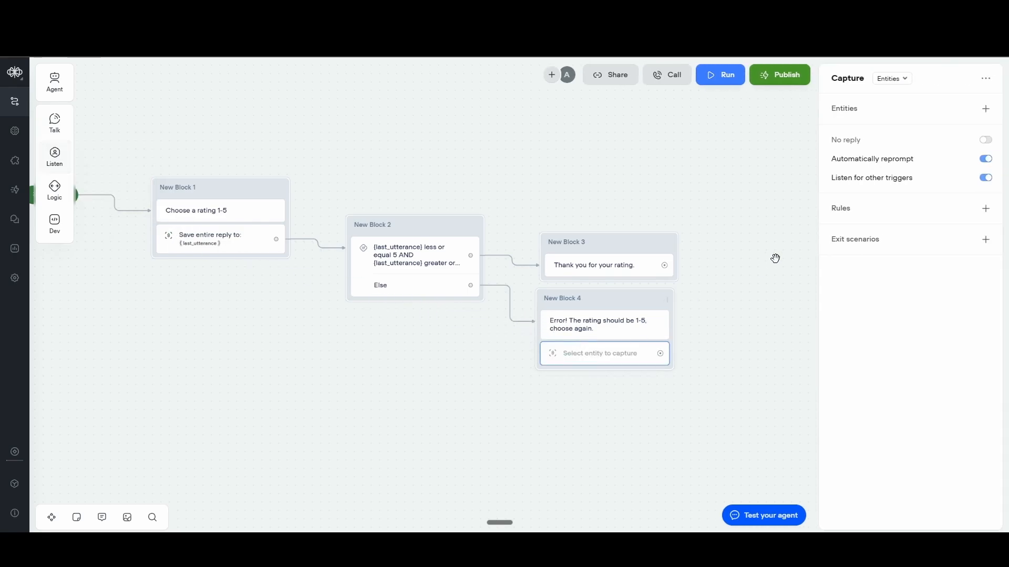
click(892, 78)
click(912, 117)
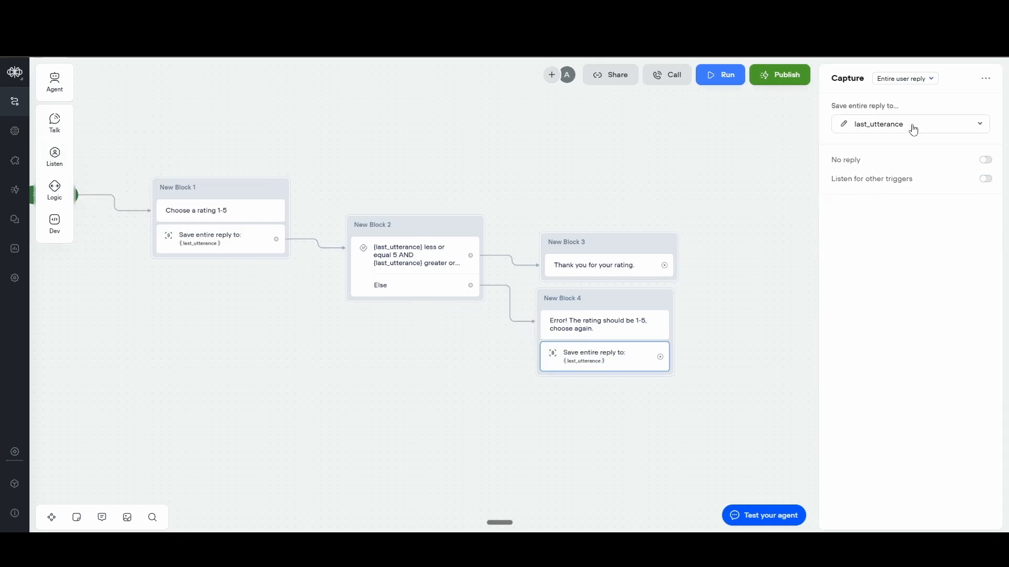
click(714, 338)
drag(608, 369, 425, 238)
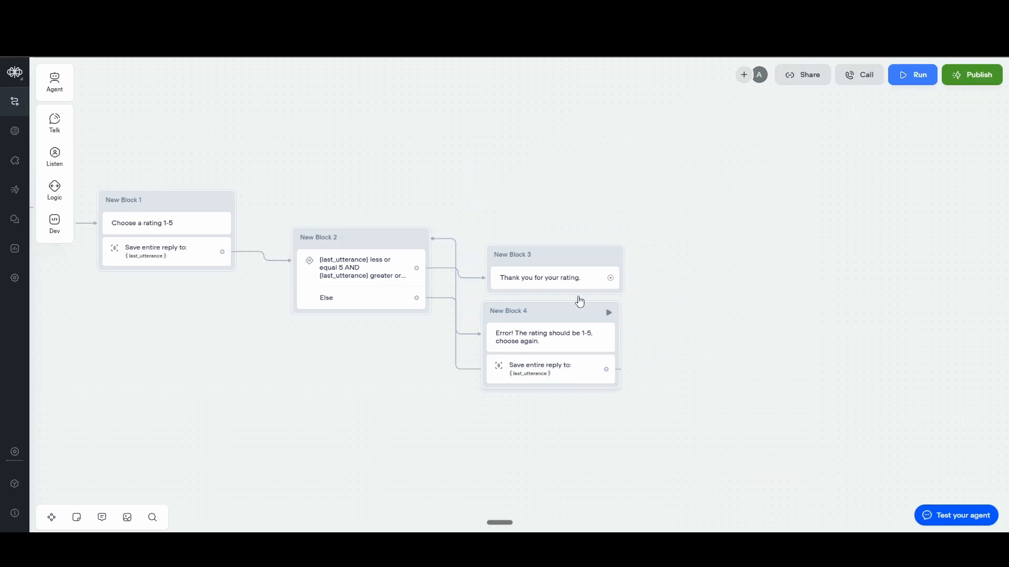
Step: Run the agent and test the rating prompt with the replies 6, -1 and 4
click(901, 79)
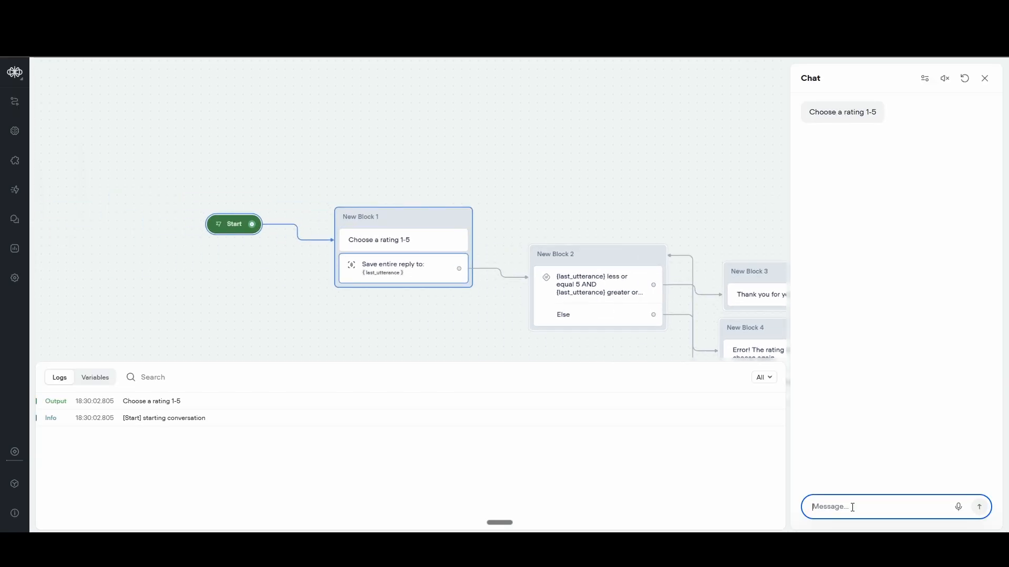
text(6)
key(Return)
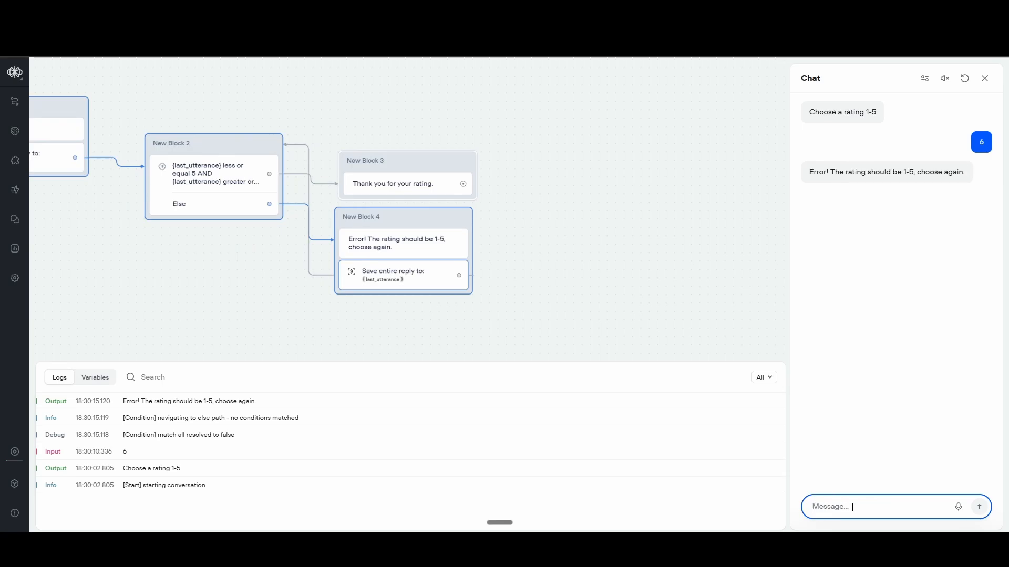
text(-1)
key(Return)
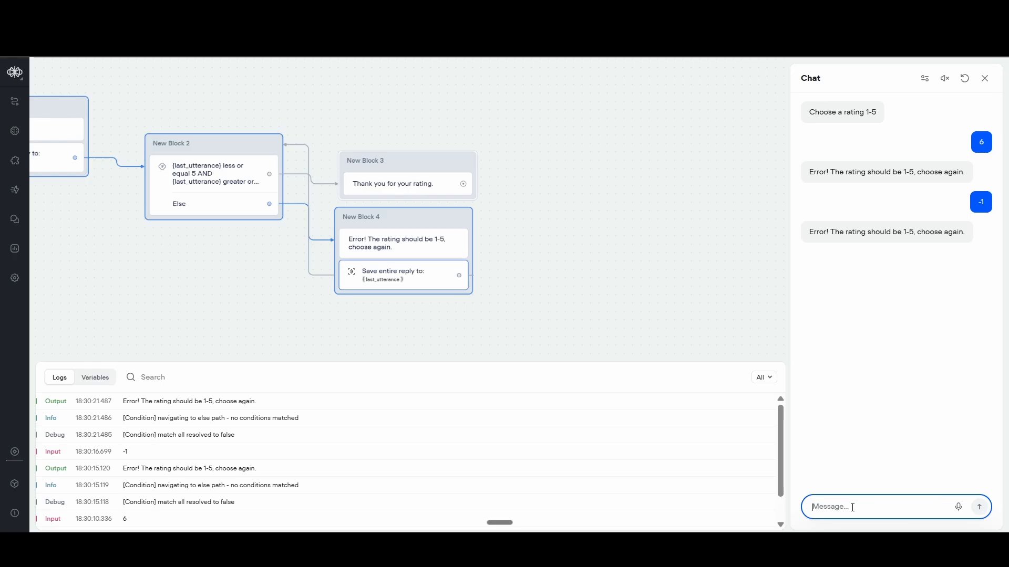
text(4)
key(Return)
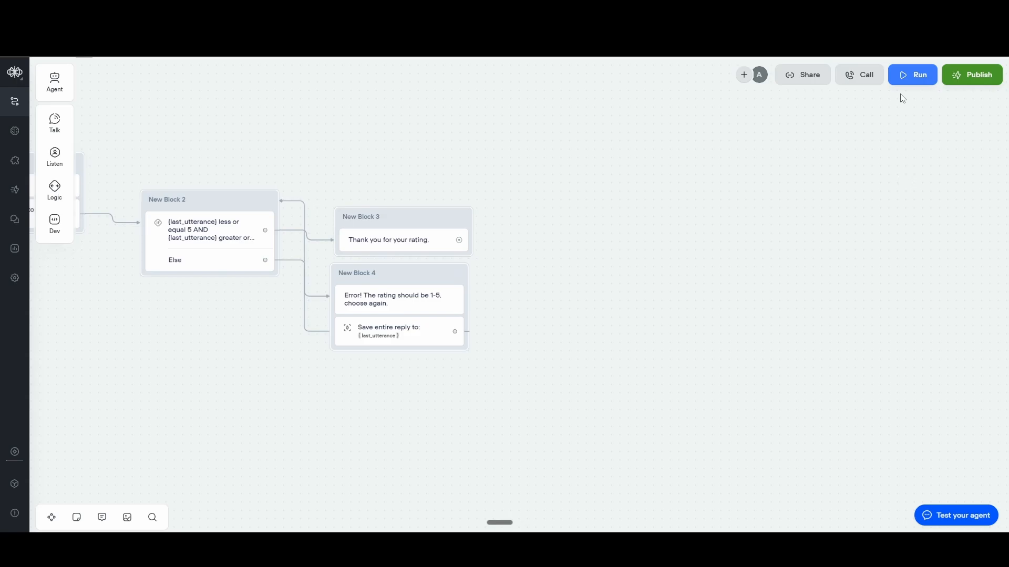
Step: Run the agent again and answer the rating prompt with "I choose 4"
click(916, 76)
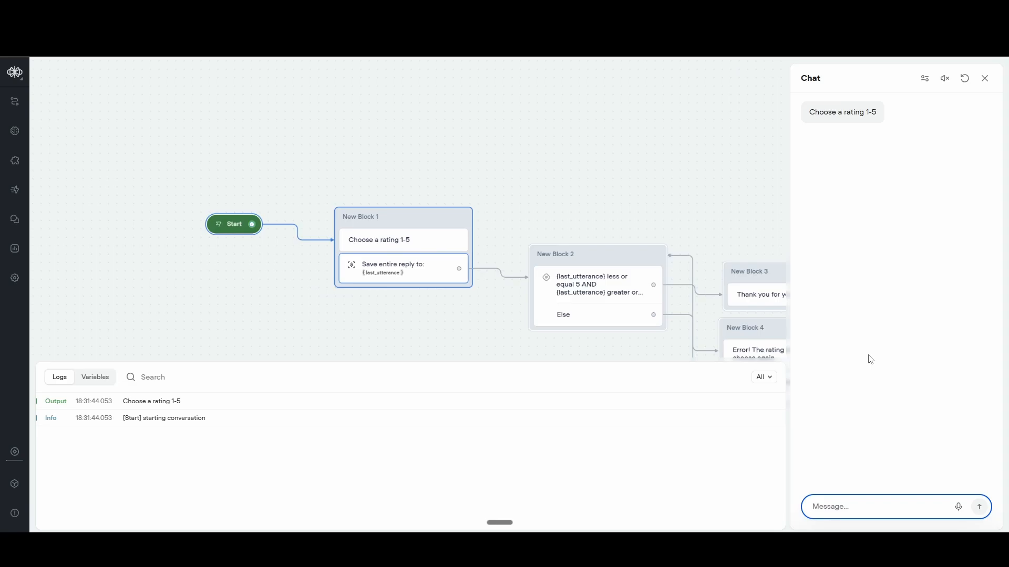
text(I choose 4)
key(Return)
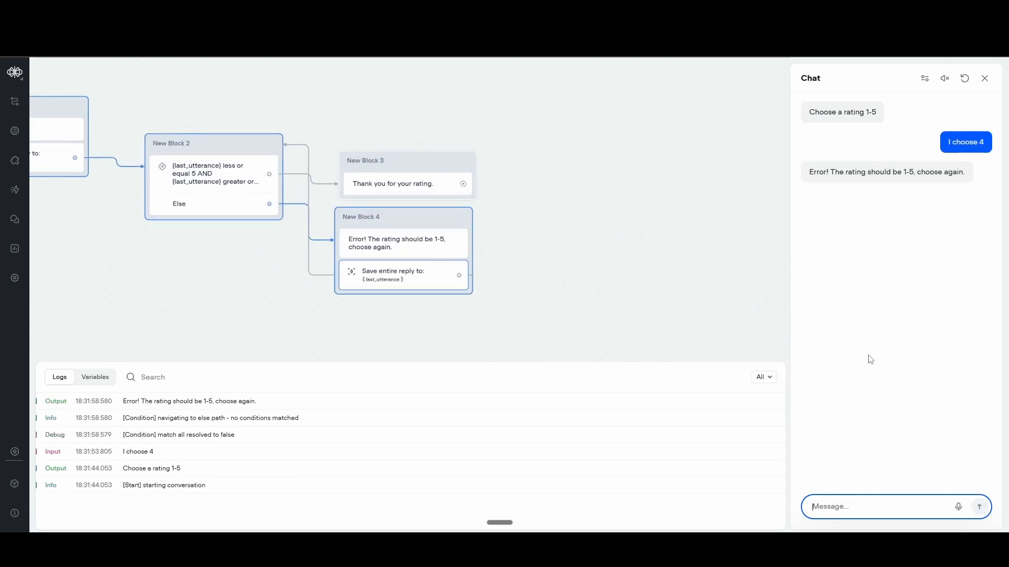
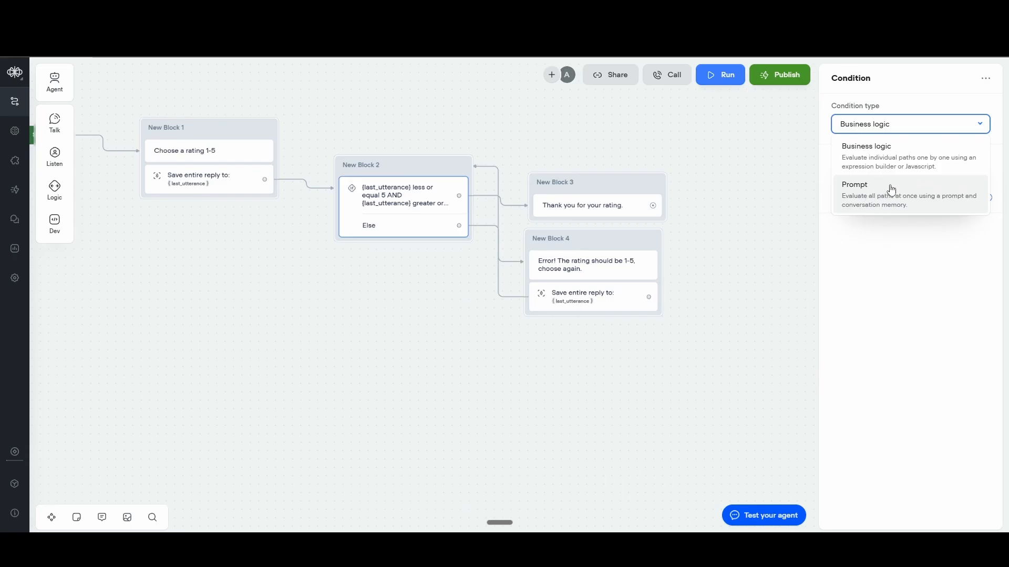
Step: Switch New Block 2's condition type to Prompt with the user prompt "Return 1 if {last_utterance} is from one to five or else, return 0"
click(892, 190)
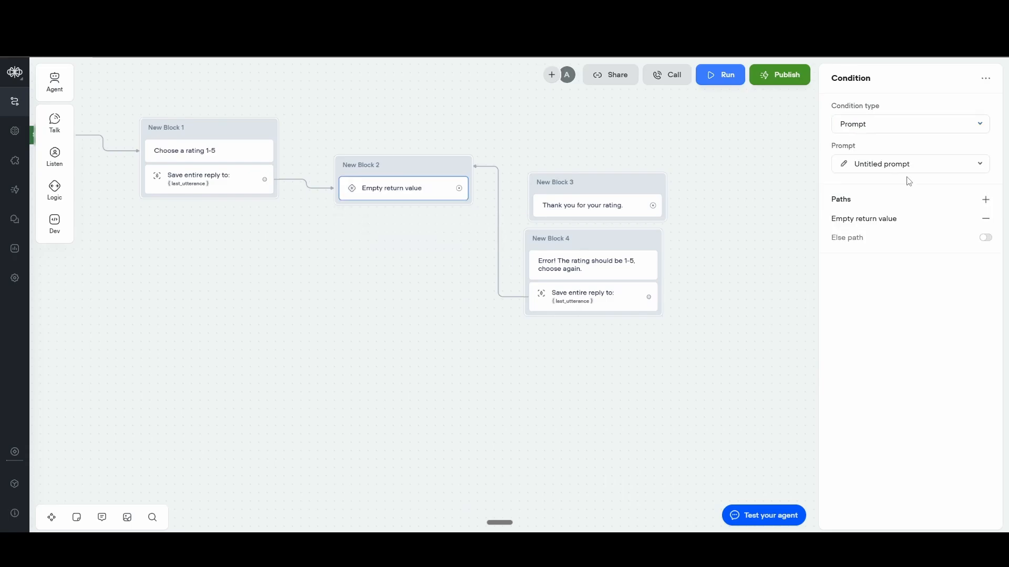
click(843, 163)
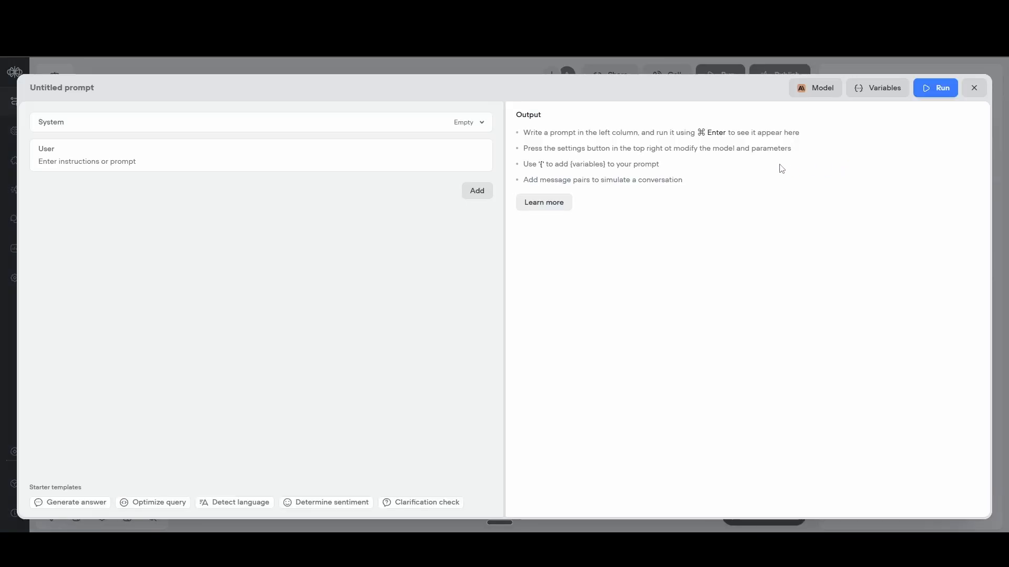
click(425, 129)
click(152, 172)
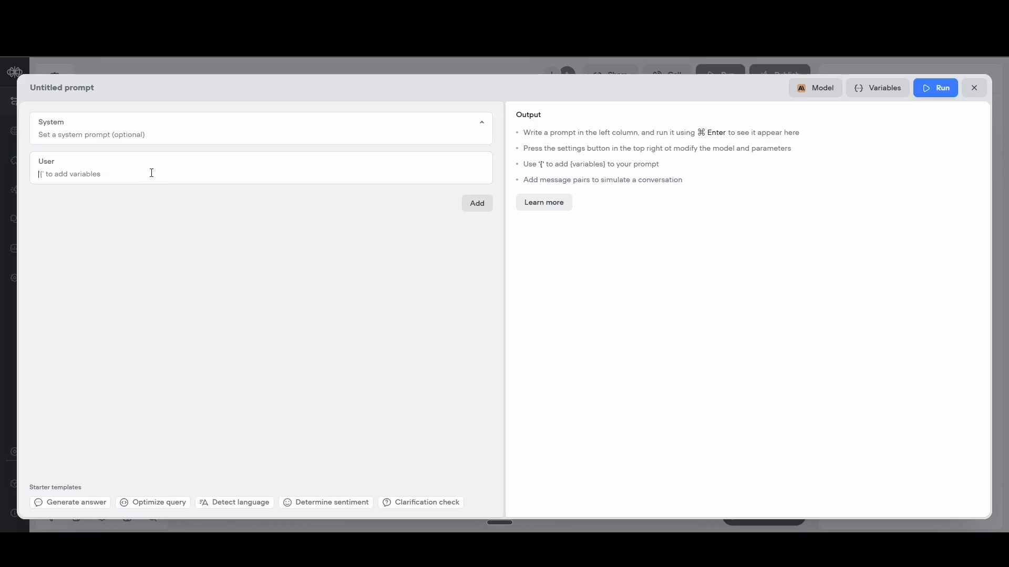
text(Return 1 if {last_utterance} is from one to five or else, return 0)
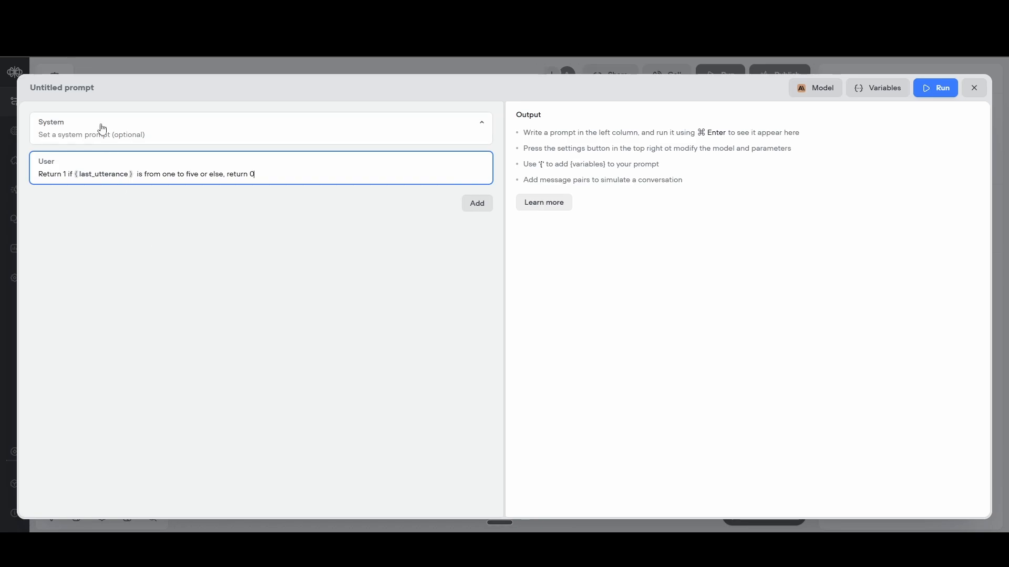
Step: Set the condition's system prompt to "Return only just 1 or just 0 without any extra filling"
click(118, 135)
text(R)
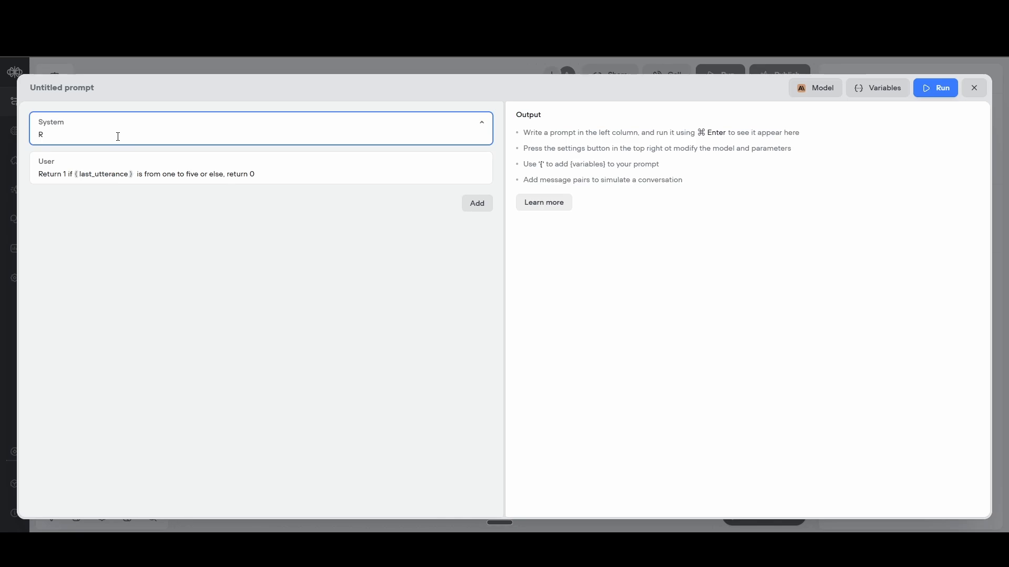
text(eturn only just 1 or just 0 without any extra fill)
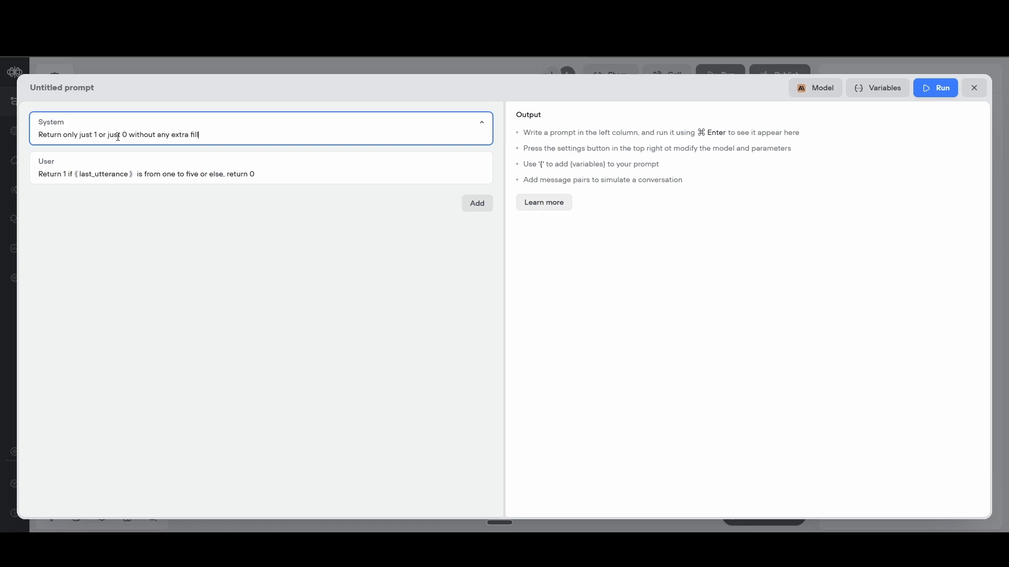
text(ing)
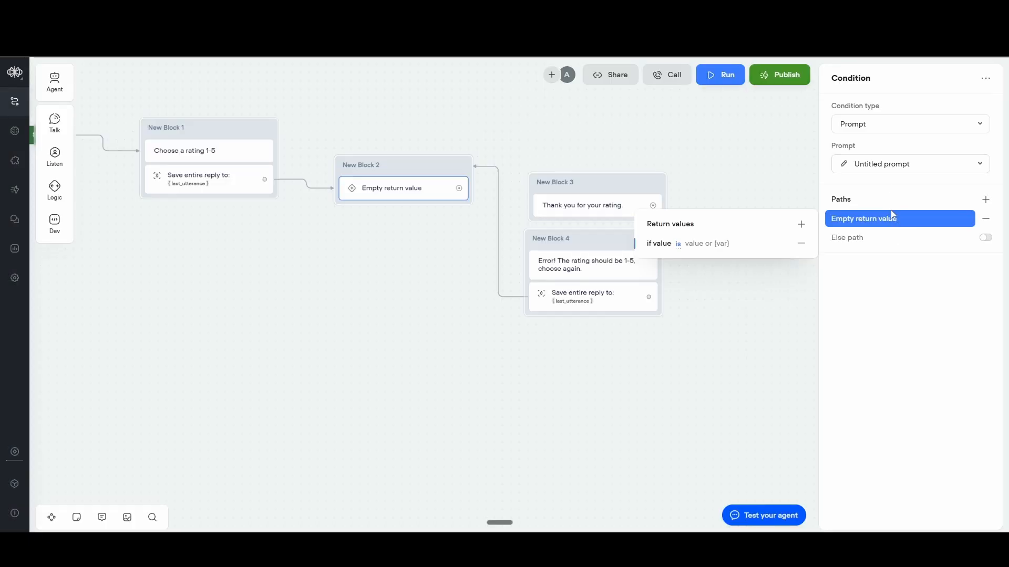
Step: Define the prompt condition's empty path so that it matches when the return value is 1
click(733, 244)
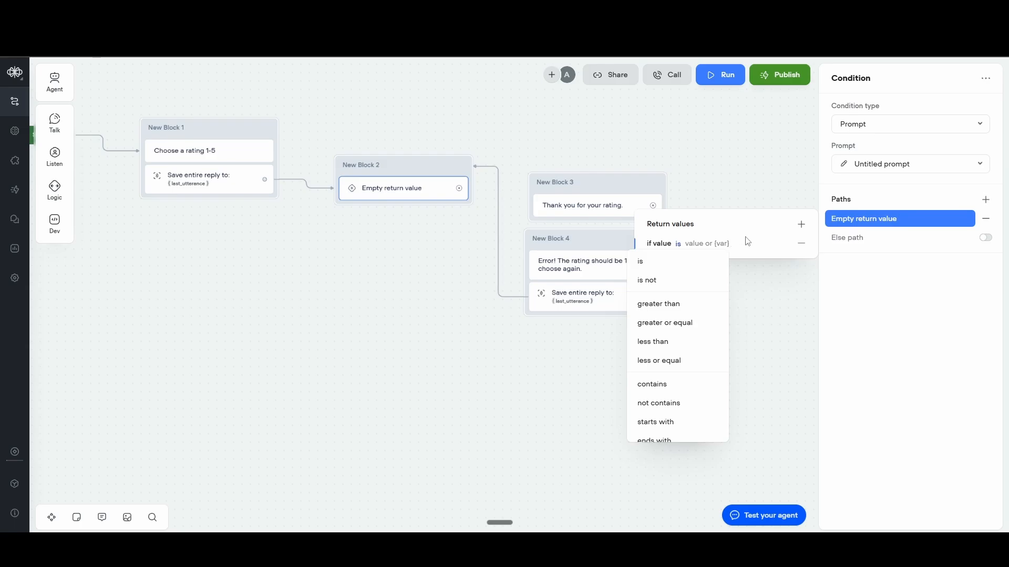
mouse_move(783, 220)
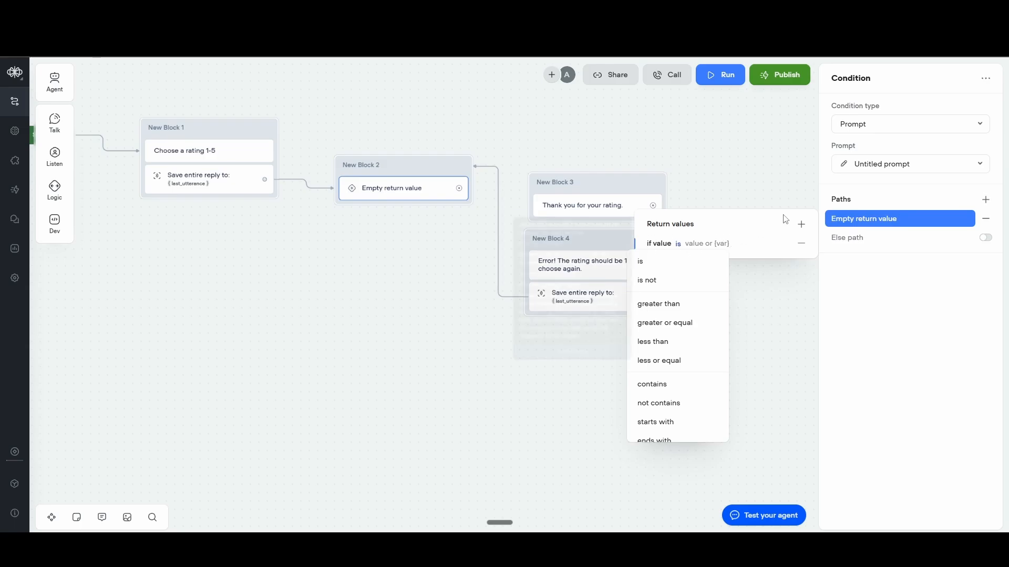
text(1)
click(969, 267)
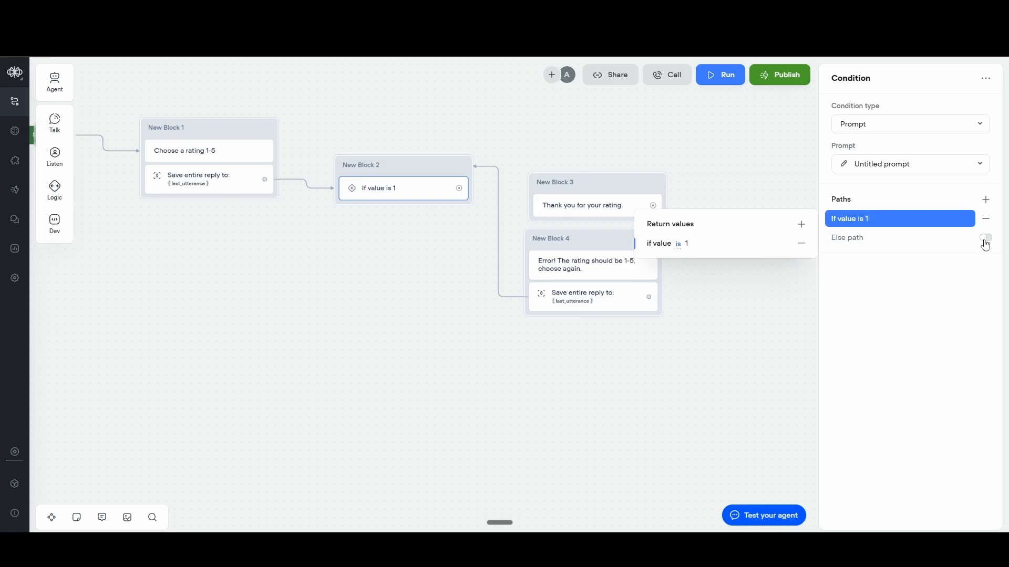
Step: Enable the Else path, and connect the value-is-1 path to New Block 3 and Else to New Block 4
click(985, 237)
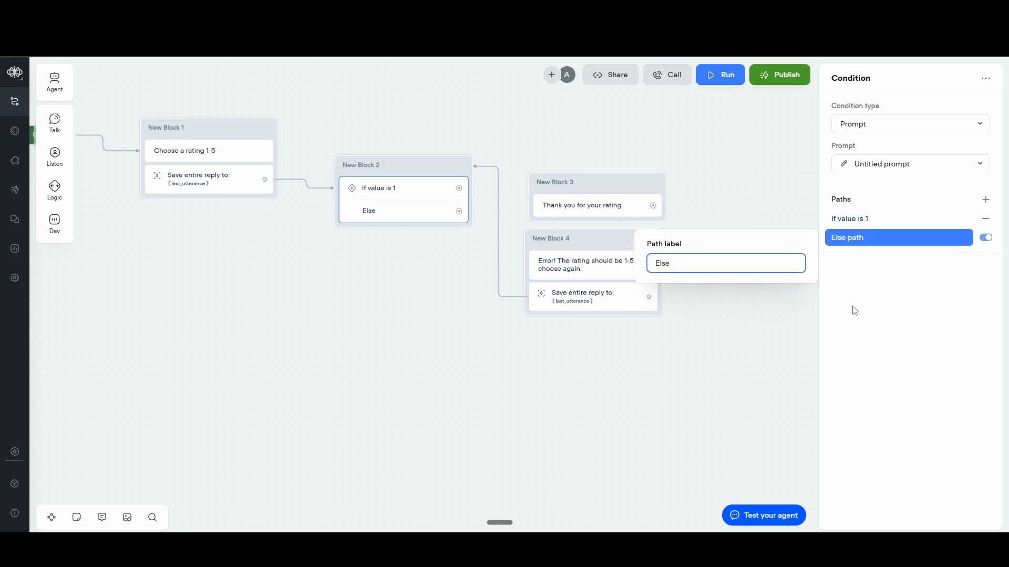
click(767, 355)
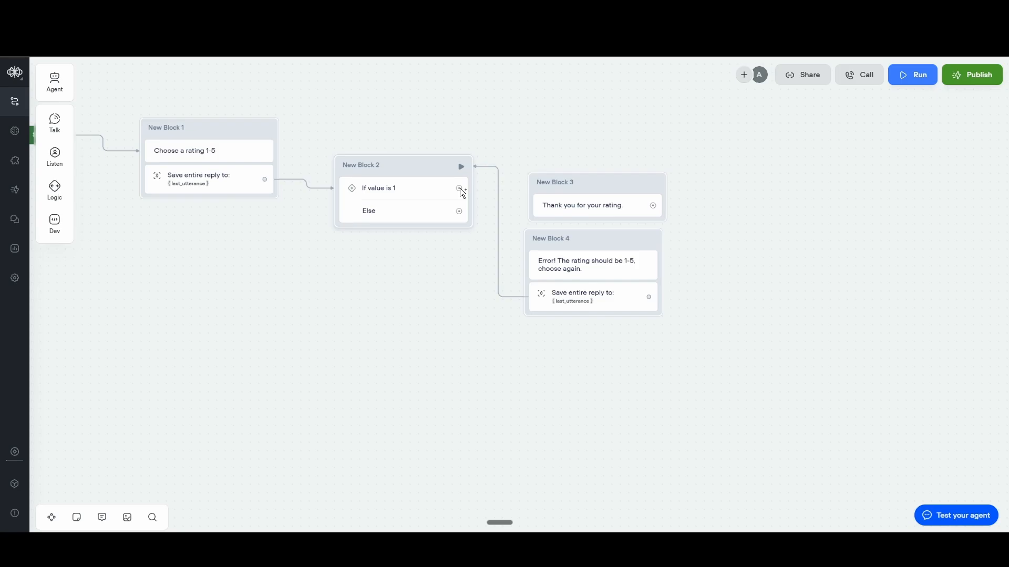
drag(460, 190, 527, 206)
drag(461, 212, 522, 262)
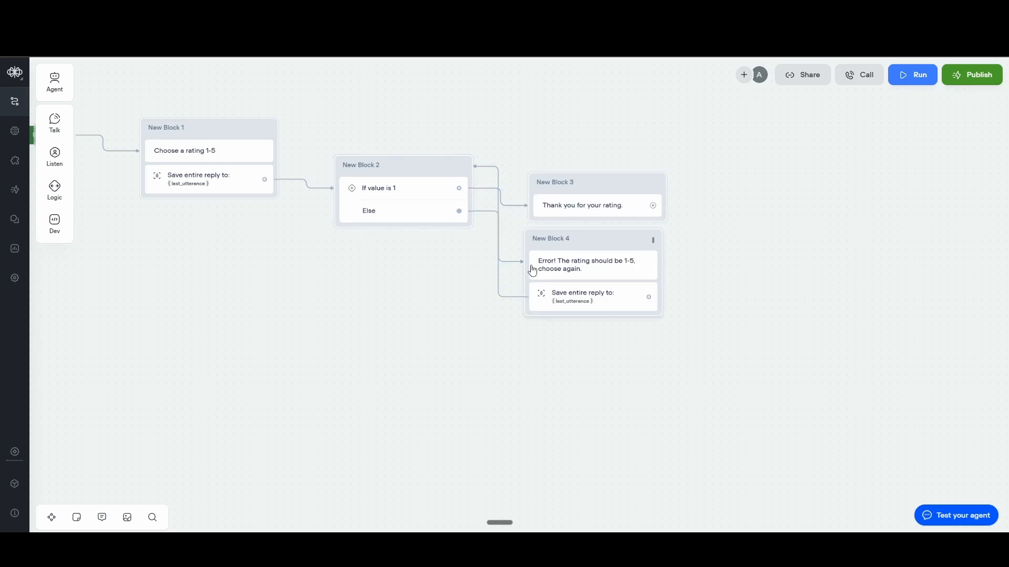
Step: Run the agent and test the prompt condition with the reply "I choose 2, no no I choose 4"
click(898, 77)
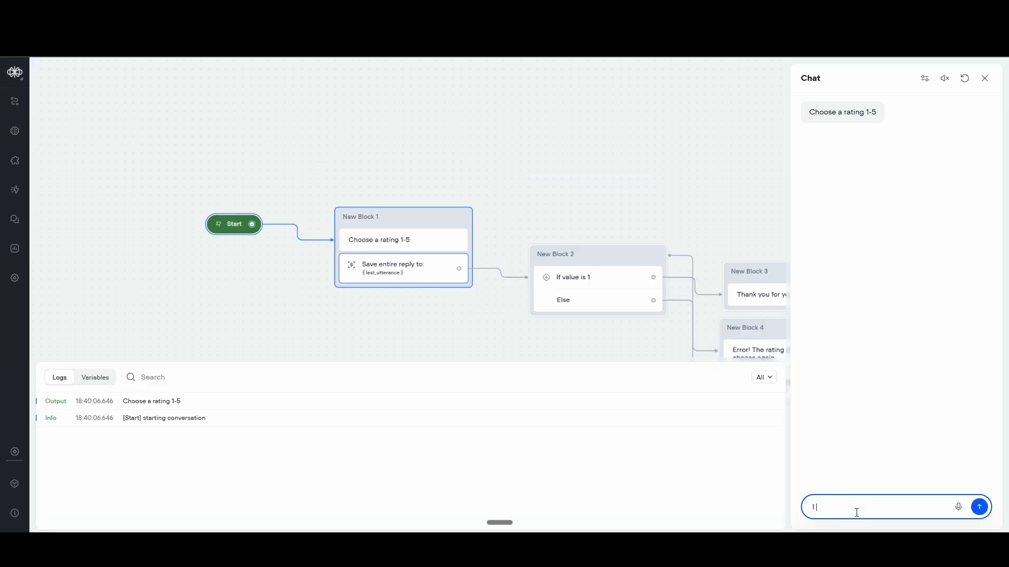
click(857, 513)
text(I choose 2, no n)
text(o I choose 4)
key(Return)
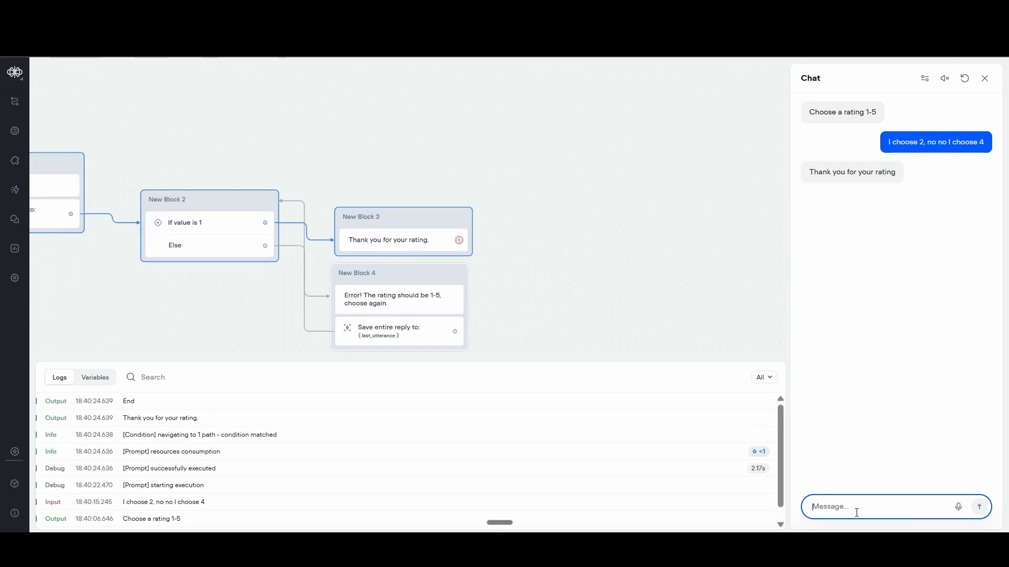
click(985, 78)
Step: Add a Set step in a new block above the flow and choose last_response as its value-or-expression variable
mouse_move(54, 191)
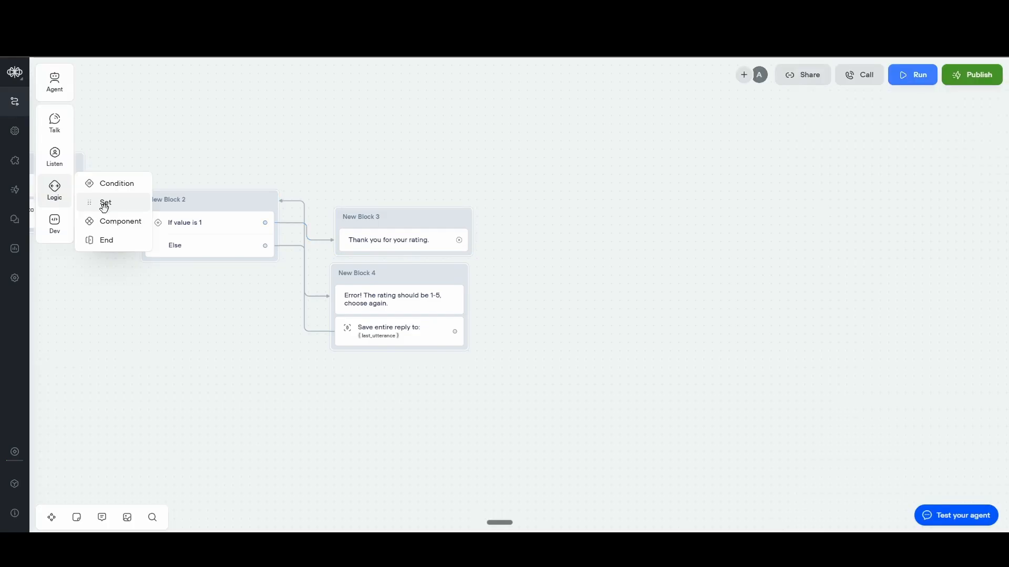
drag(104, 209, 326, 105)
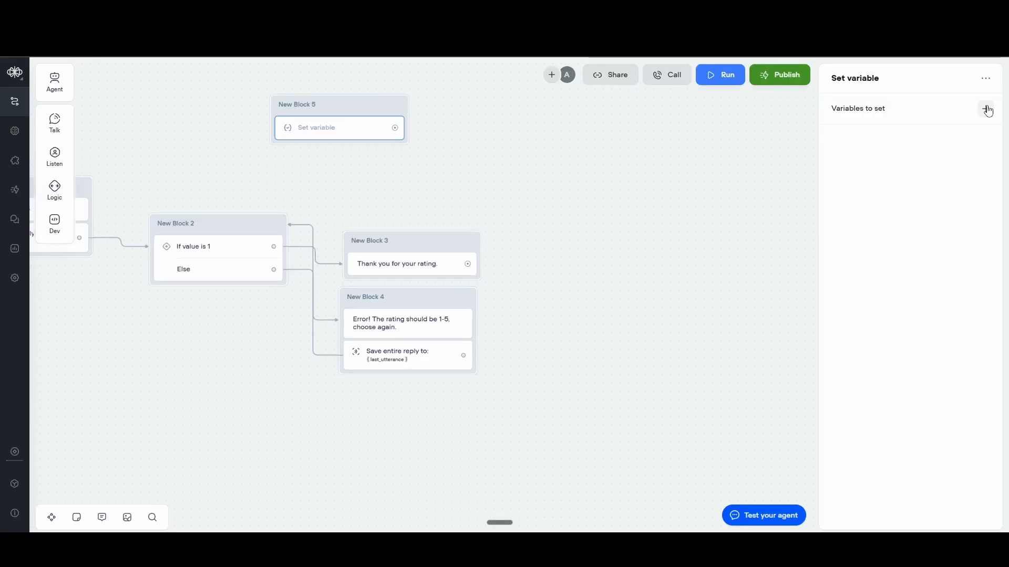
click(987, 109)
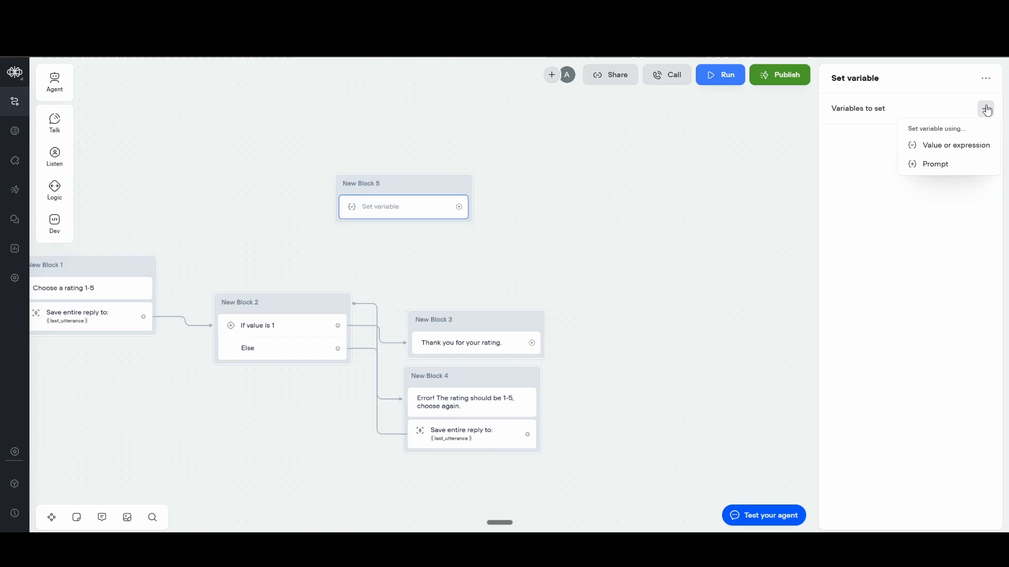
click(944, 150)
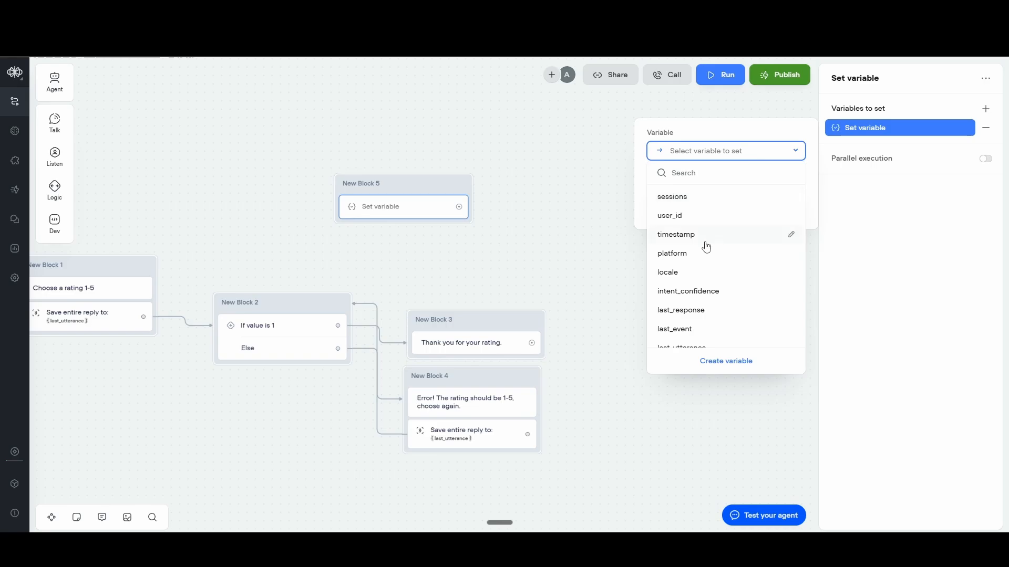
click(707, 310)
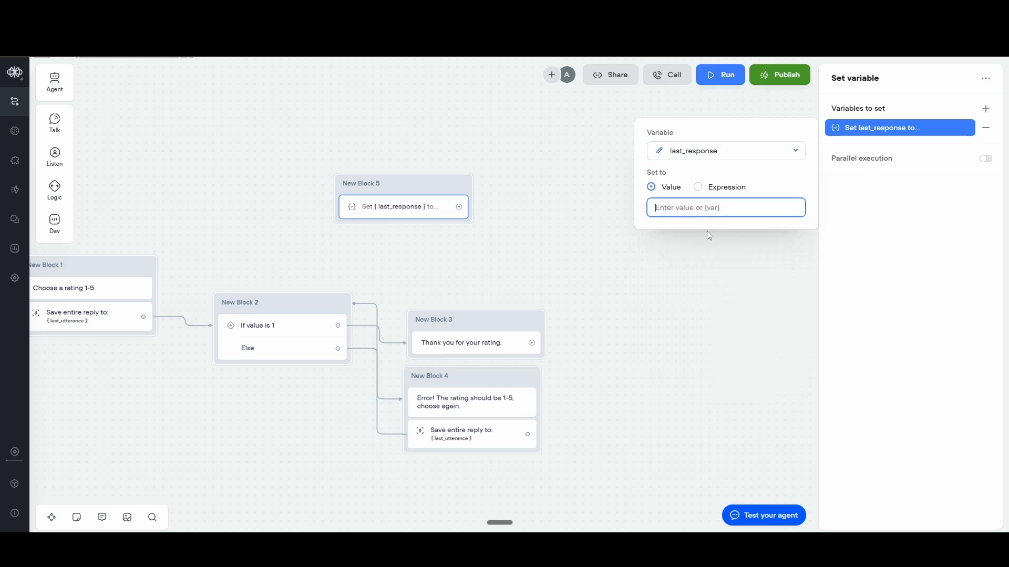
Step: Try setting last_response with a JavaScript expression instead of a value
click(705, 190)
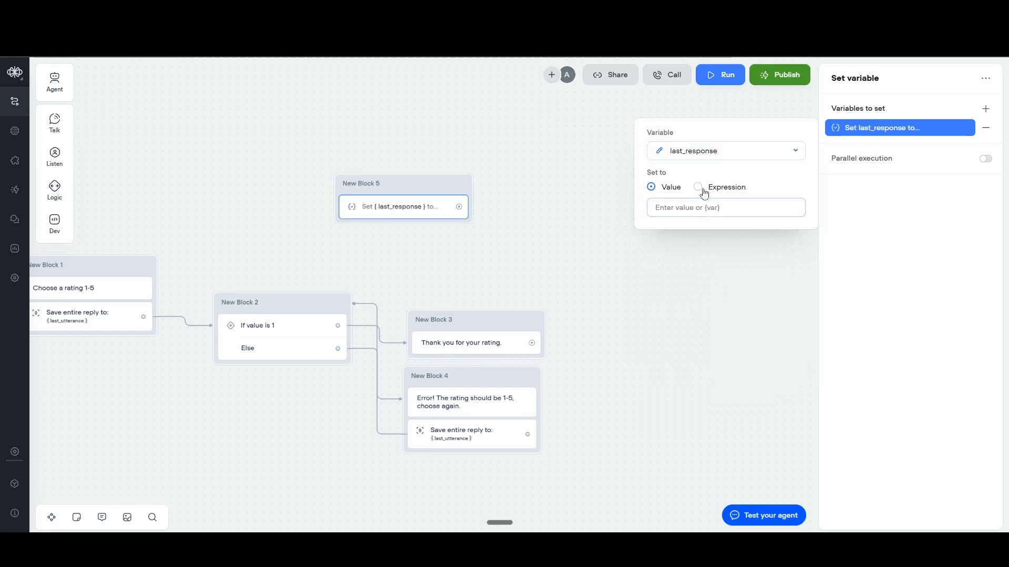
click(661, 192)
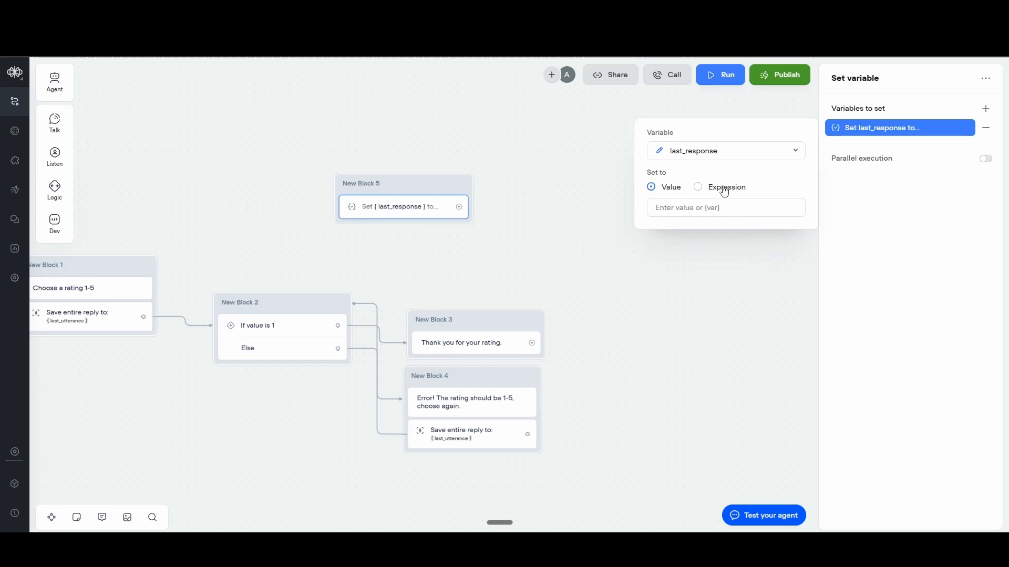
click(700, 189)
click(679, 212)
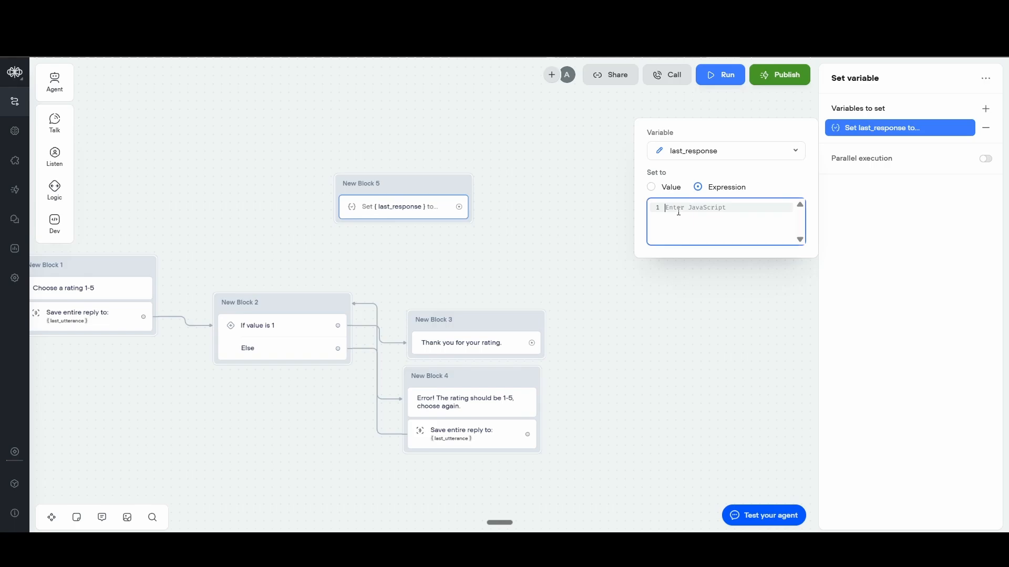
Step: Enable parallel execution for the Set step and remove its last_response assignment
click(986, 159)
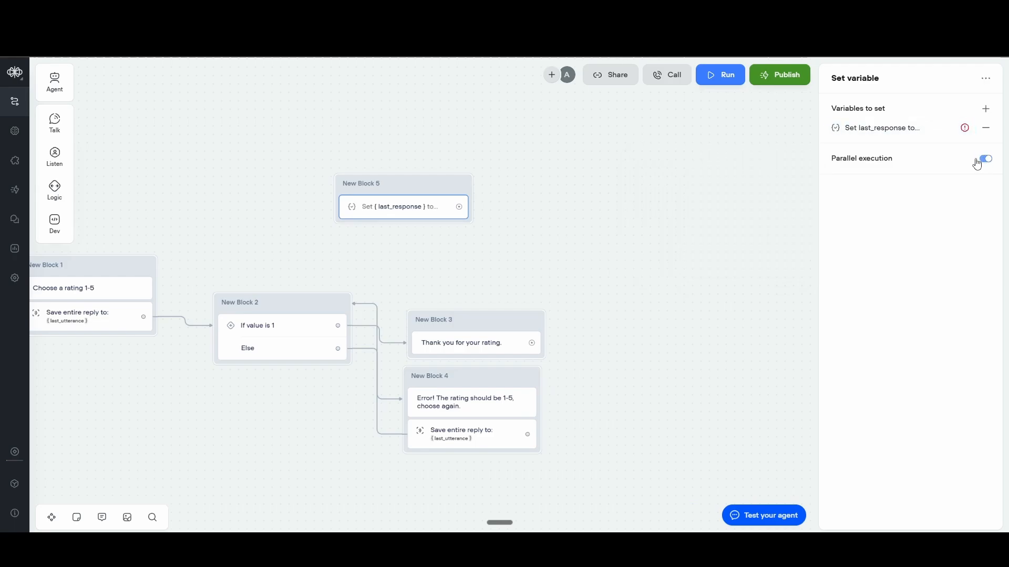
click(949, 134)
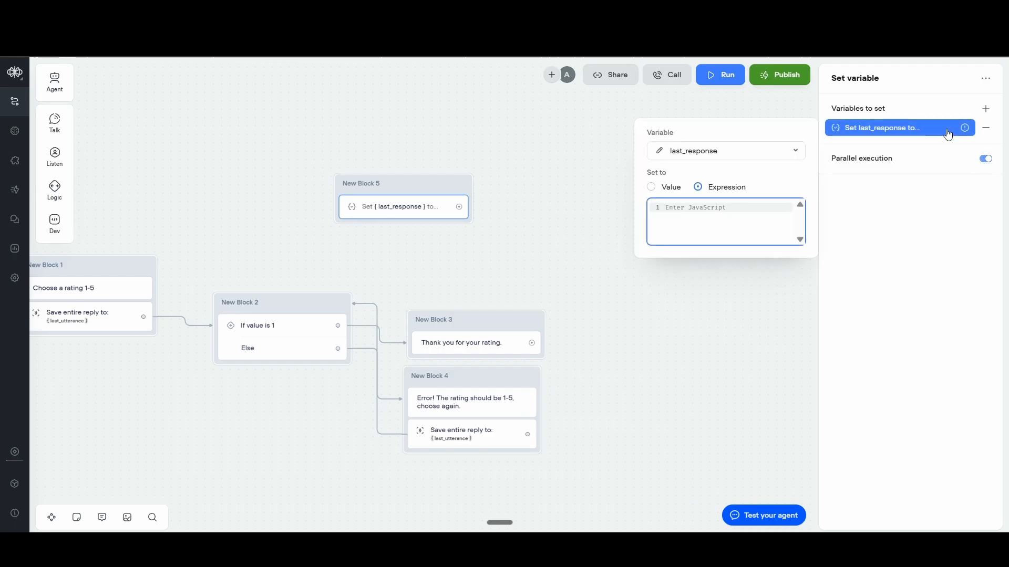
click(669, 190)
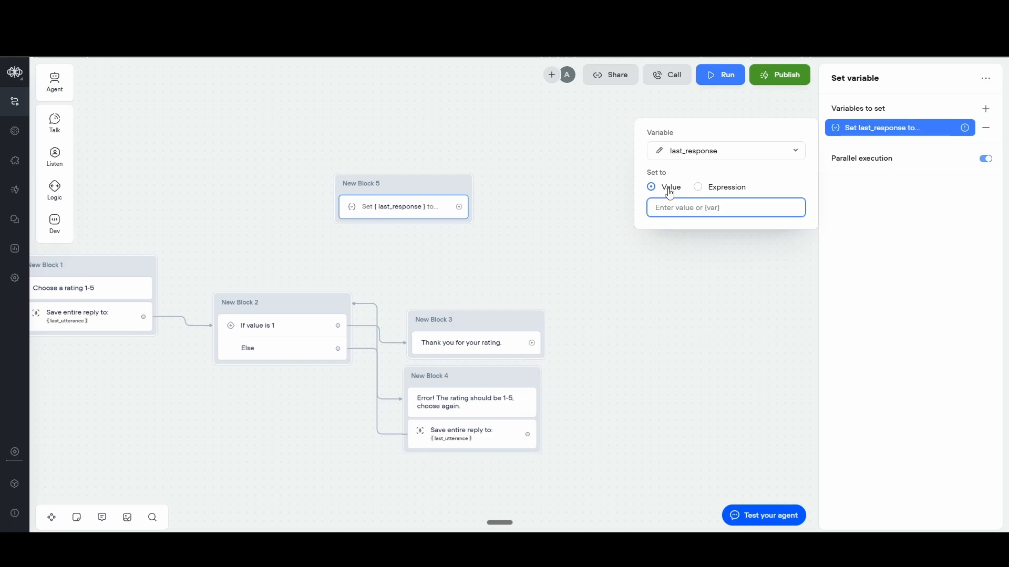
click(987, 128)
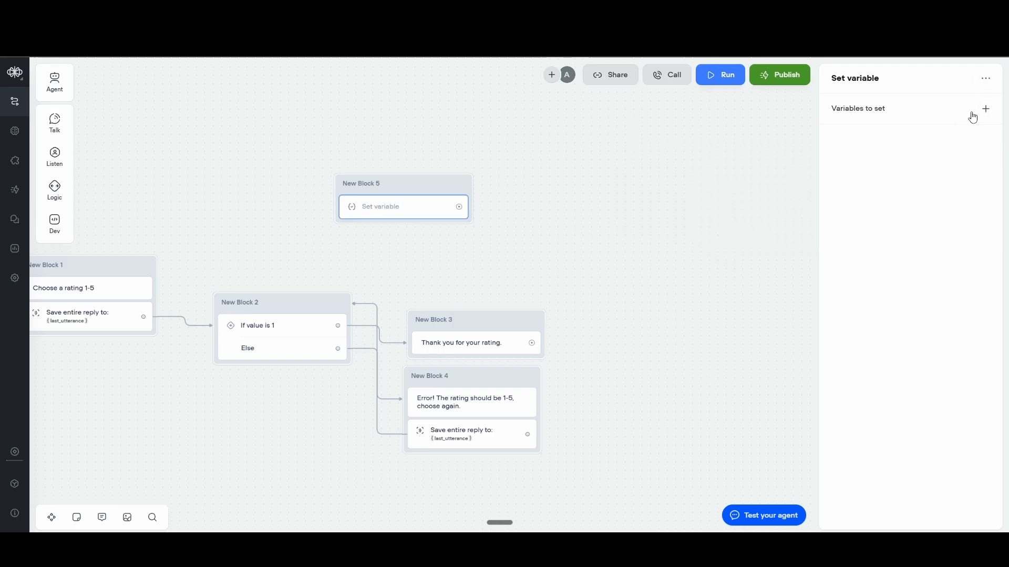
Step: Add a prompt-based variable to the Set step and examine its available prompts and output variables
click(981, 111)
click(931, 165)
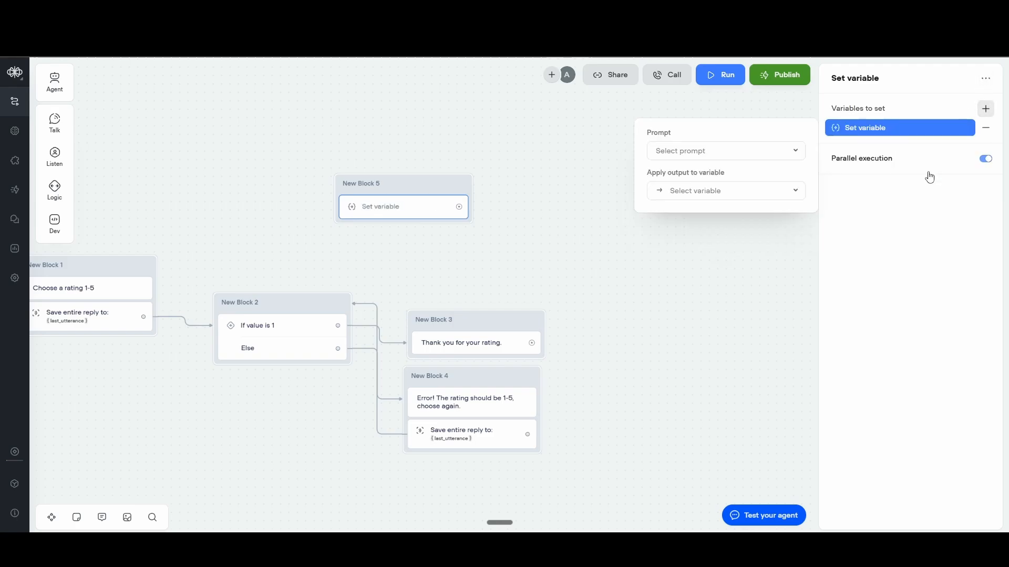
click(740, 151)
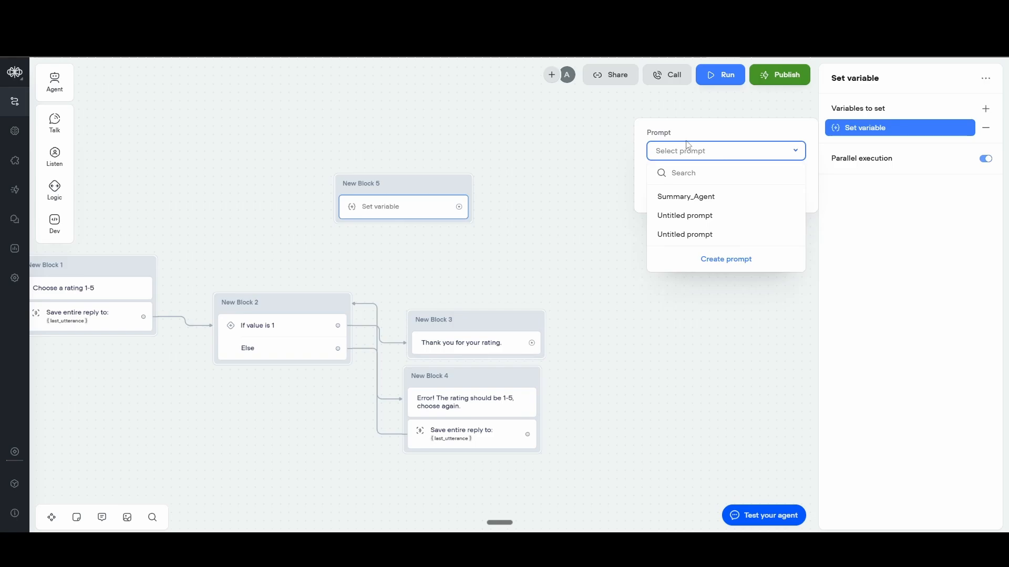
click(707, 162)
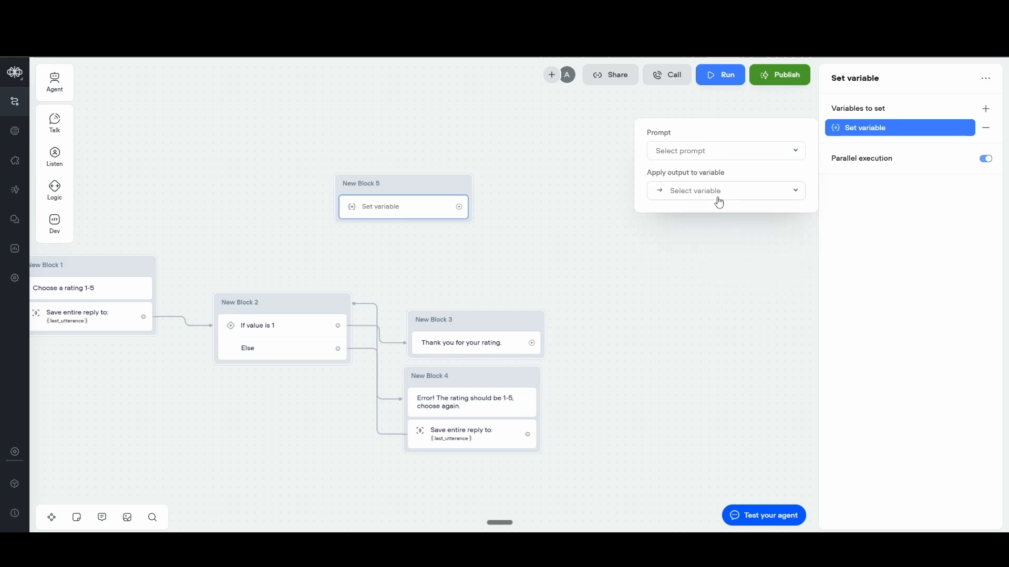
click(722, 195)
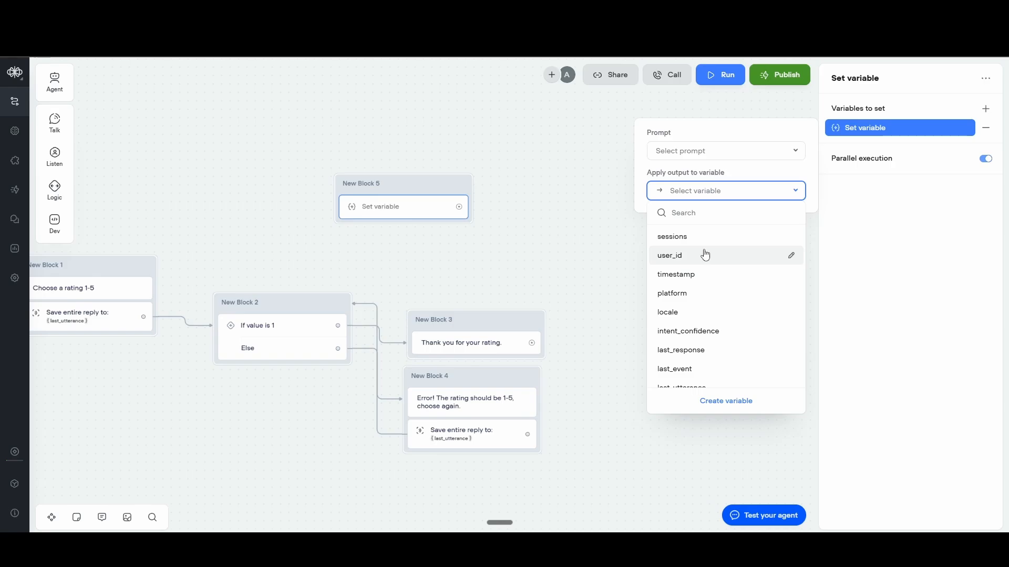
Step: Add an End step in a new block below the flow and connect New Block 1's Capture step to it
click(64, 204)
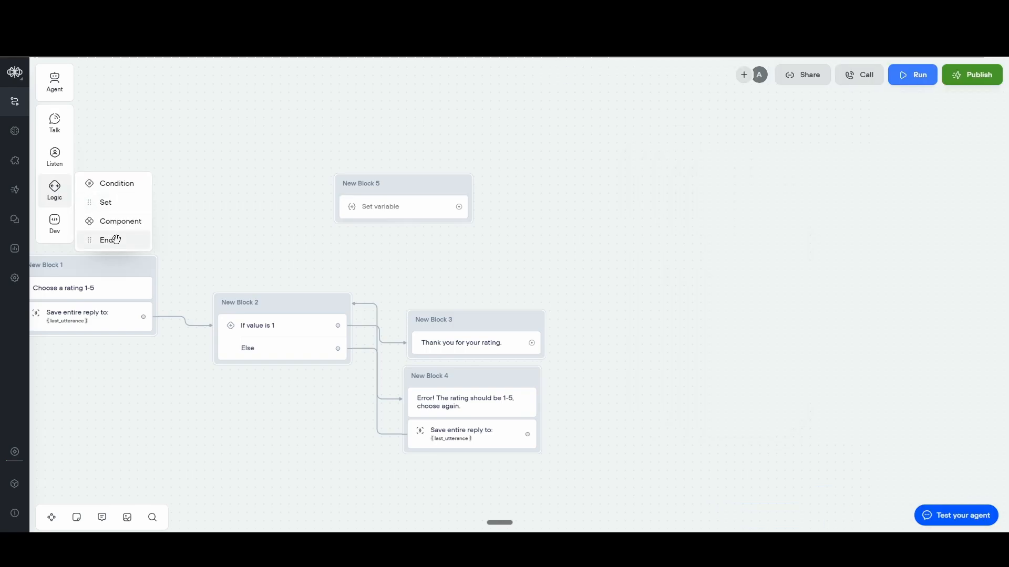
drag(115, 240, 244, 428)
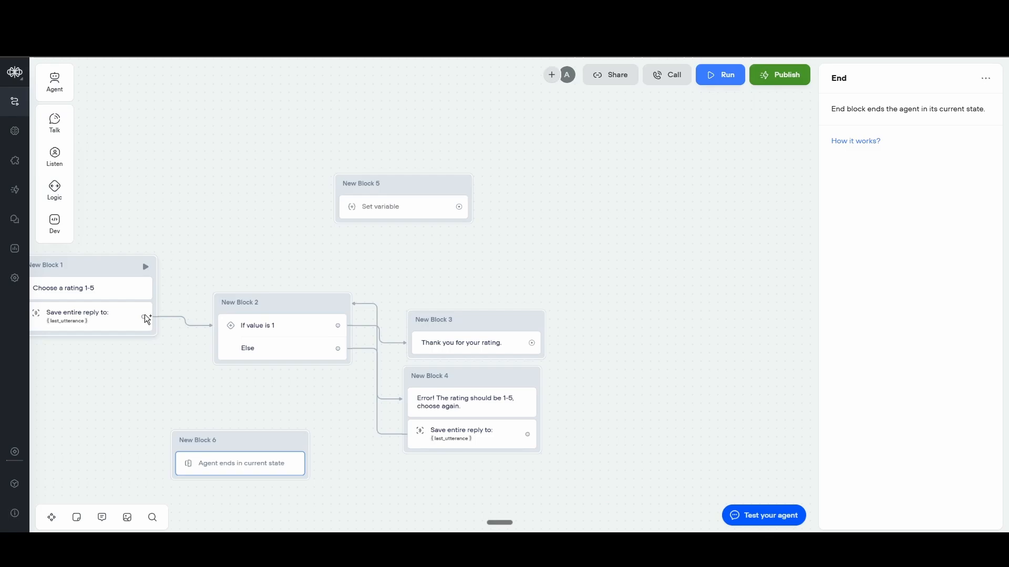
drag(145, 315, 177, 350)
drag(155, 465, 177, 468)
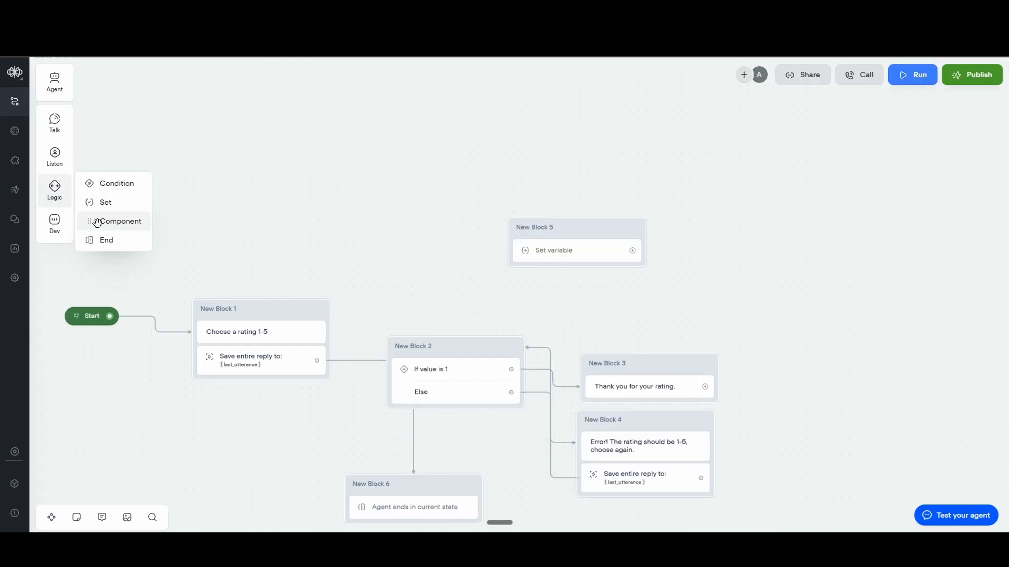
Step: Add a Component step in a new block above the flow and create a blank component named Sample for it
drag(97, 223, 275, 196)
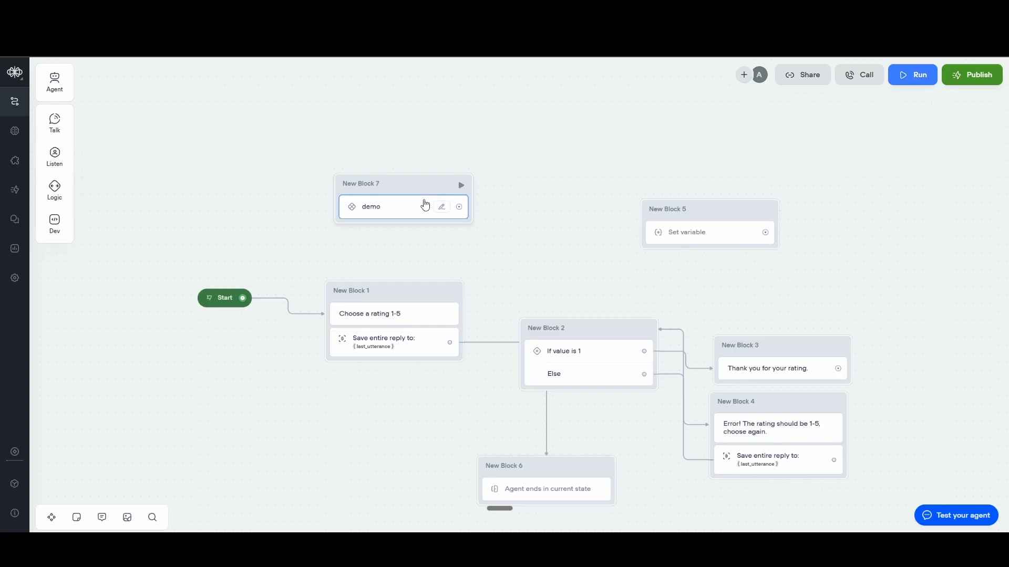
click(423, 206)
click(979, 113)
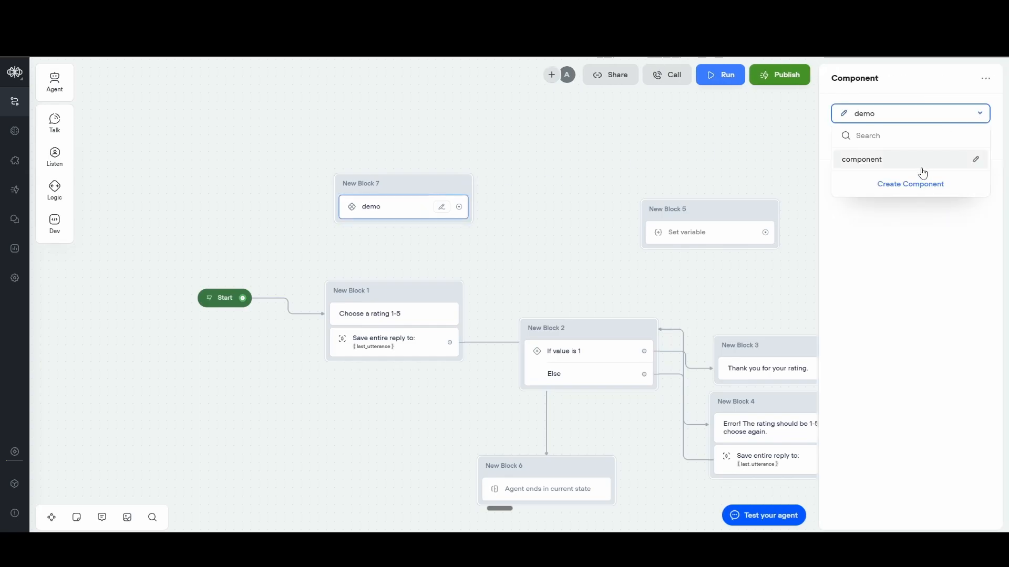
click(882, 190)
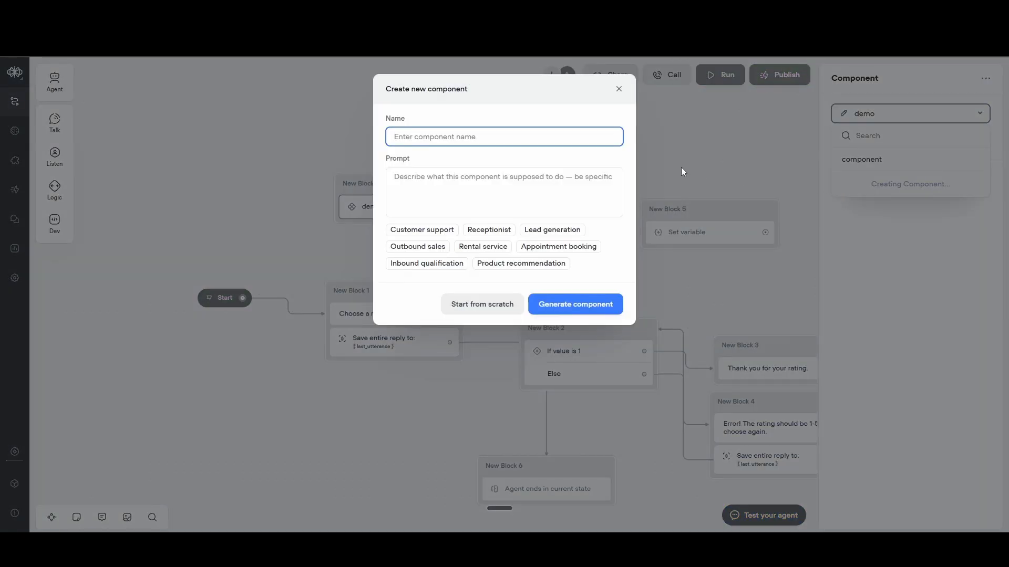
click(540, 137)
text(Sample)
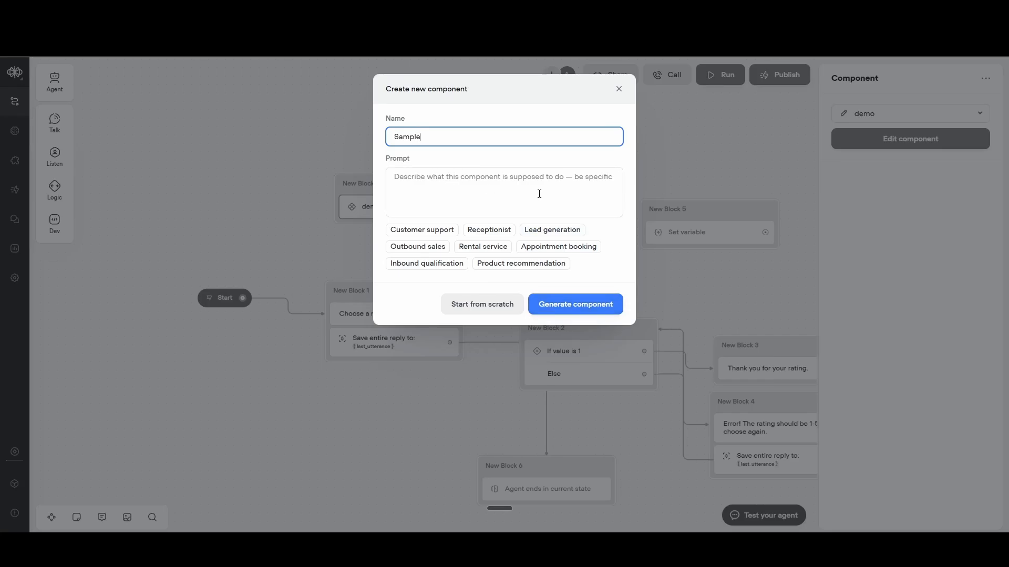
click(476, 307)
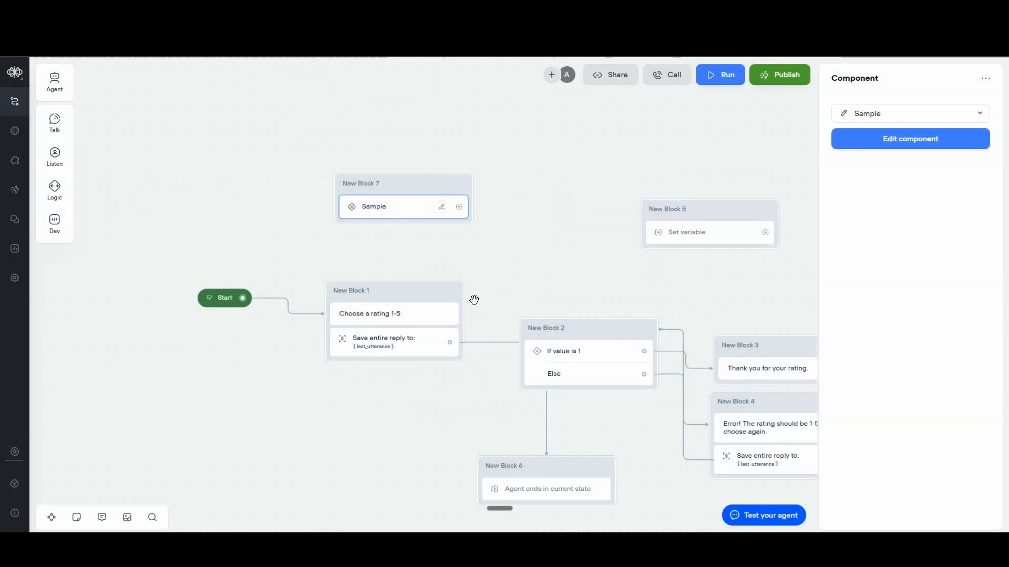
click(863, 139)
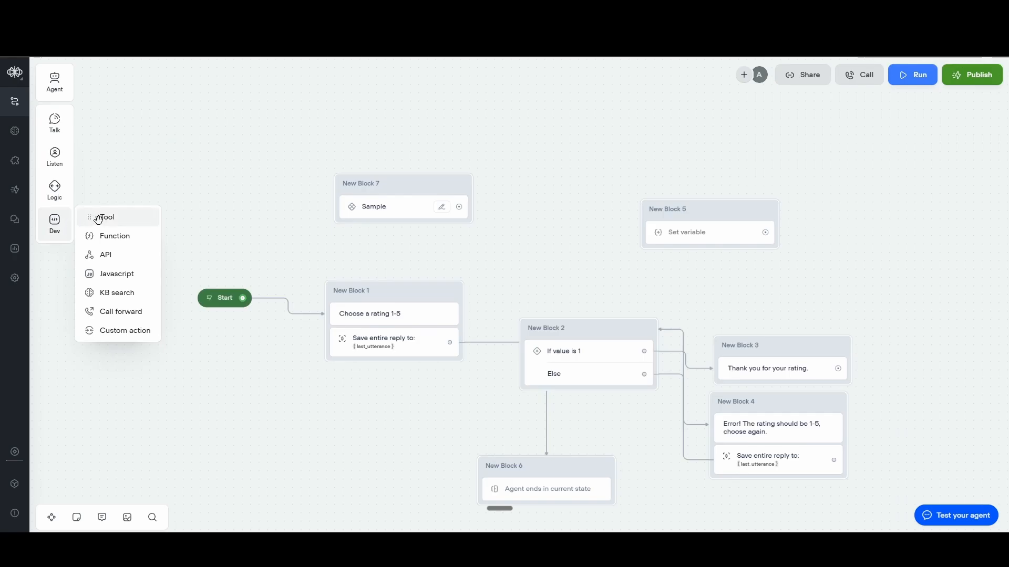
Step: Add a Tool step in a new block, create a new function for it and add an input variable
drag(99, 220, 166, 162)
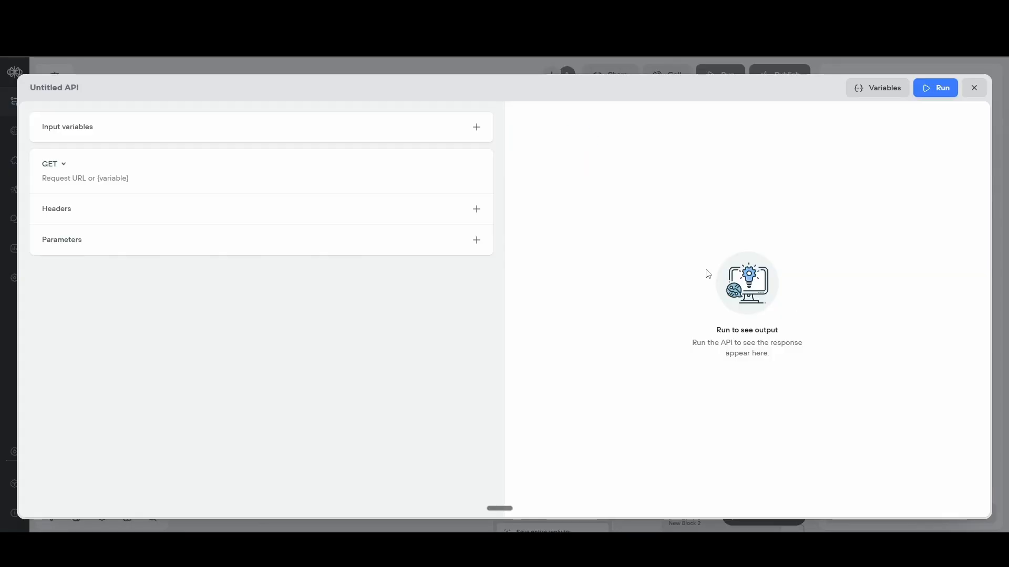
click(900, 368)
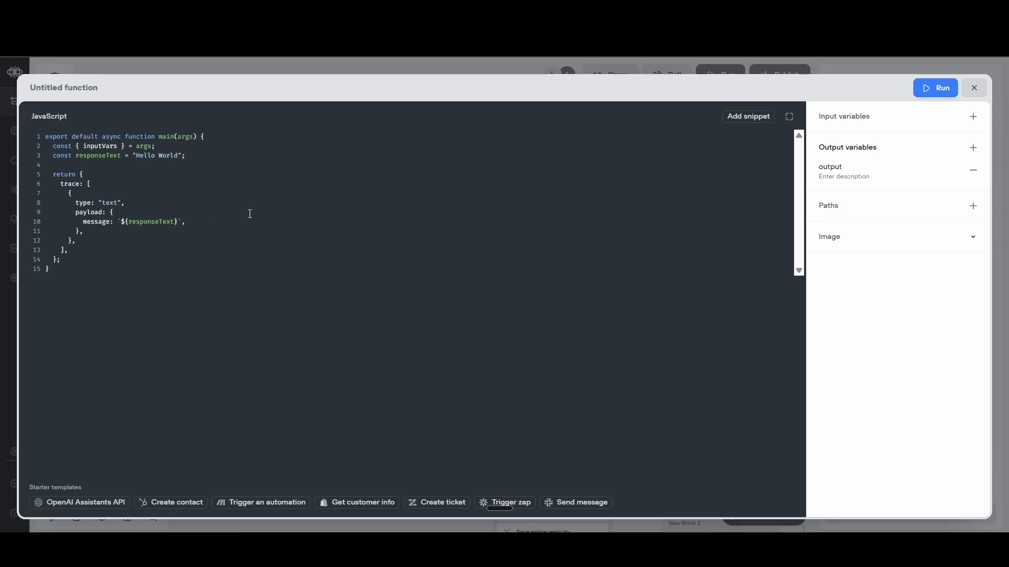
click(973, 124)
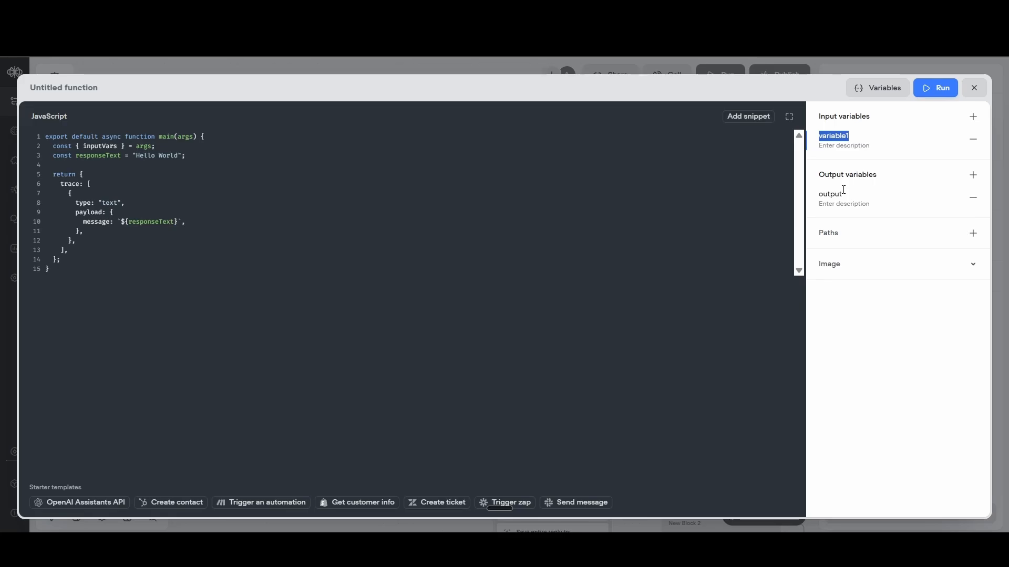
click(903, 270)
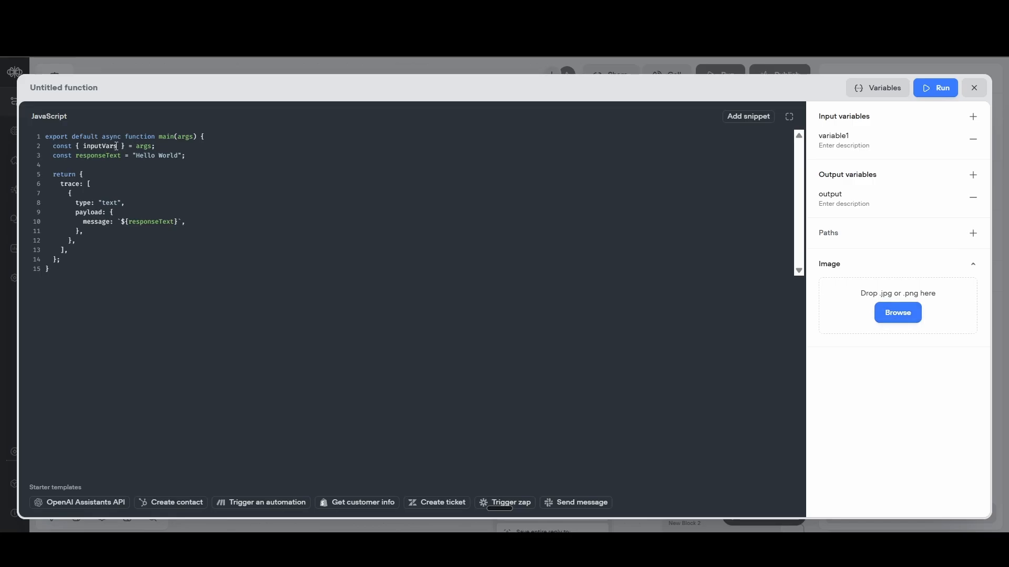
Step: Add an outputVars object to the function's return code that assigns responseText to output
drag(118, 146, 88, 146)
click(99, 173)
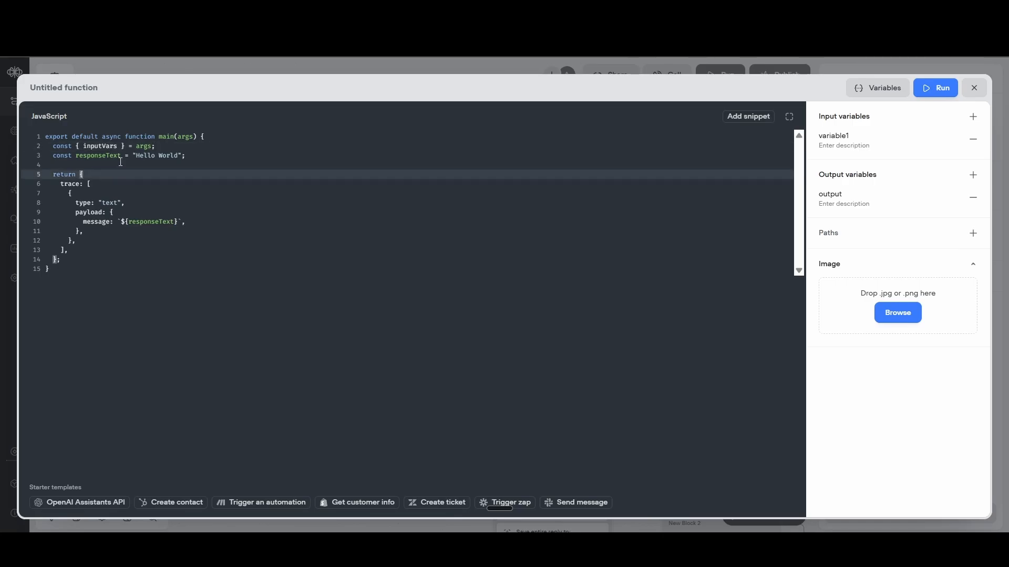
key(Return)
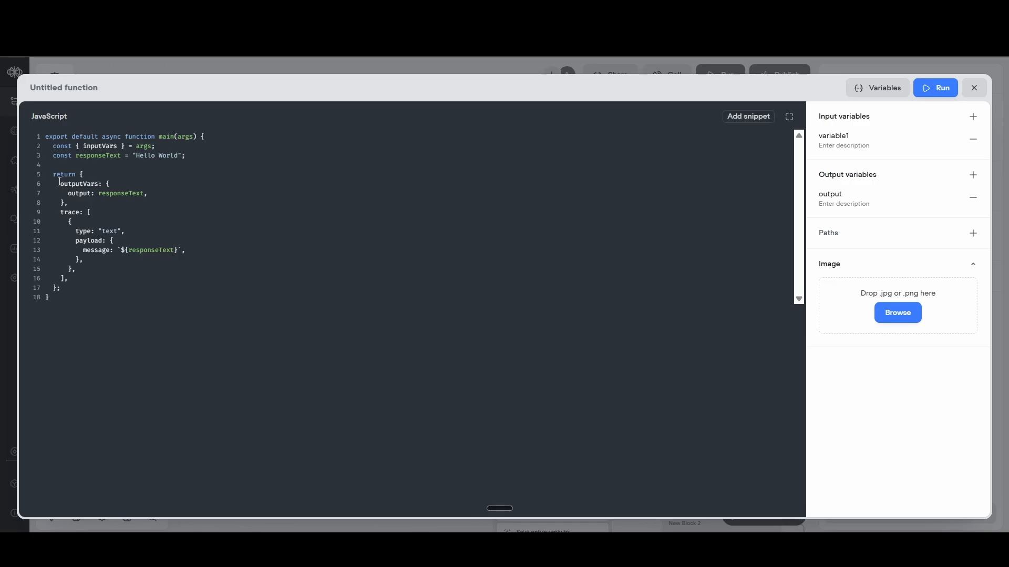
drag(59, 182, 82, 204)
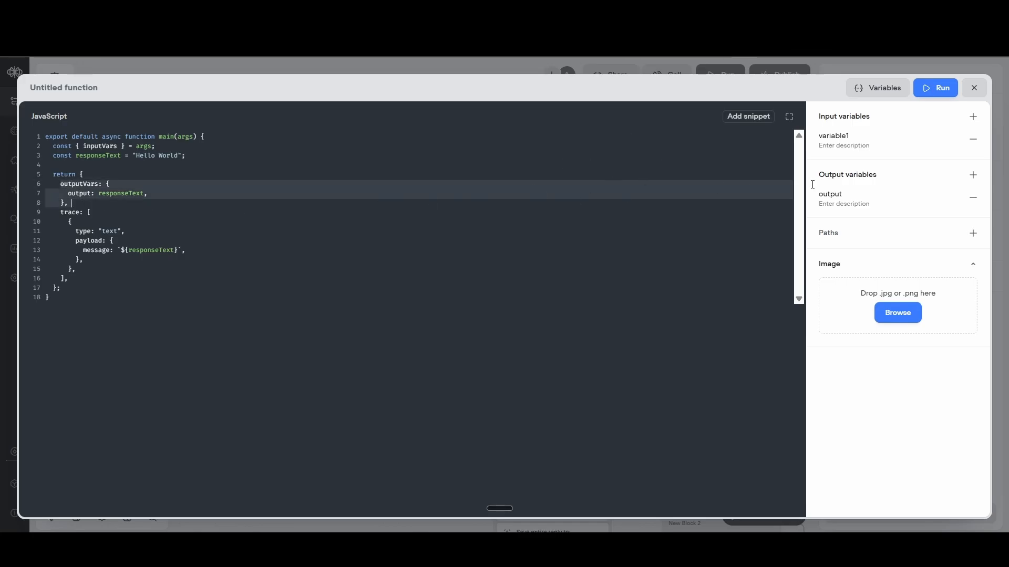
Step: Run the function, remove its variable1 input variable and run it again
click(936, 88)
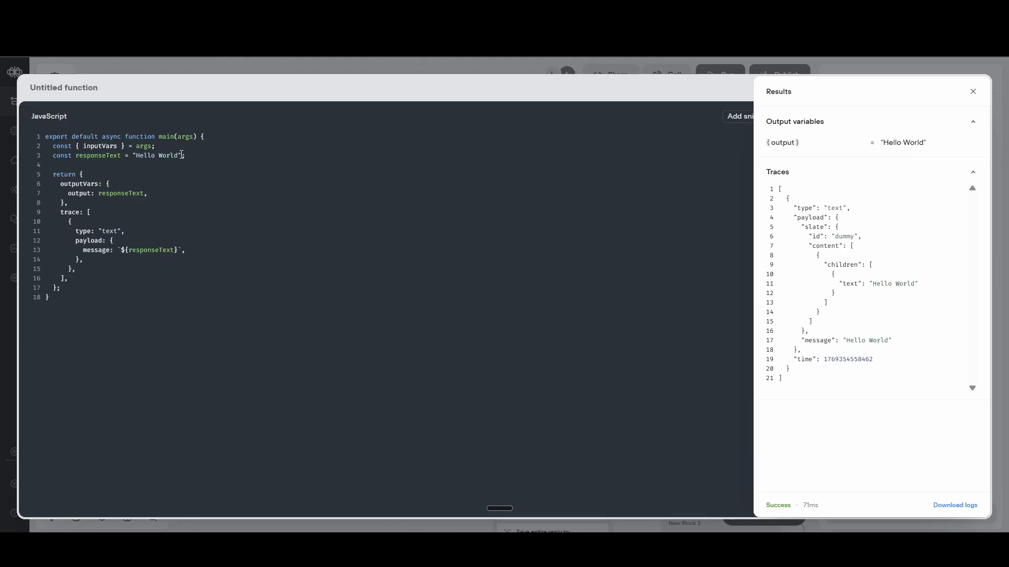
click(144, 156)
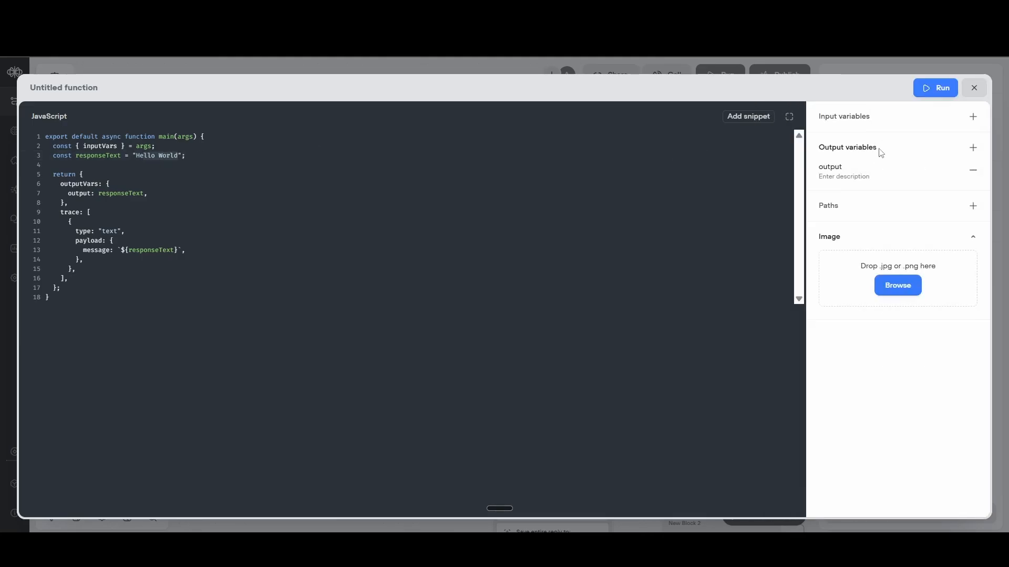
click(937, 89)
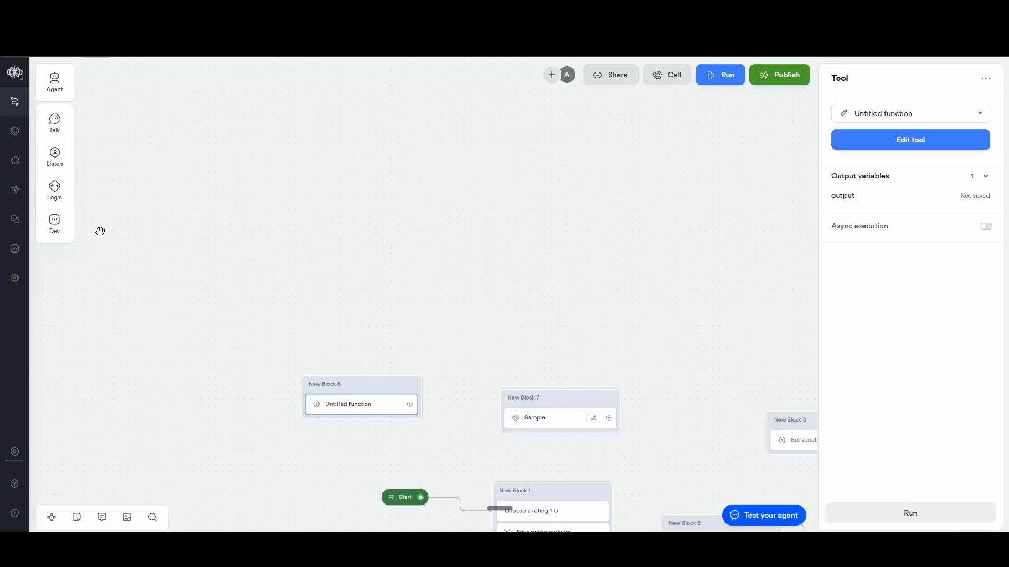
Step: Add a Javascript step and a KB search step in separate new blocks above the function block
mouse_move(61, 226)
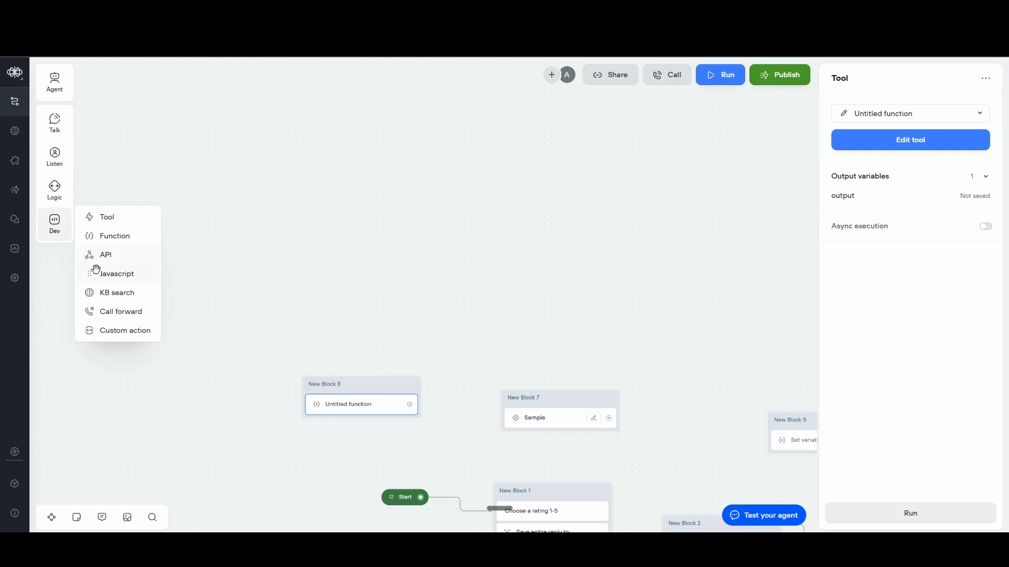
drag(100, 280, 354, 179)
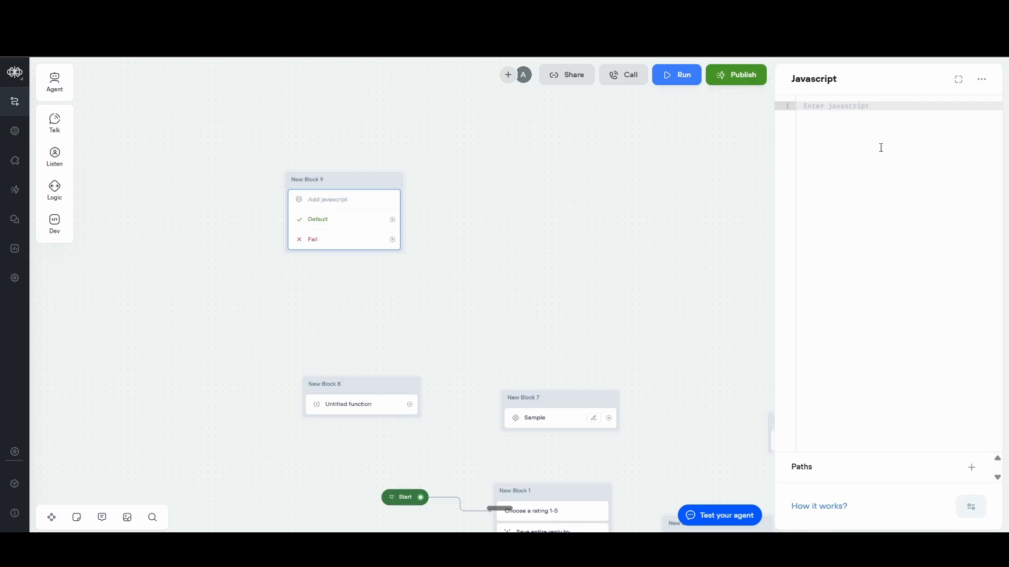
mouse_move(54, 224)
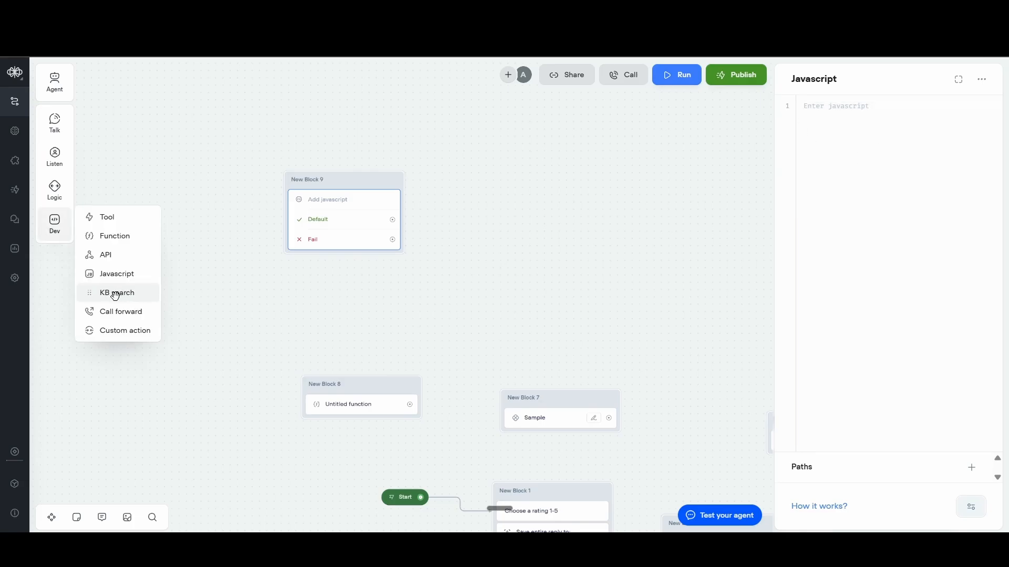
drag(115, 296, 612, 222)
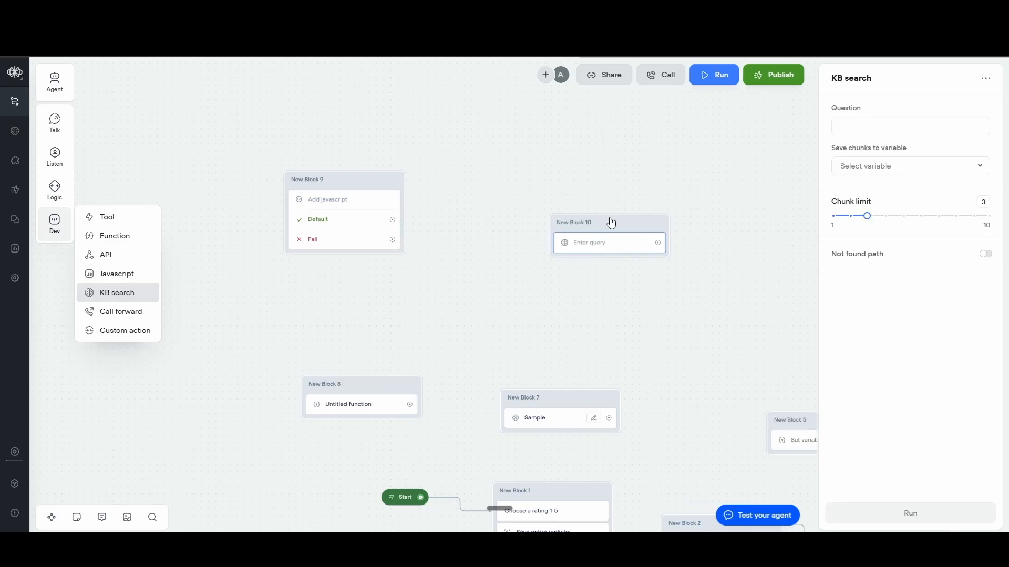
Step: Add a Call forward step and a Custom action step in separate new blocks beside the function block
mouse_move(55, 225)
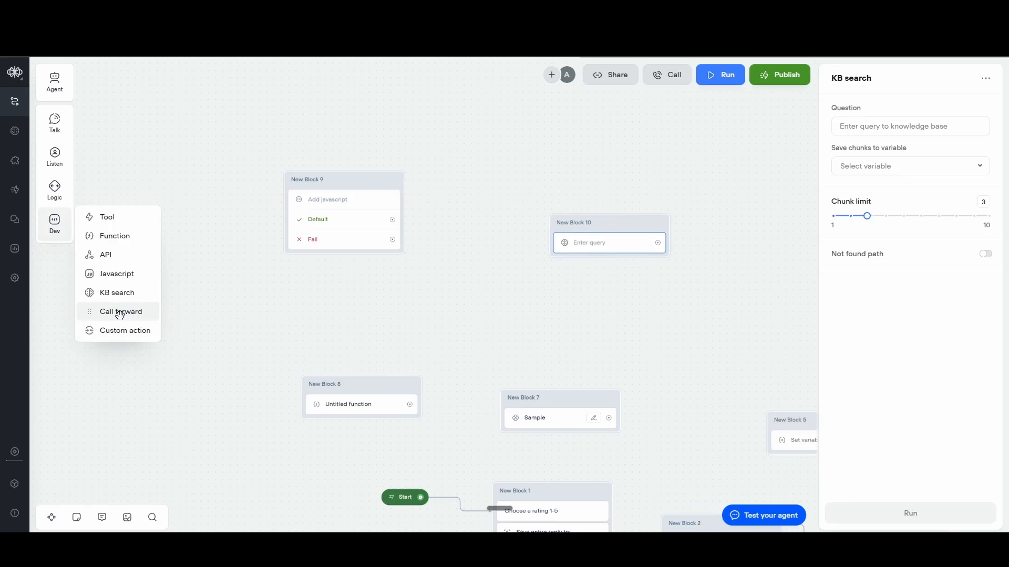
drag(120, 315, 244, 300)
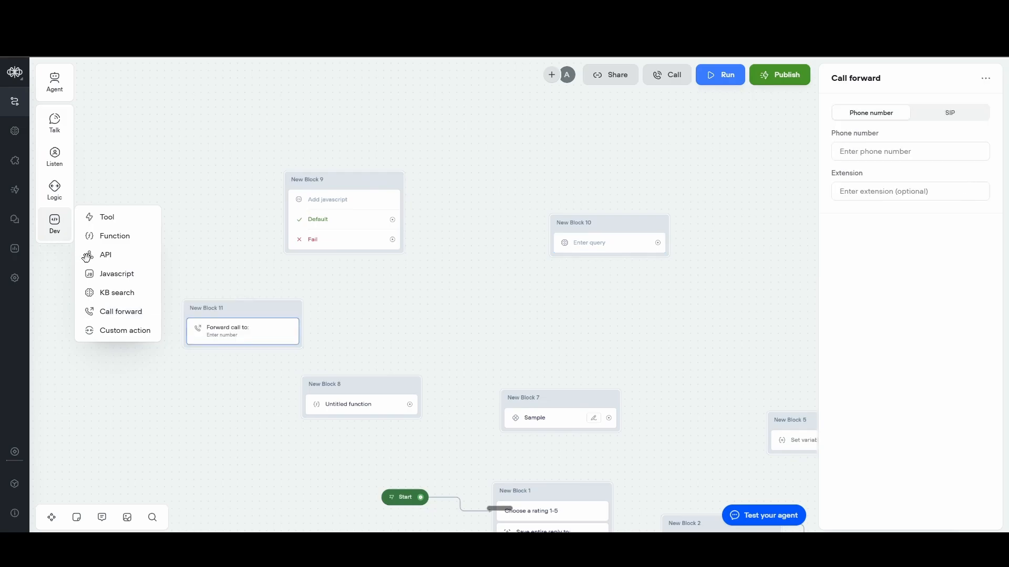
drag(115, 337, 188, 405)
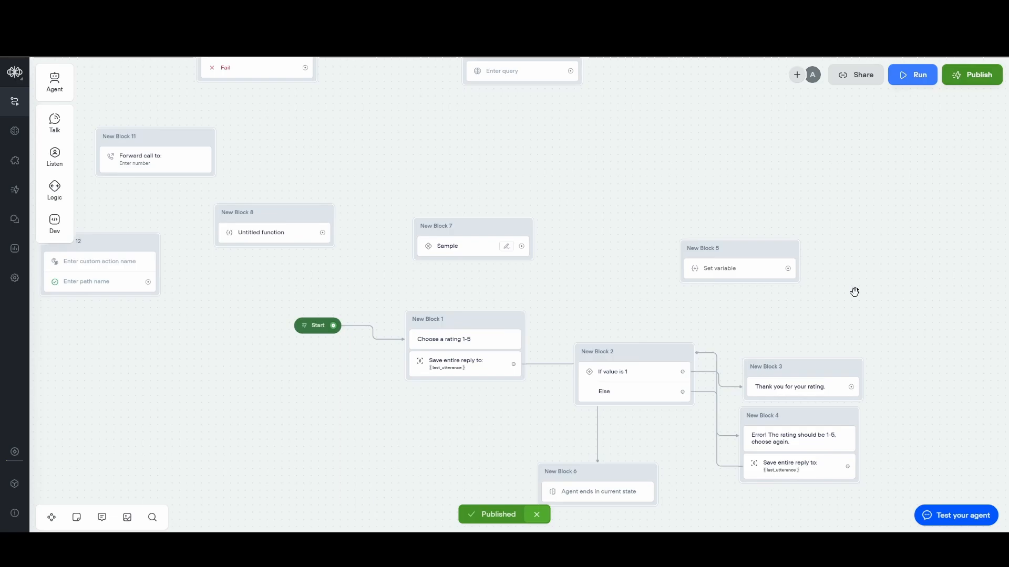
Step: Publish the current version of the agent
drag(810, 302, 814, 306)
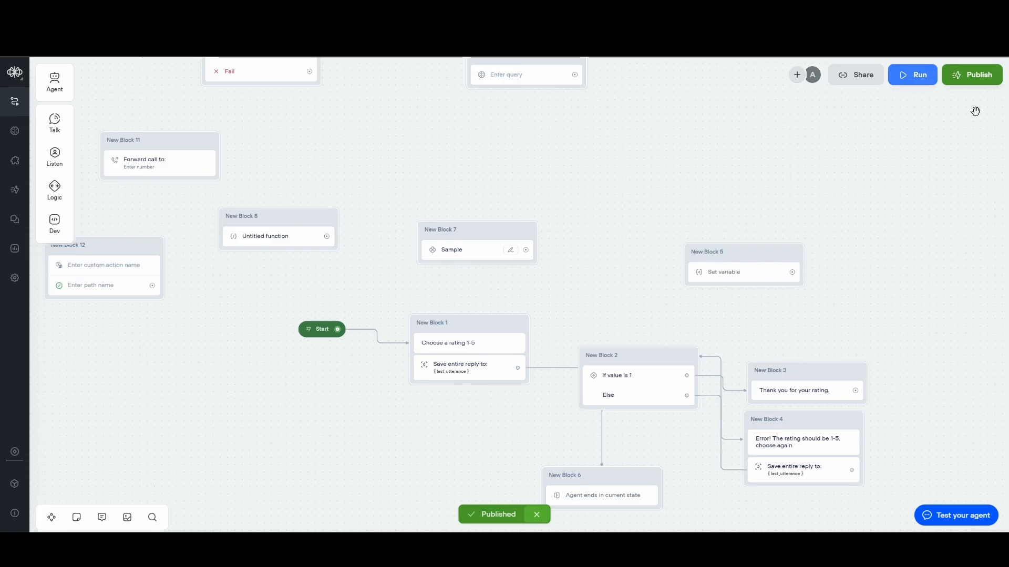
click(974, 79)
click(892, 271)
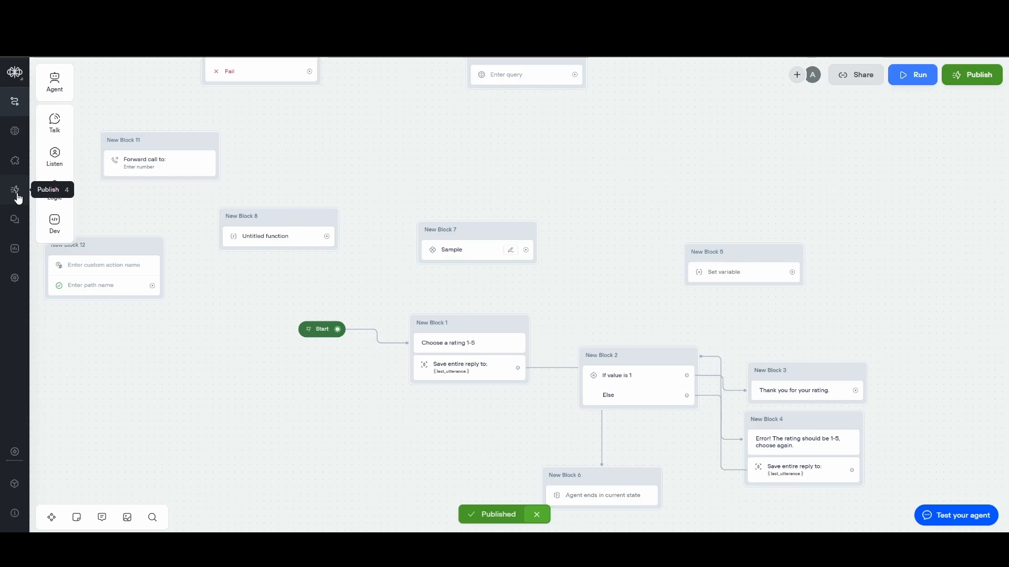
Step: Open the widget interface settings and examine the Modality & interface options
click(14, 165)
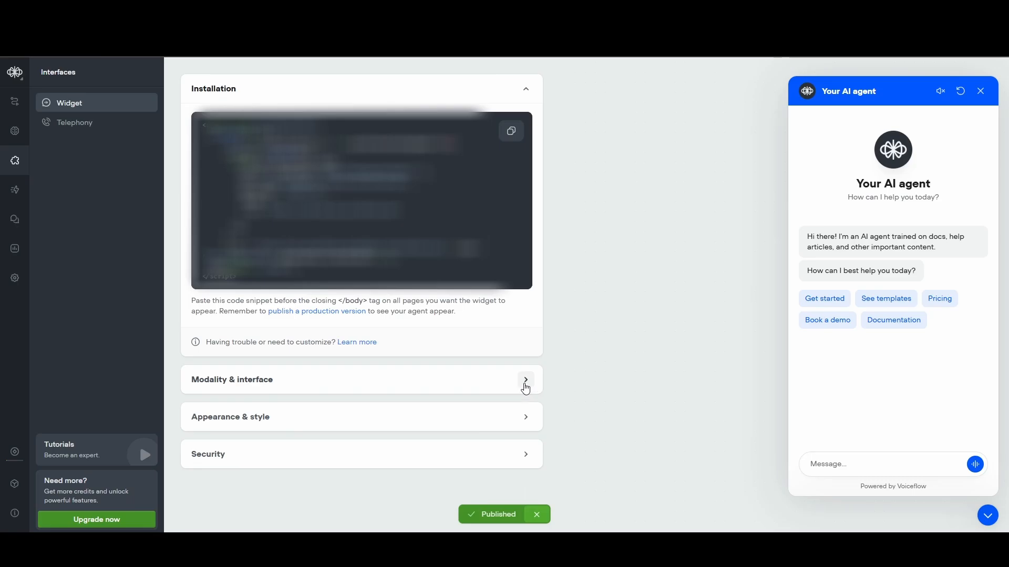
click(526, 380)
scroll(403, 236, down, 3)
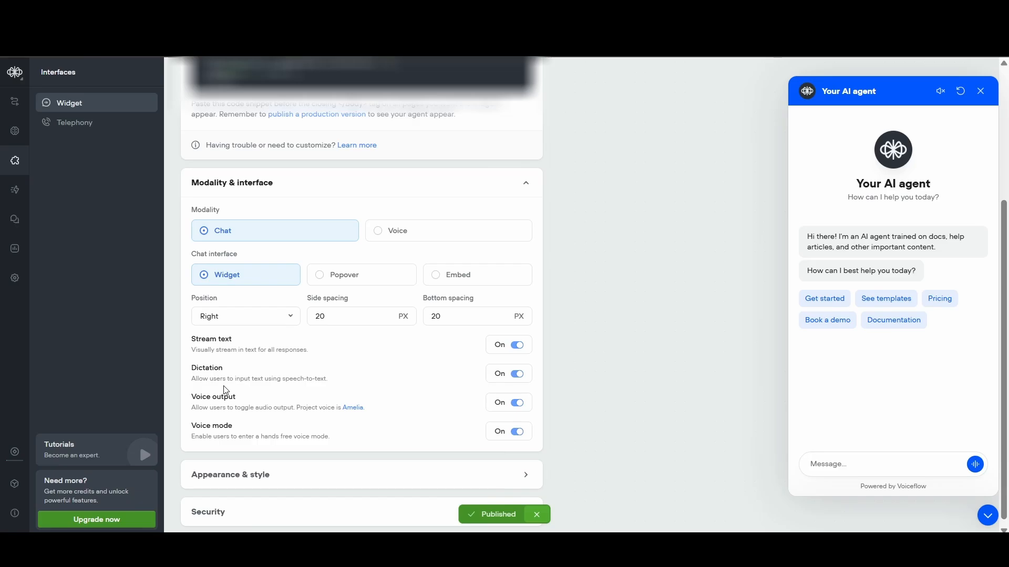
Step: Examine the widget's Appearance & style settings, including colors, images, banner text, launcher type, AI disclaimer and footer text
click(257, 476)
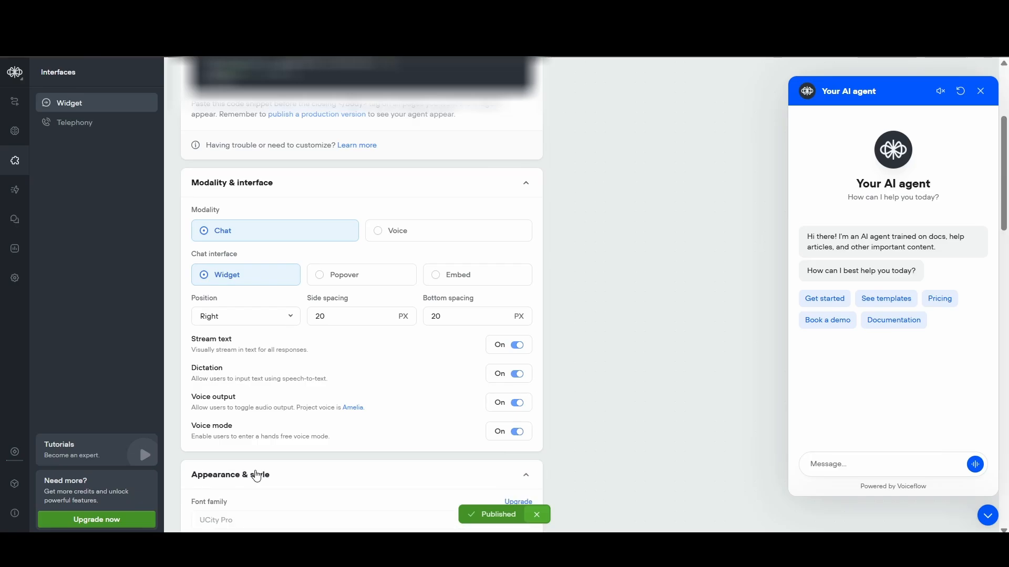
scroll(281, 468, down, 5)
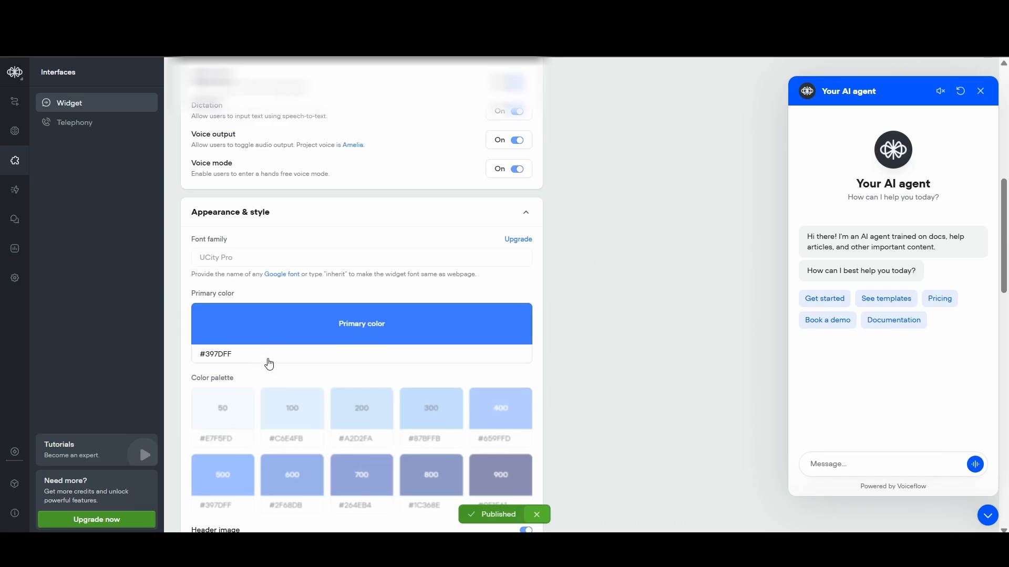
scroll(284, 353, down, 1)
scroll(294, 388, down, 2)
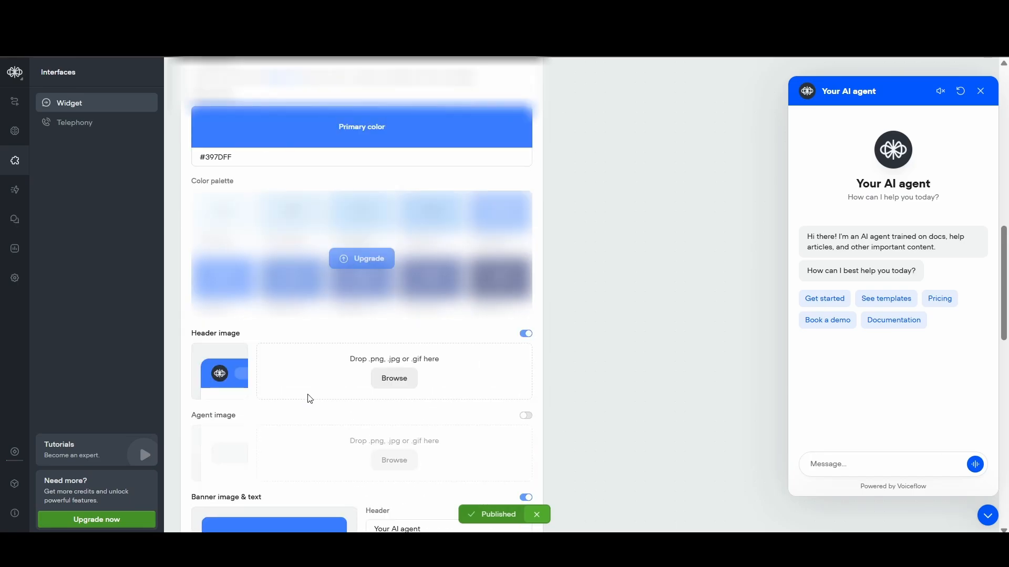
scroll(303, 391, down, 1)
scroll(303, 391, down, 1)
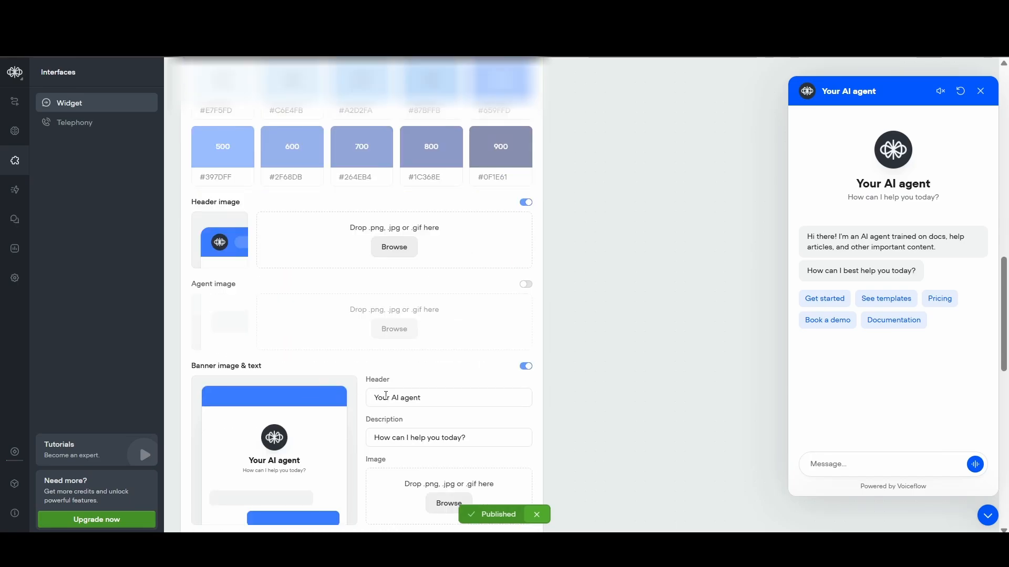
scroll(384, 414, down, 4)
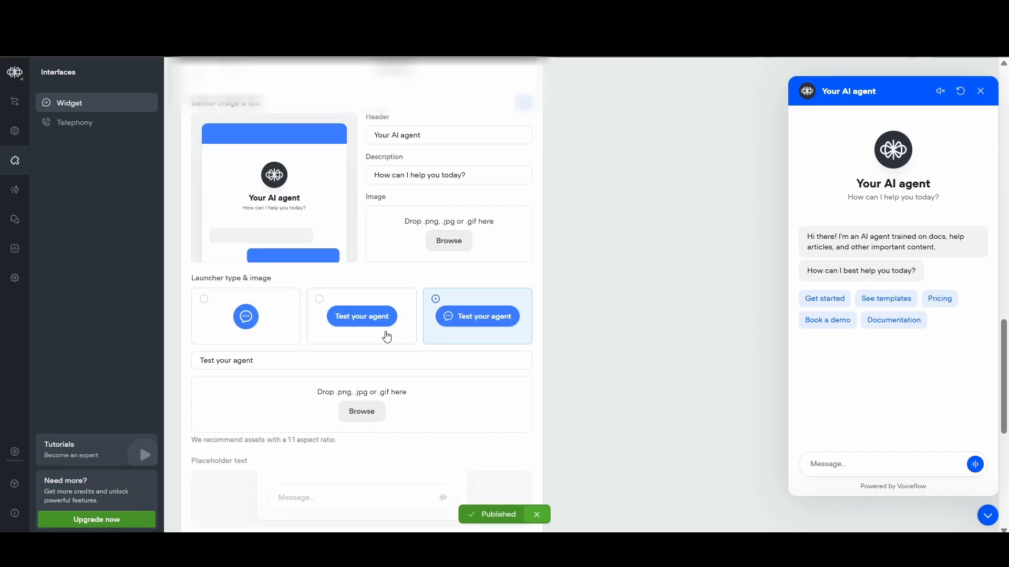
scroll(386, 337, down, 5)
drag(192, 240, 207, 314)
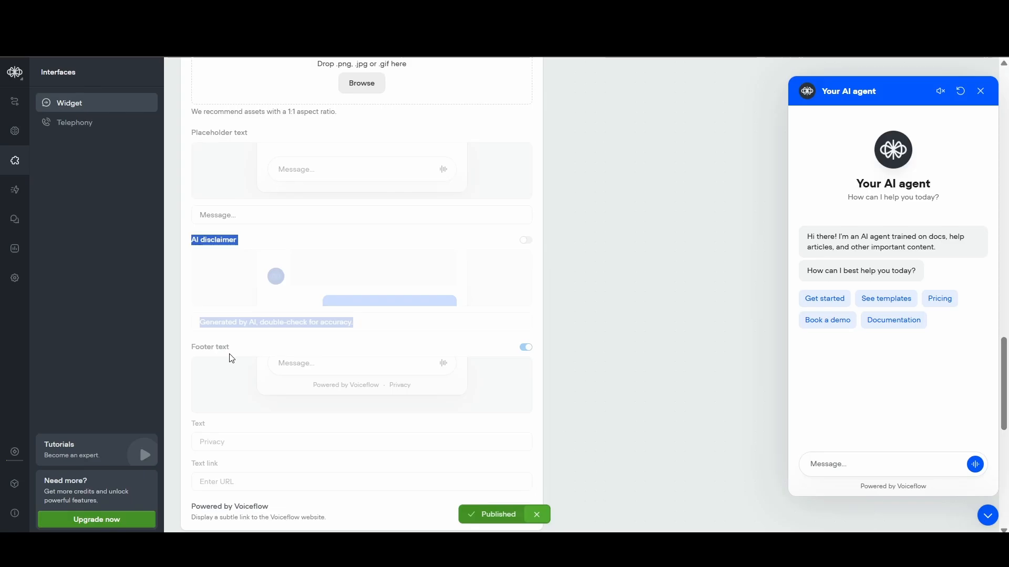
scroll(194, 428, down, 1)
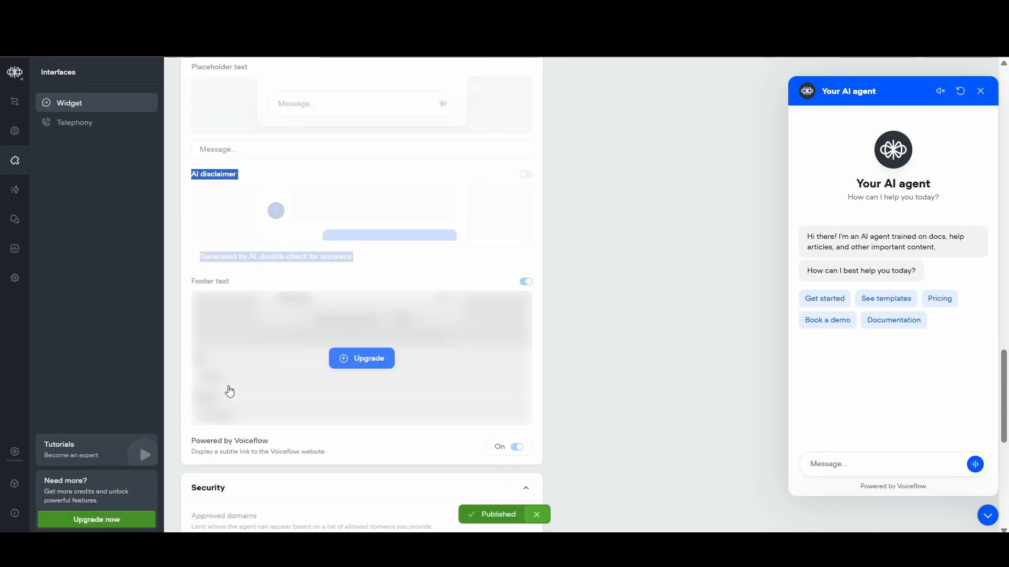
Step: Examine the widget's Security settings for approved domains and the legal disclaimer
mouse_move(340, 353)
scroll(383, 397, down, 3)
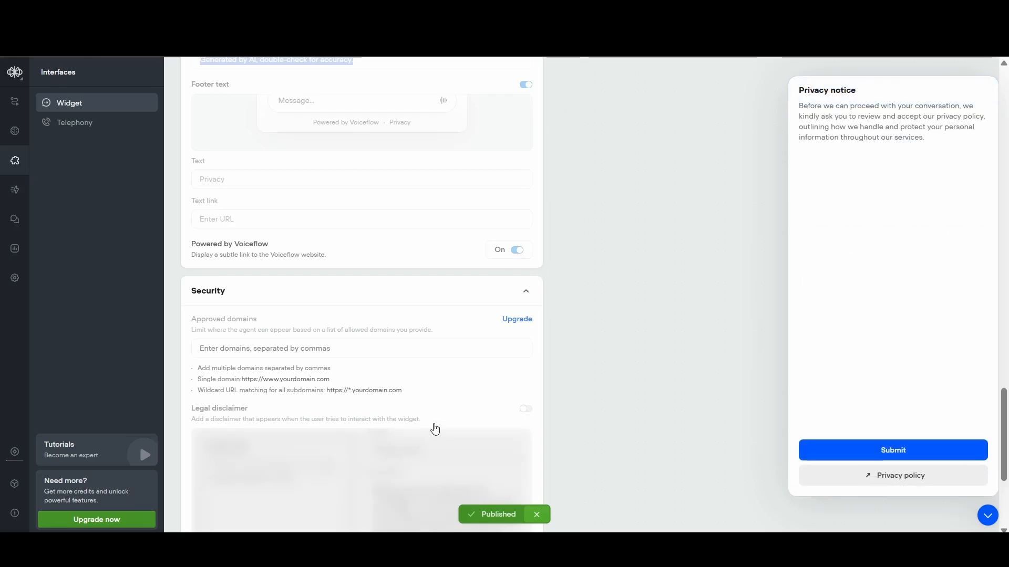
scroll(409, 351, down, 2)
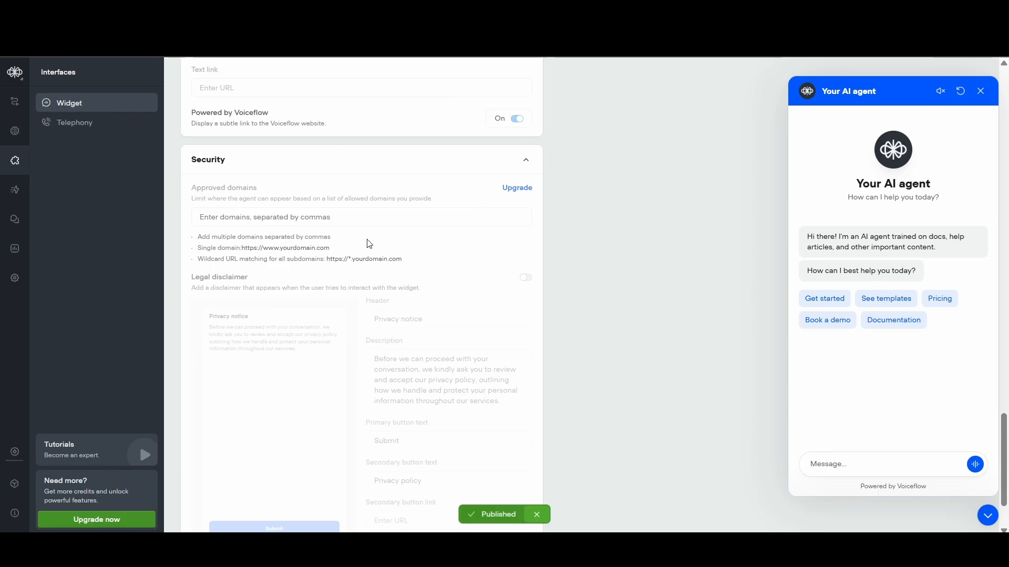
scroll(369, 244, down, 2)
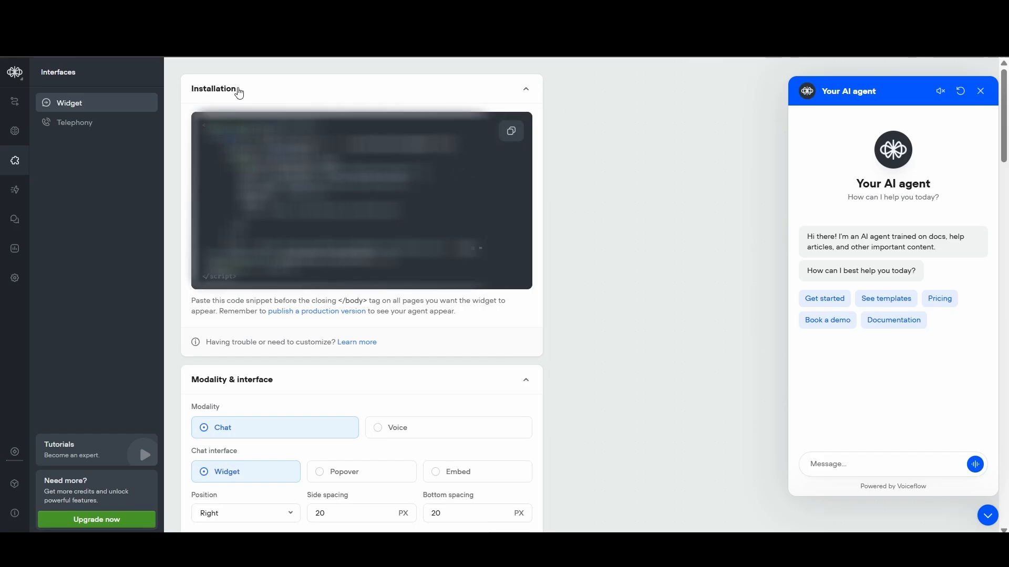
Step: Copy the widget's installation code snippet
drag(239, 93, 192, 93)
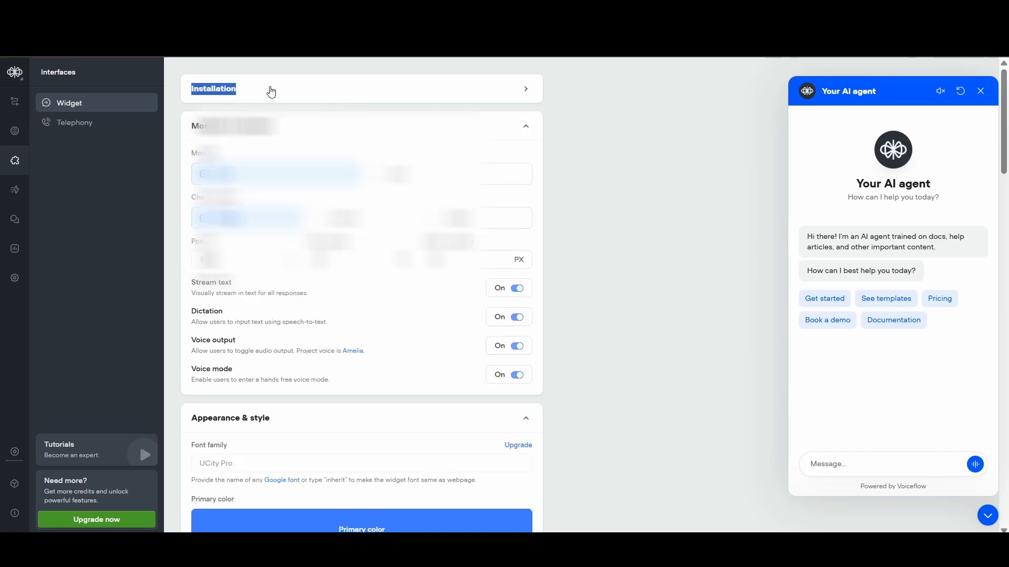
click(272, 92)
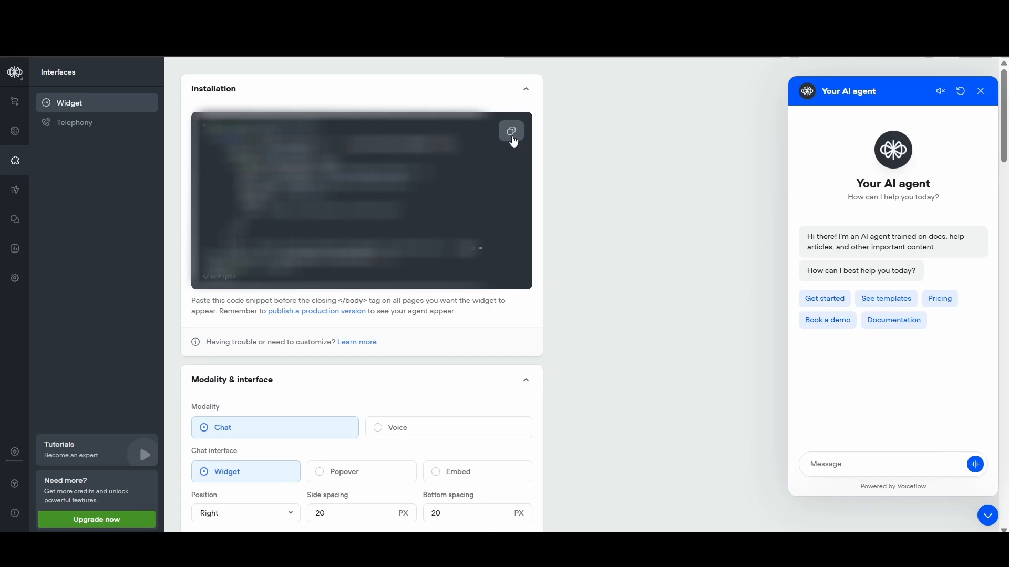
click(513, 140)
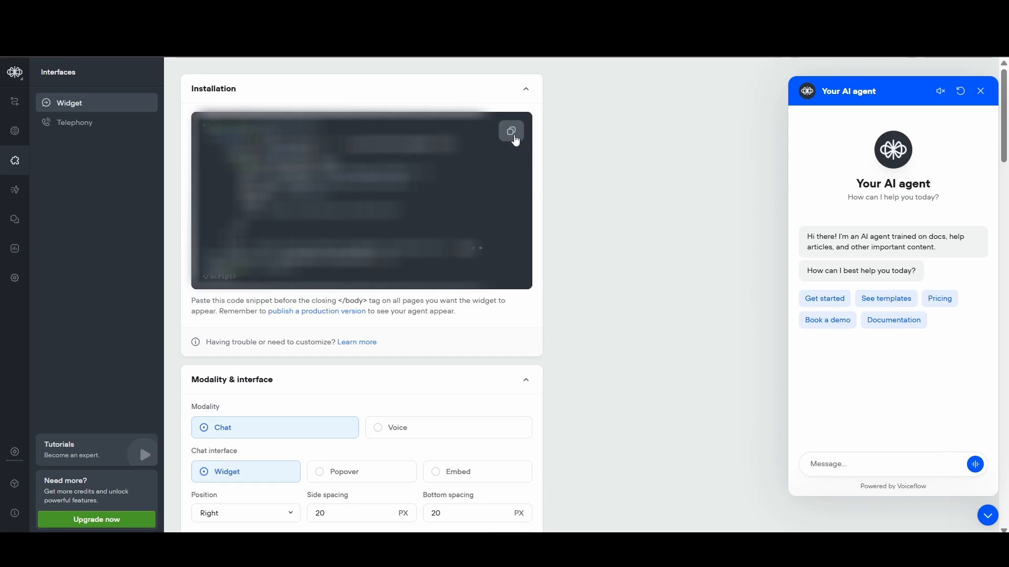